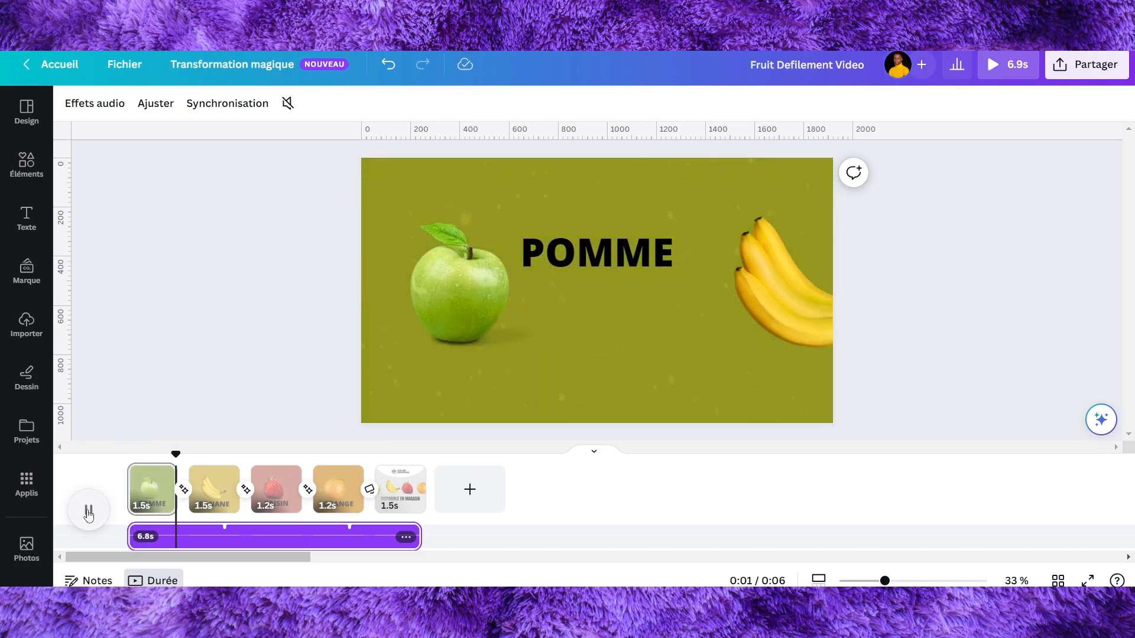
Preview the finished fruit video, scrubbing from the apple page through to the closing "DISPONIBLE EN MAGASIN" page.
left_click(88, 514)
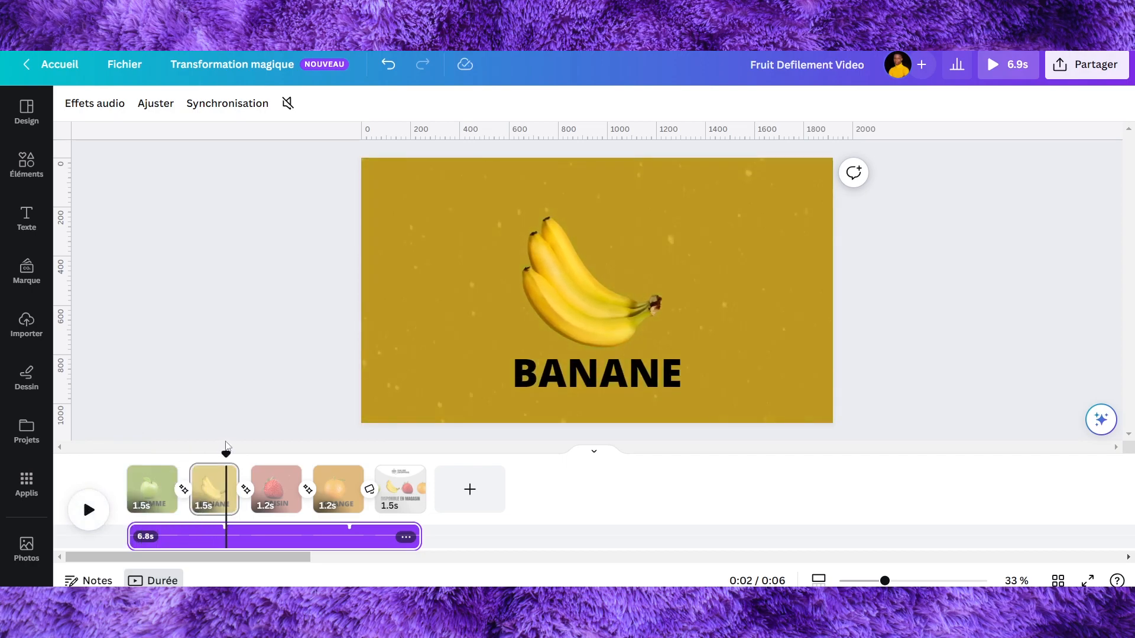
left_click_drag(226, 455, 410, 452)
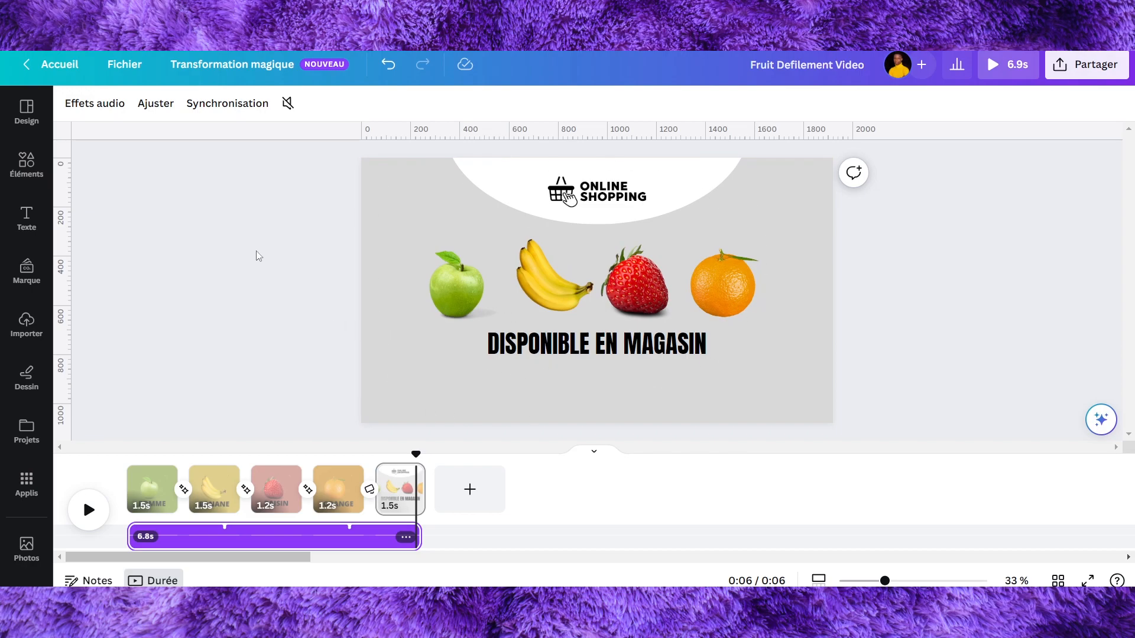
left_click_drag(416, 455, 431, 517)
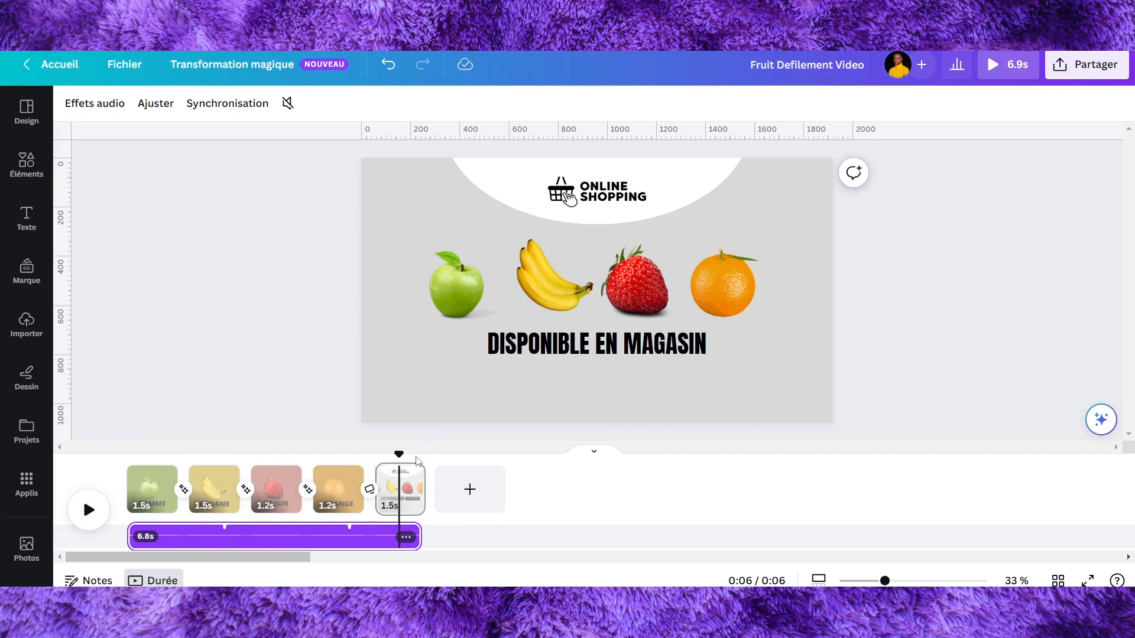
left_click_drag(364, 461, 115, 479)
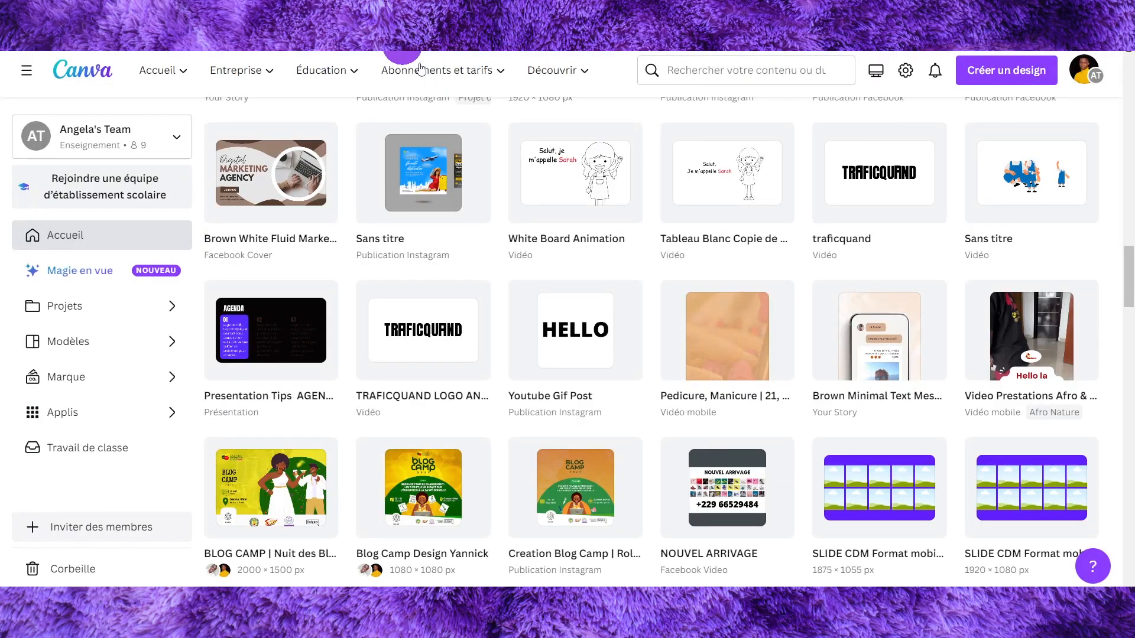
Create a blank Facebook video design of 1080 × 1080 px from the video formats and fit the whole page in view.
scroll(729, 246, "up", 15)
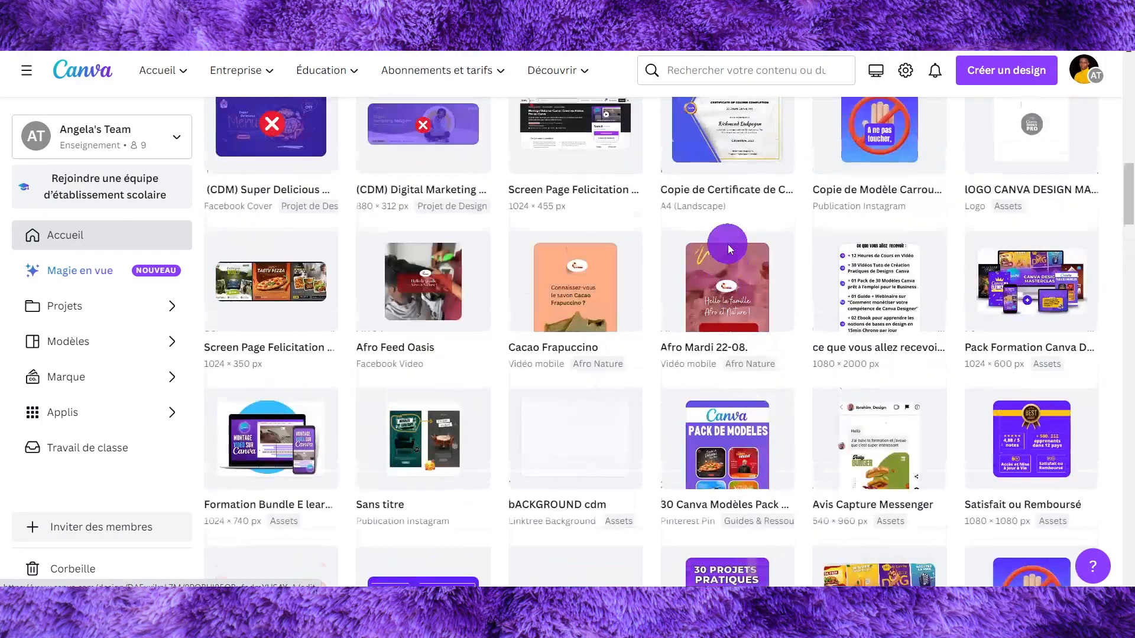
scroll(731, 248, "up", 8)
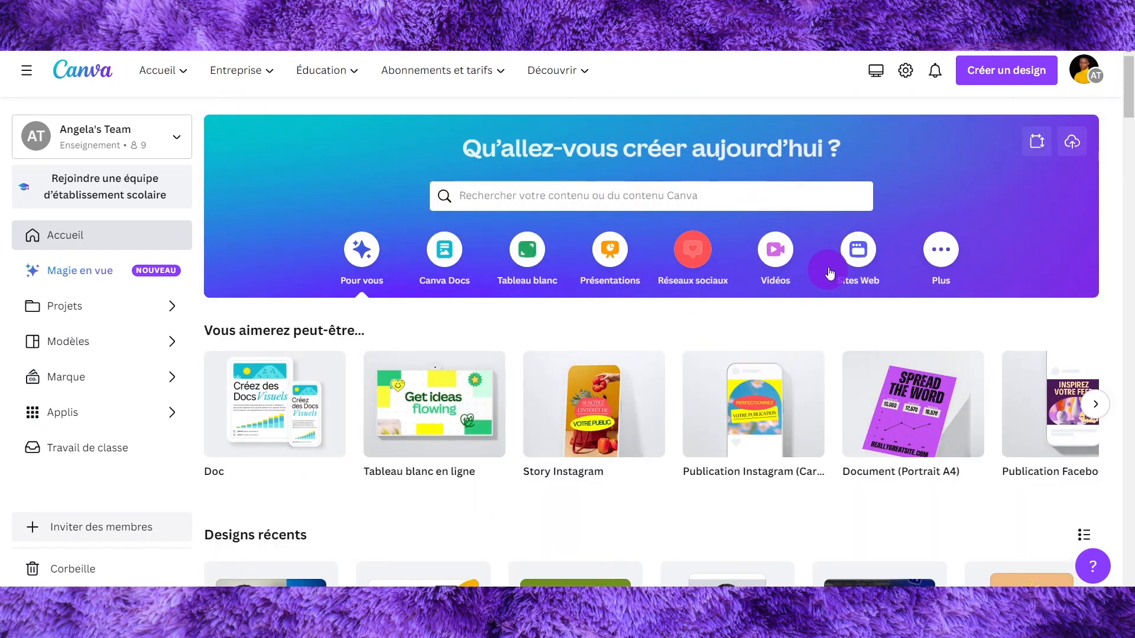
left_click(776, 254)
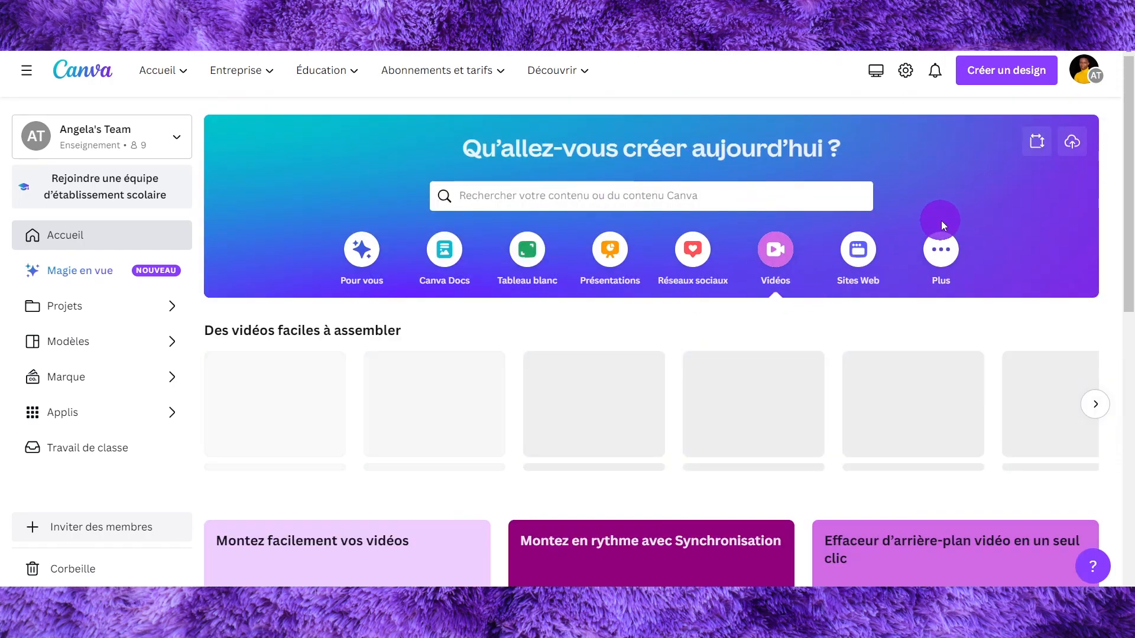
scroll(717, 220, "down", 3)
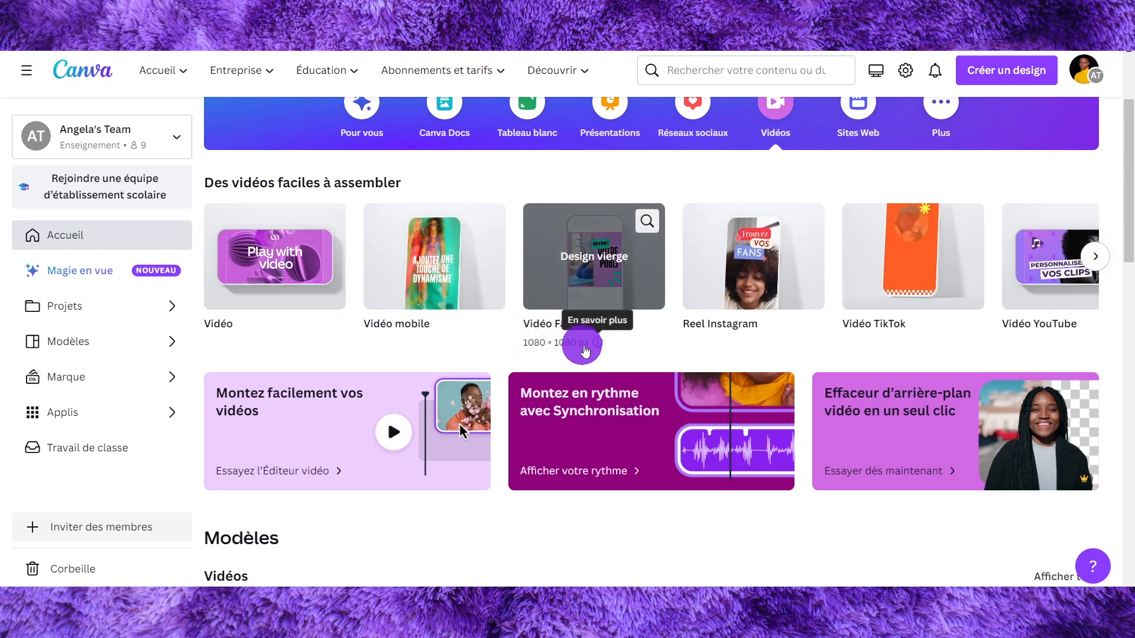
left_click(541, 341)
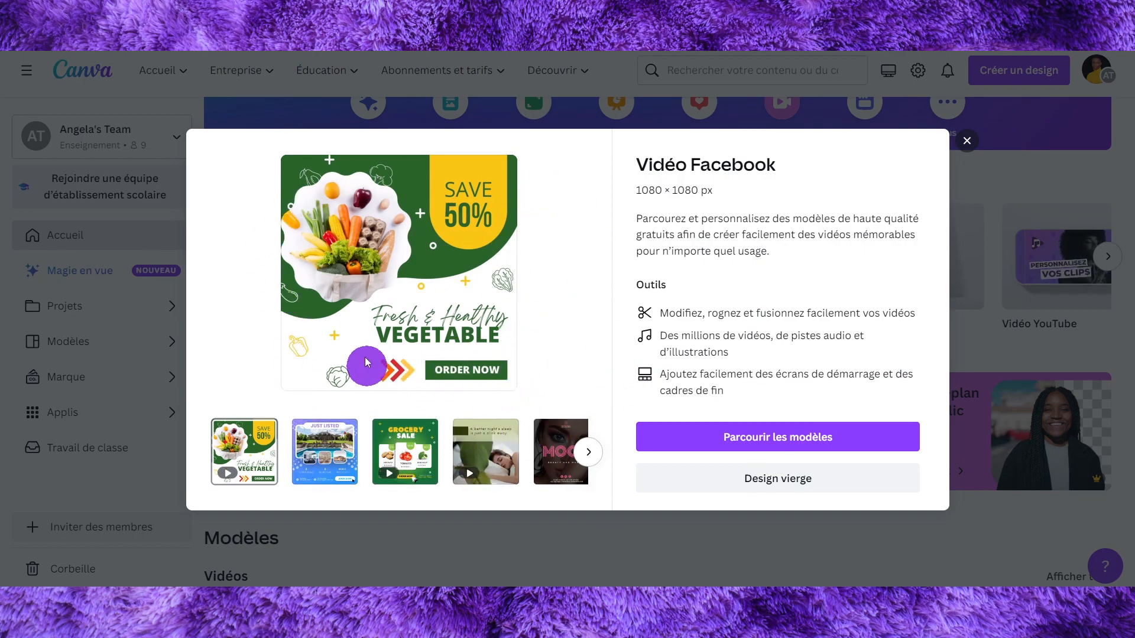
left_click(779, 477)
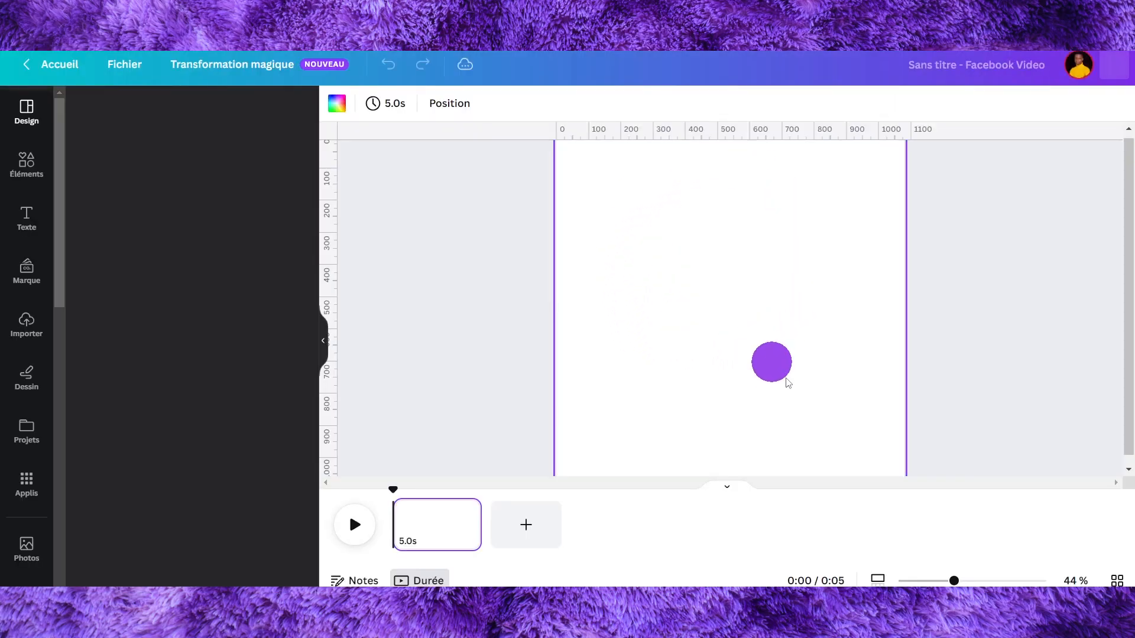
left_click_drag(902, 582, 866, 581)
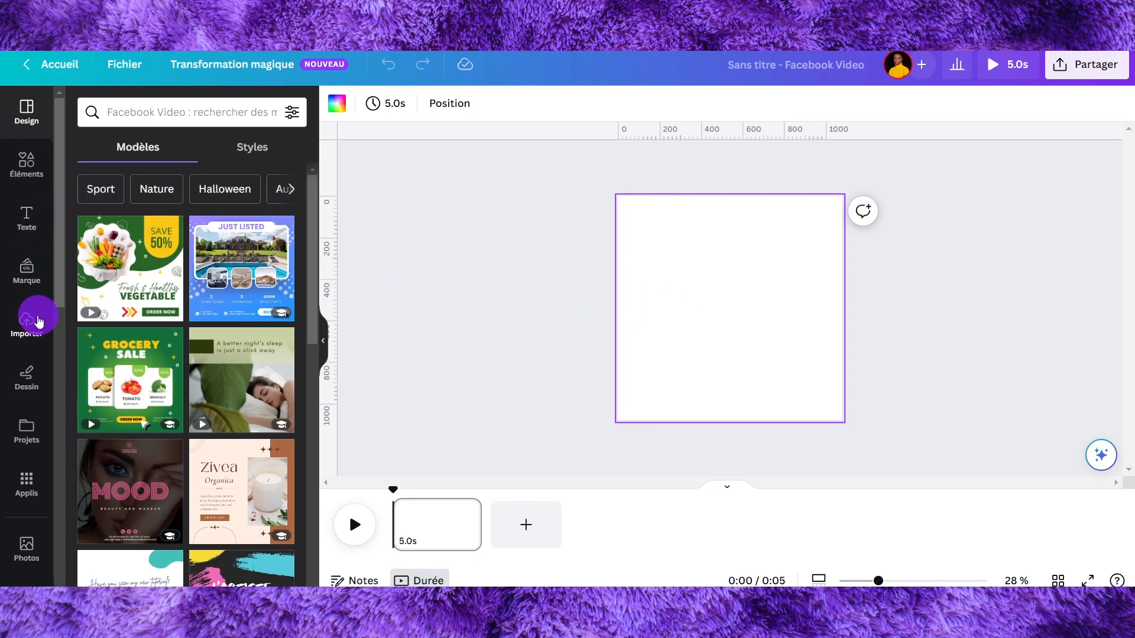
left_click(28, 332)
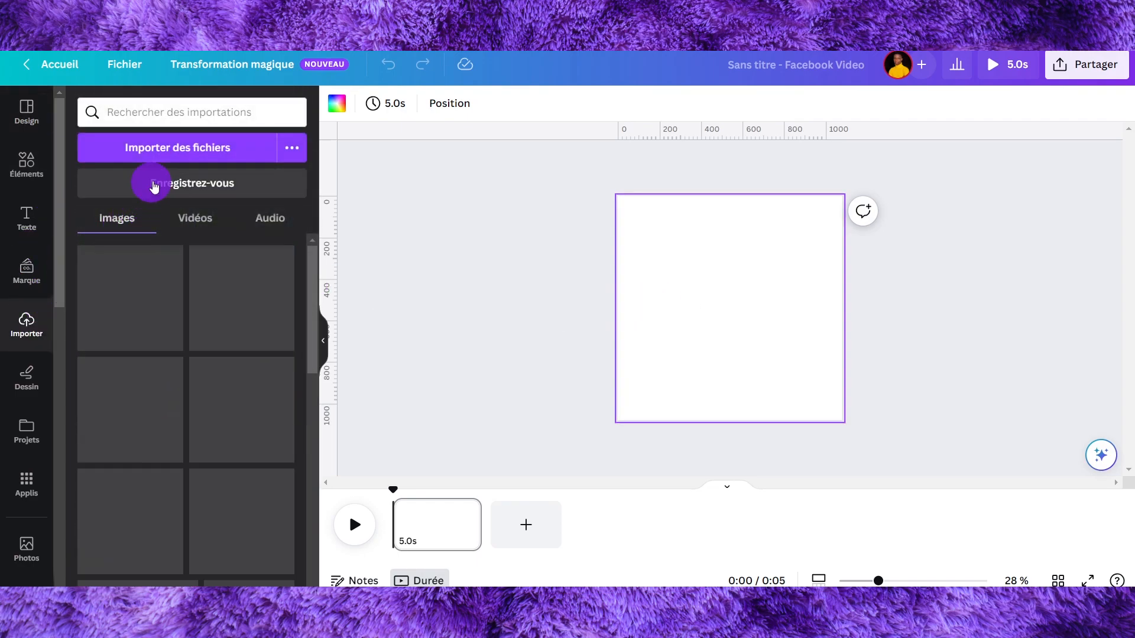
left_click(185, 155)
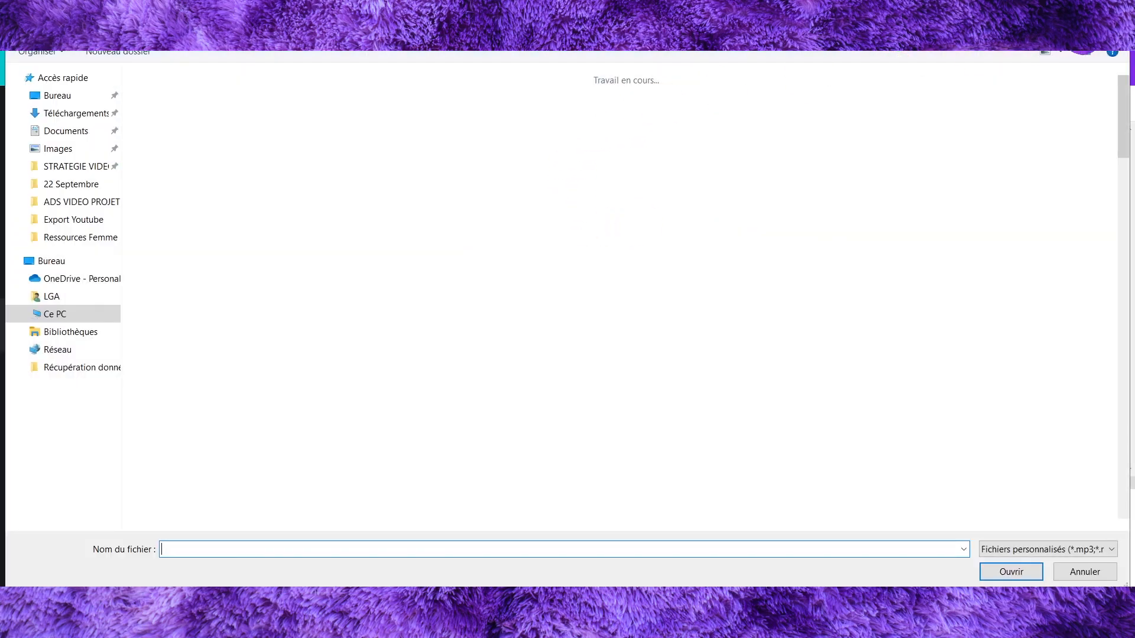
left_click(1113, 5)
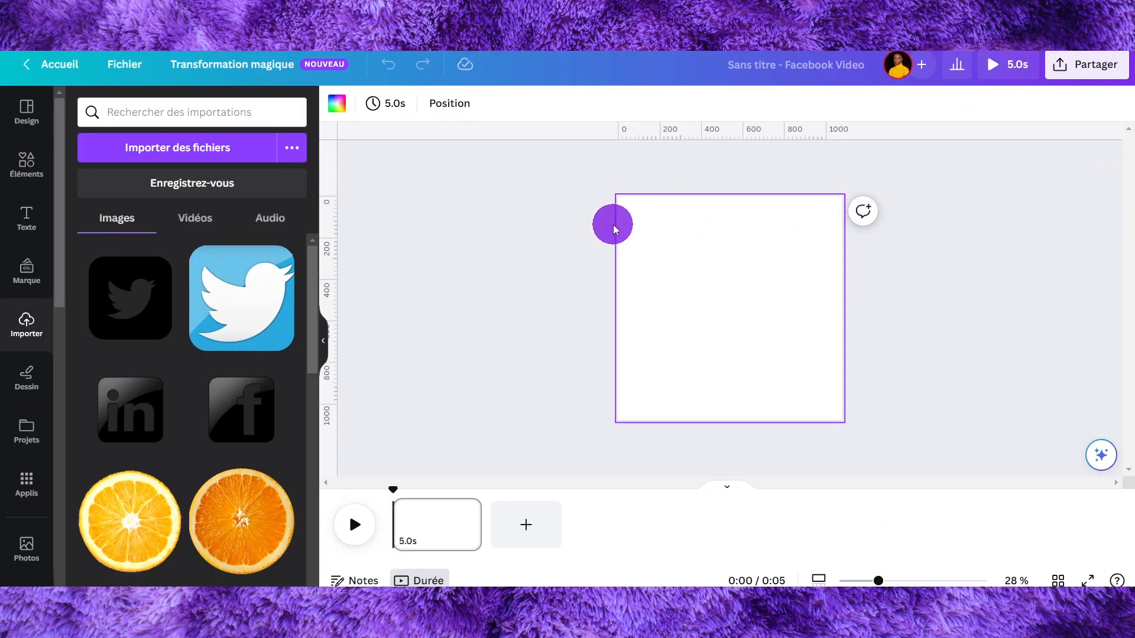
Search the elements for "orange" and browse all the photo results.
left_click(19, 168)
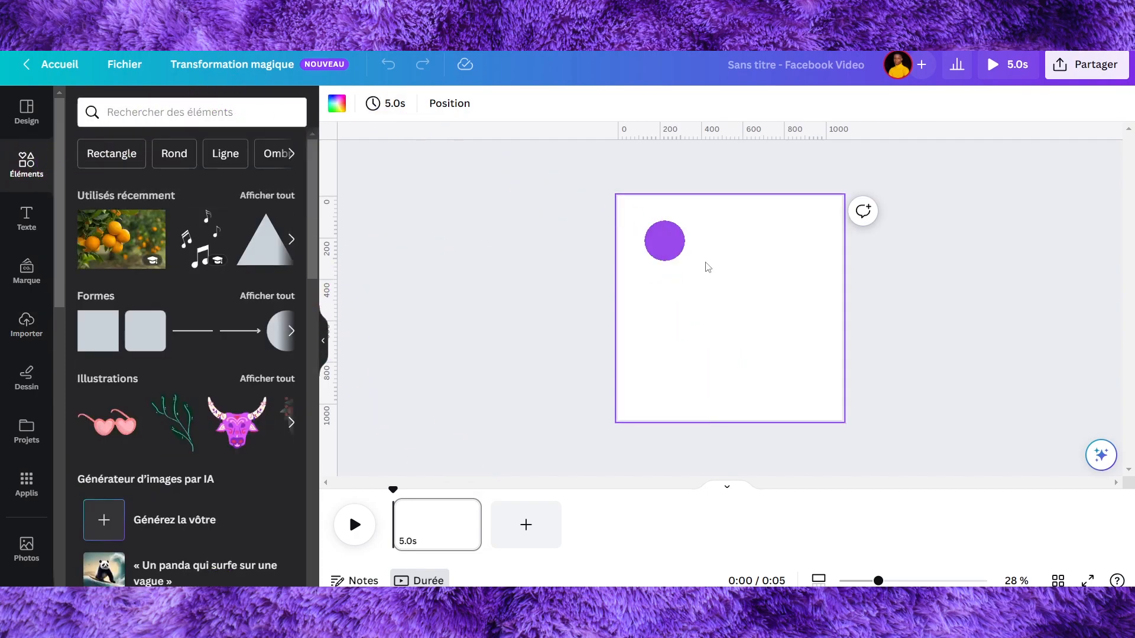
left_click(188, 114)
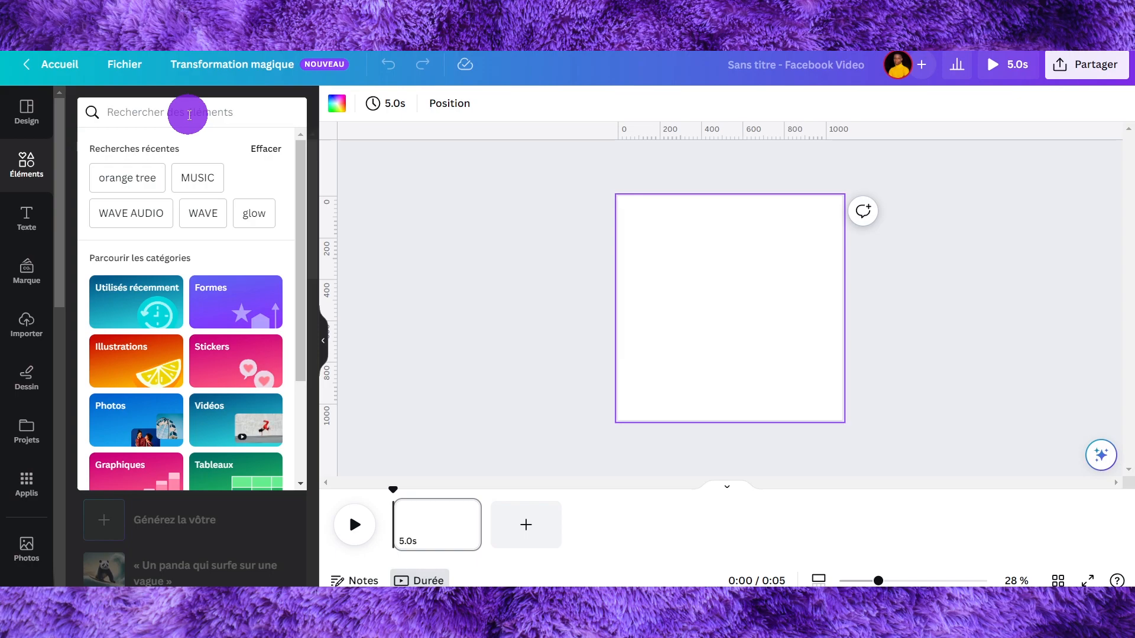
type("orange")
key("Return")
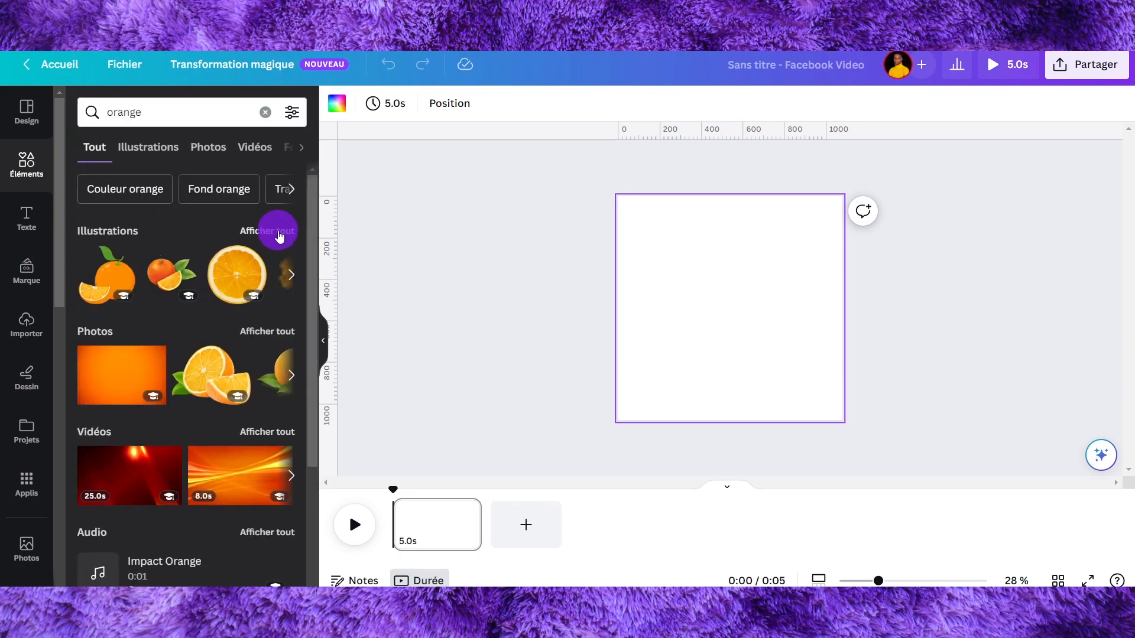
left_click(277, 331)
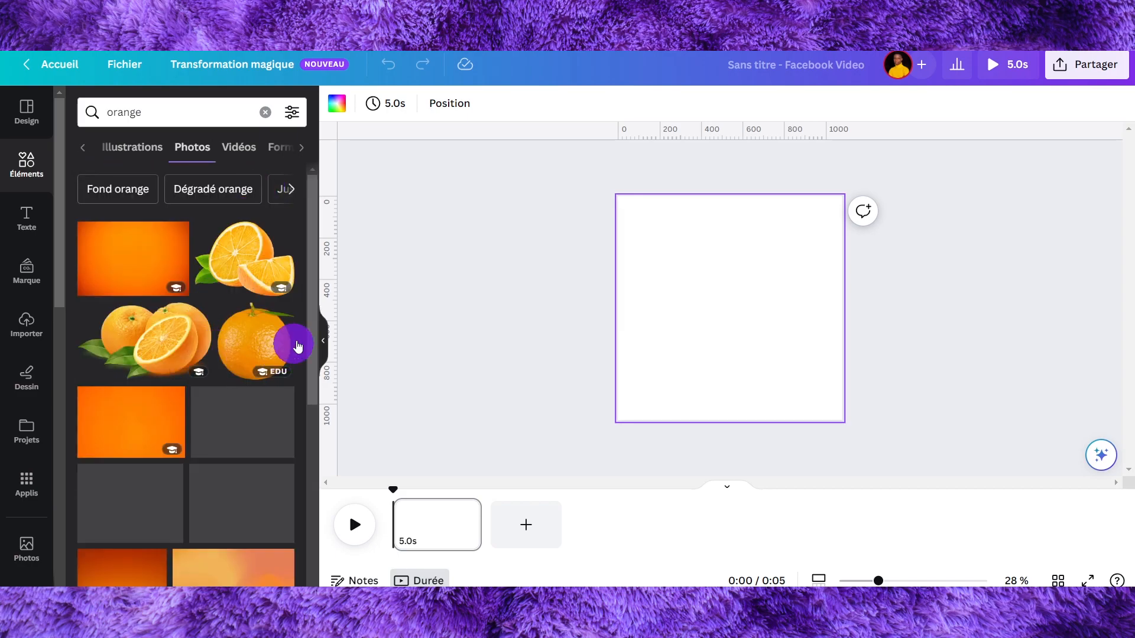
scroll(185, 307, "down", 3)
scroll(182, 309, "up", 3)
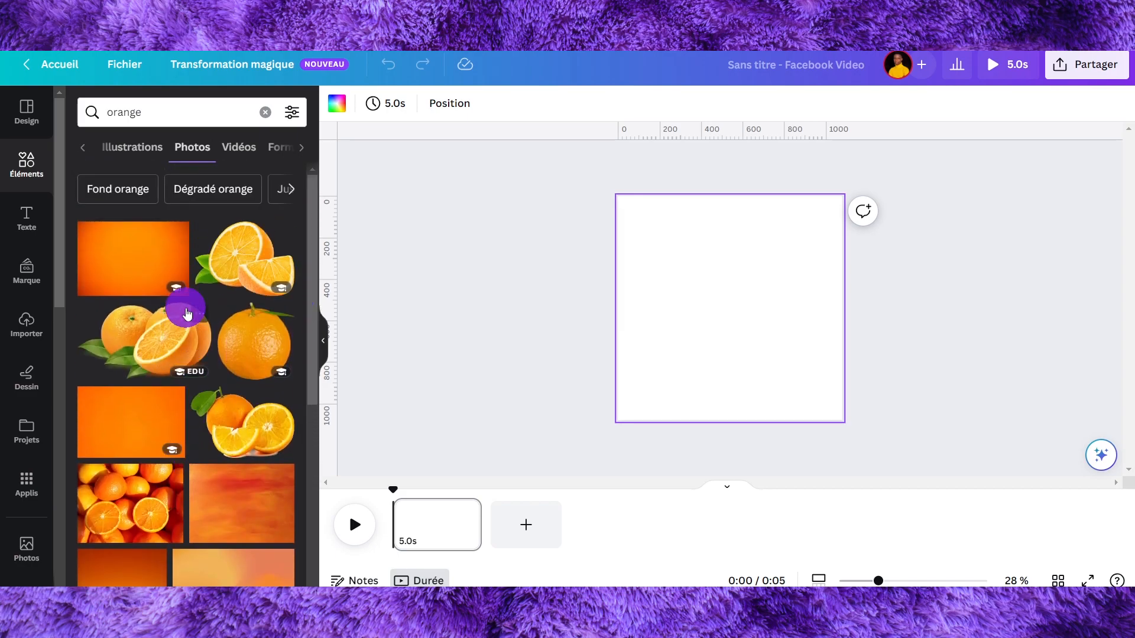
Add the whole orange with a green leaf to the page, scale it down and centre it.
left_click(246, 336)
left_click_drag(813, 217, 768, 325)
left_click_drag(691, 342, 722, 304)
Search the photos for "banane" and add the cut-out bunch of bananas to the page.
left_click(157, 108)
double_click(163, 110)
type("bana")
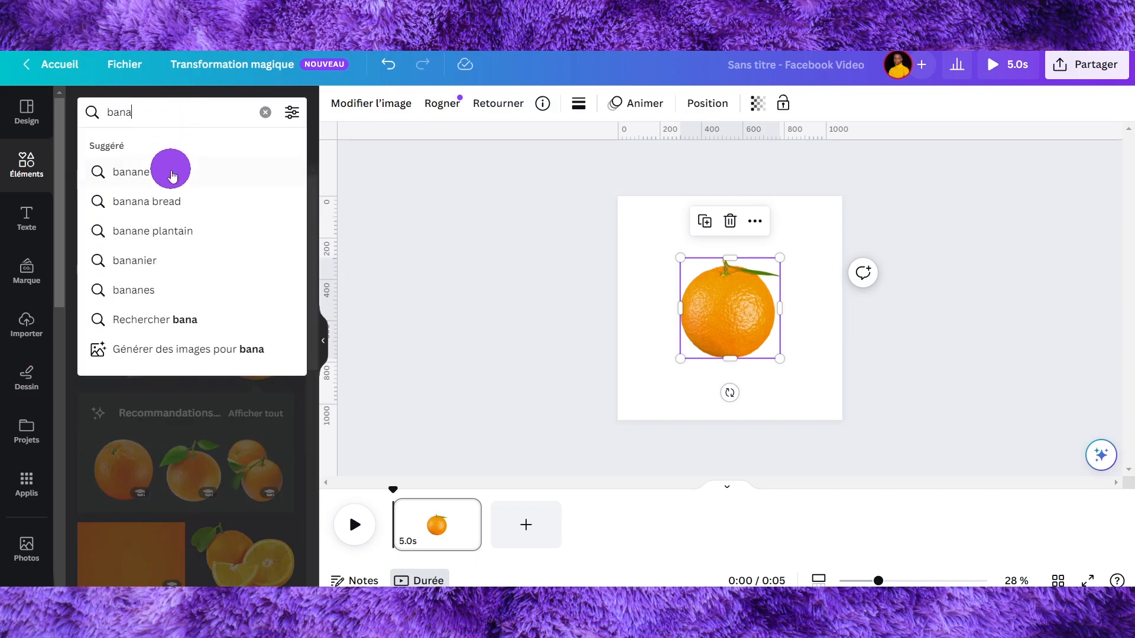
left_click(172, 175)
scroll(230, 256, "down", 5)
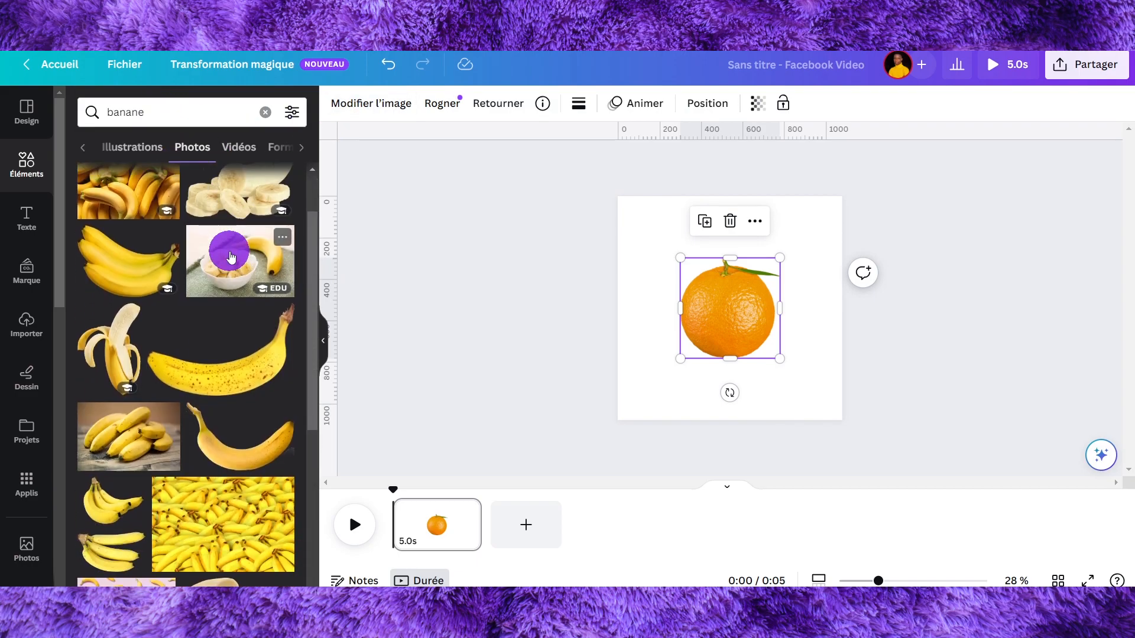
scroll(236, 278, "down", 10)
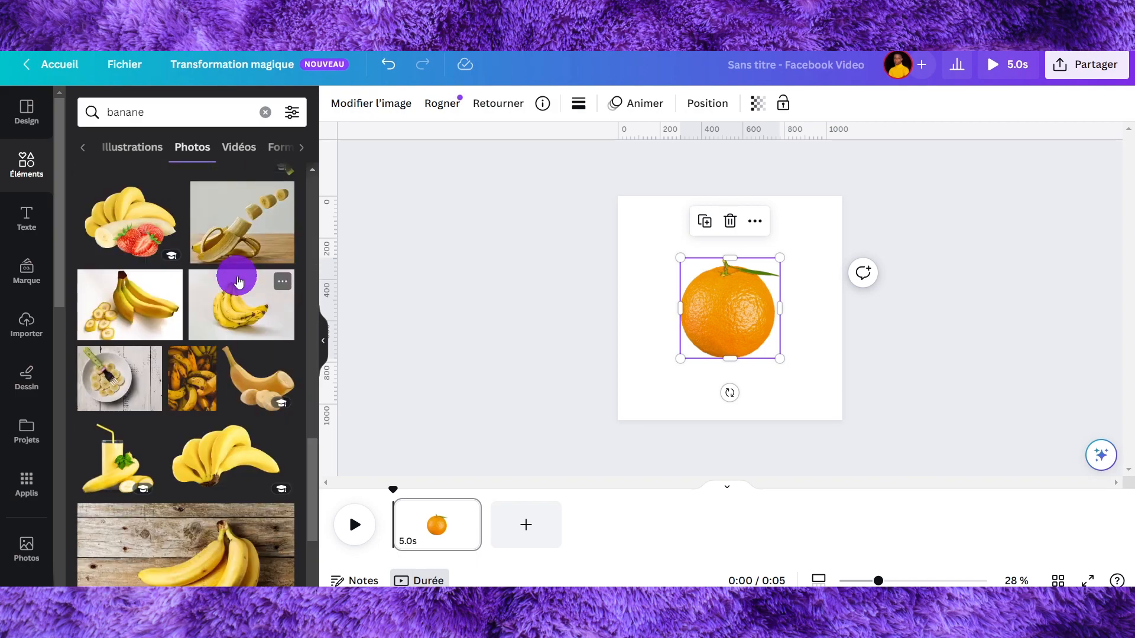
scroll(238, 281, "down", 3)
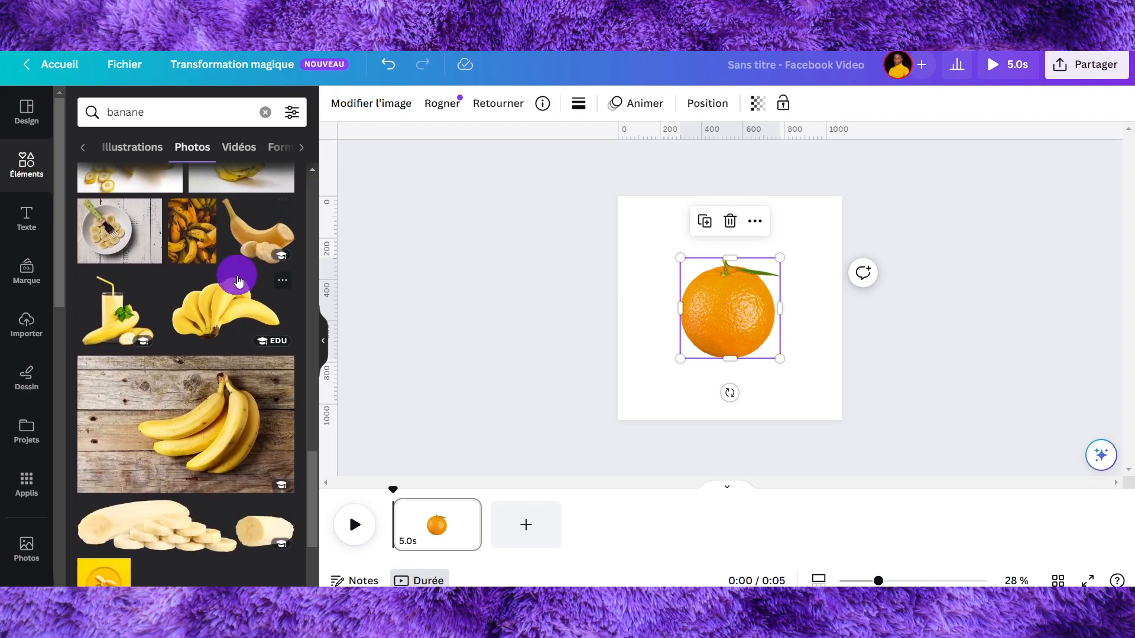
left_click(227, 311)
scroll(284, 390, "down", 3)
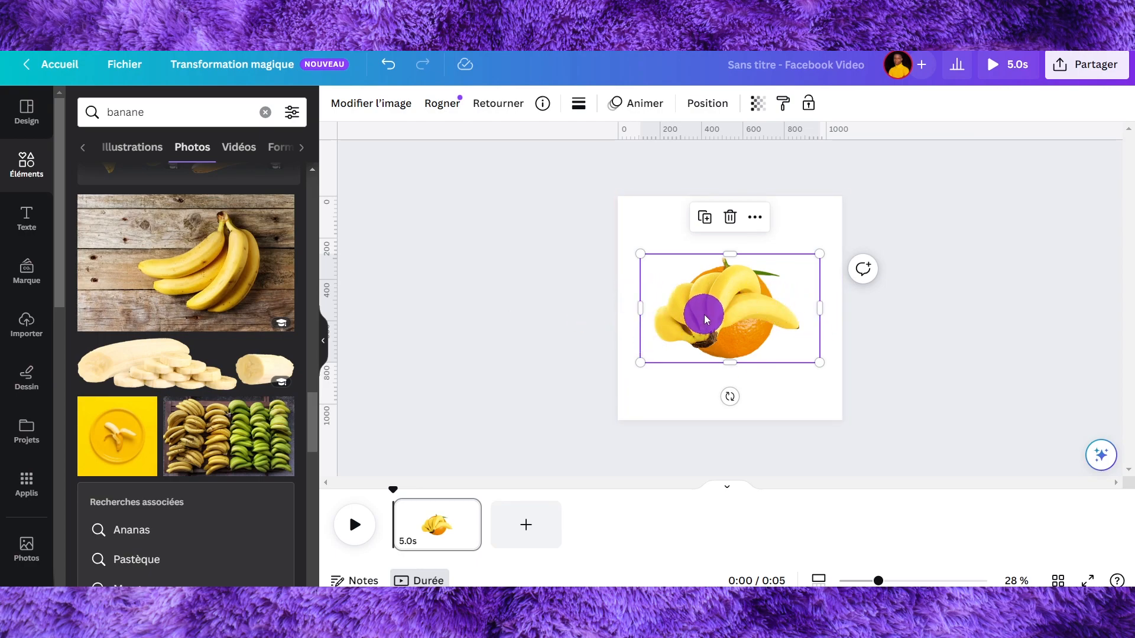
Search the photos for "apple".
left_click(162, 112)
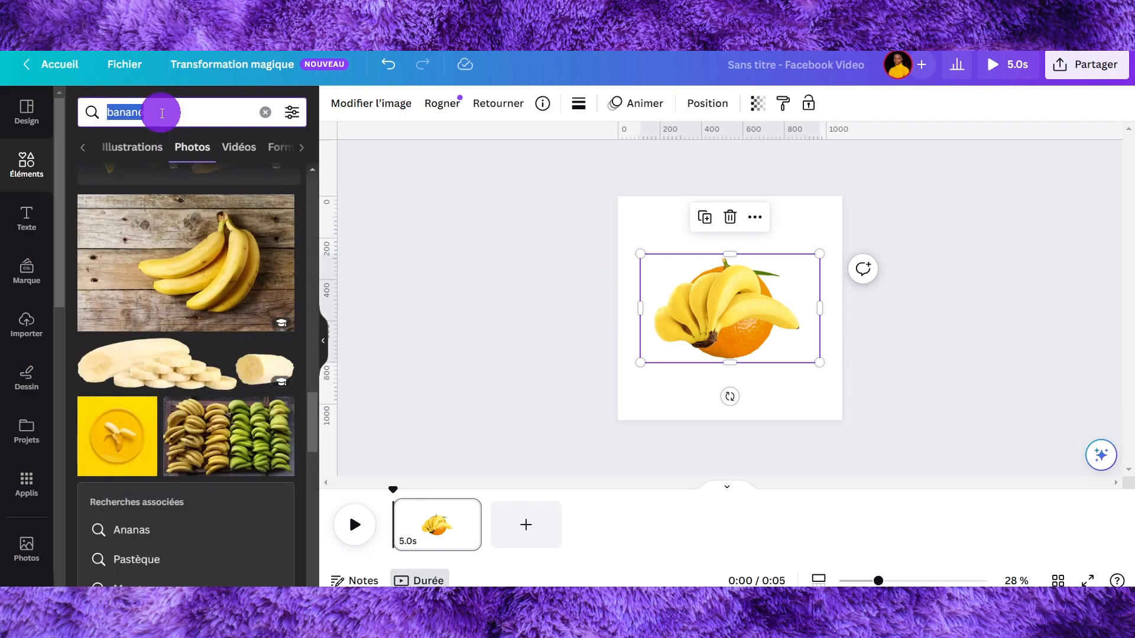
type("aple")
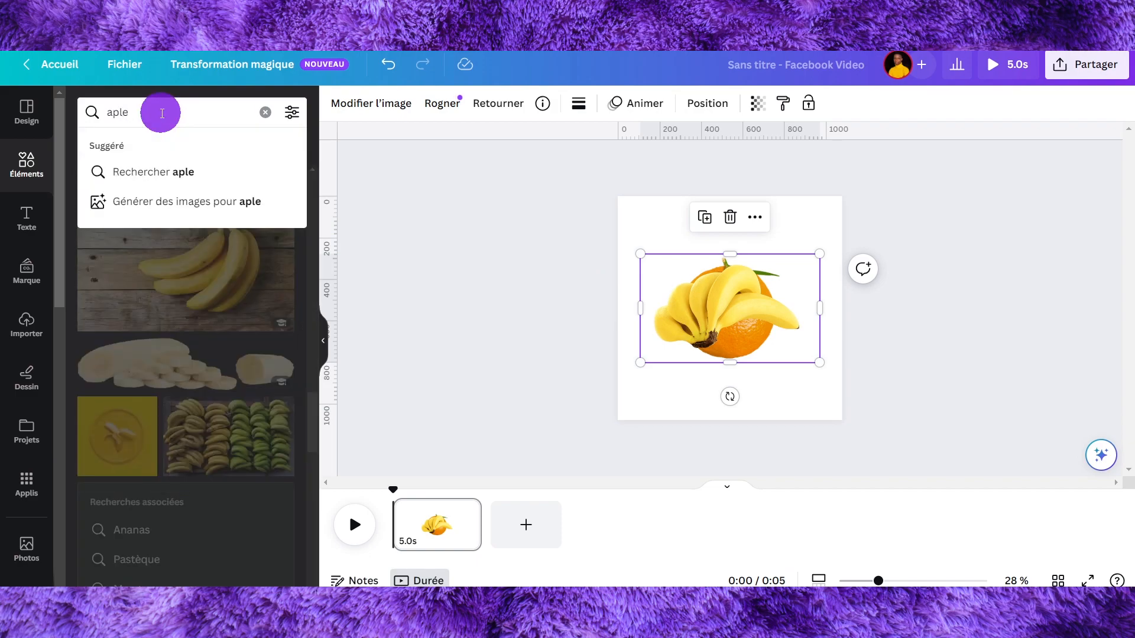
key("BackSpace")
key("BackSpace")
type("ple")
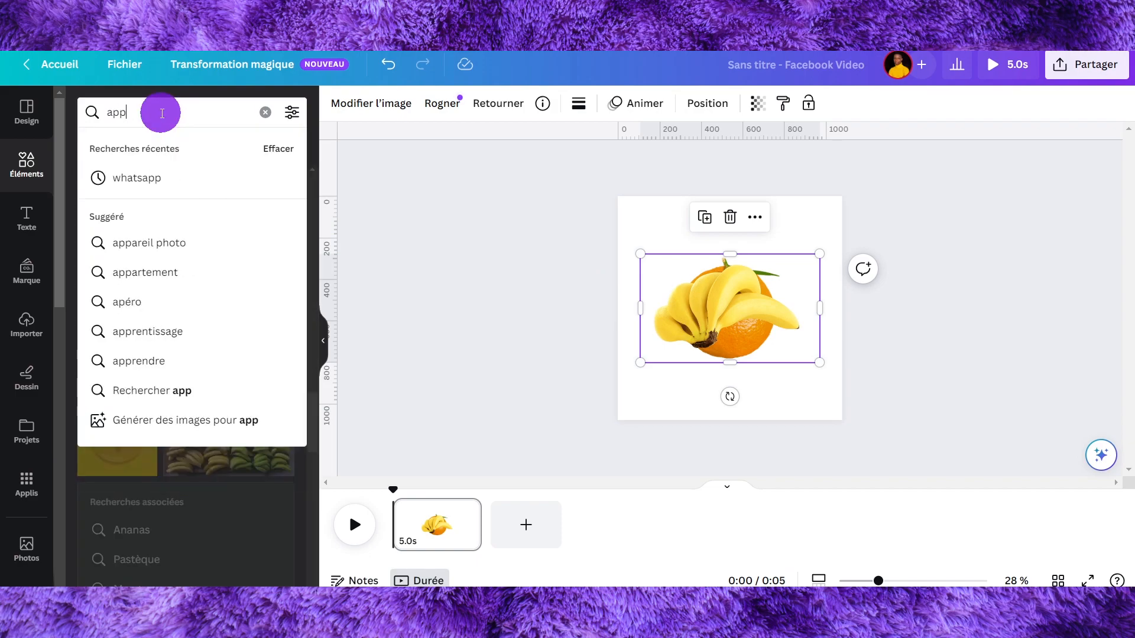
key("Return")
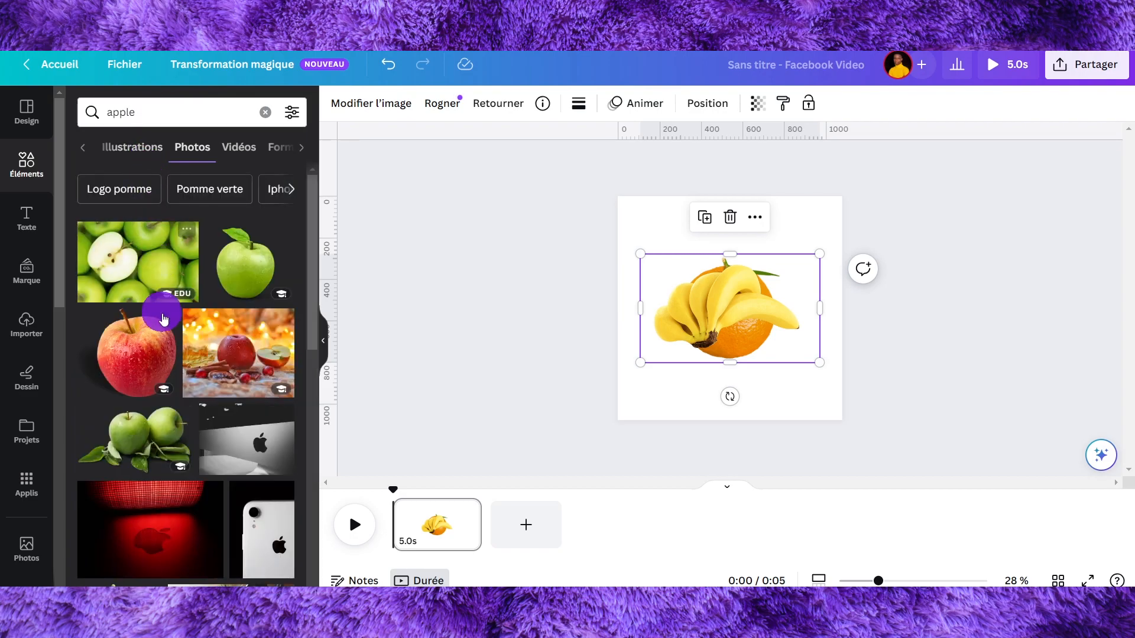
Add the single green apple with a leaf to the page and scale it down over the other fruits.
left_click(238, 272)
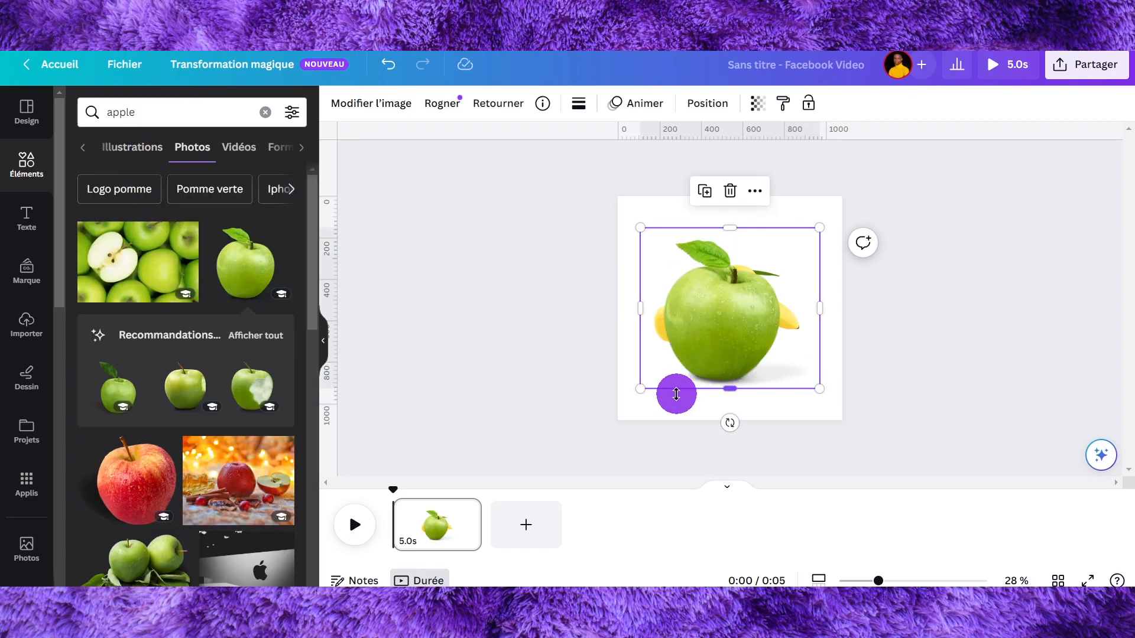
left_click_drag(637, 390, 672, 355)
left_click_drag(788, 286, 785, 293)
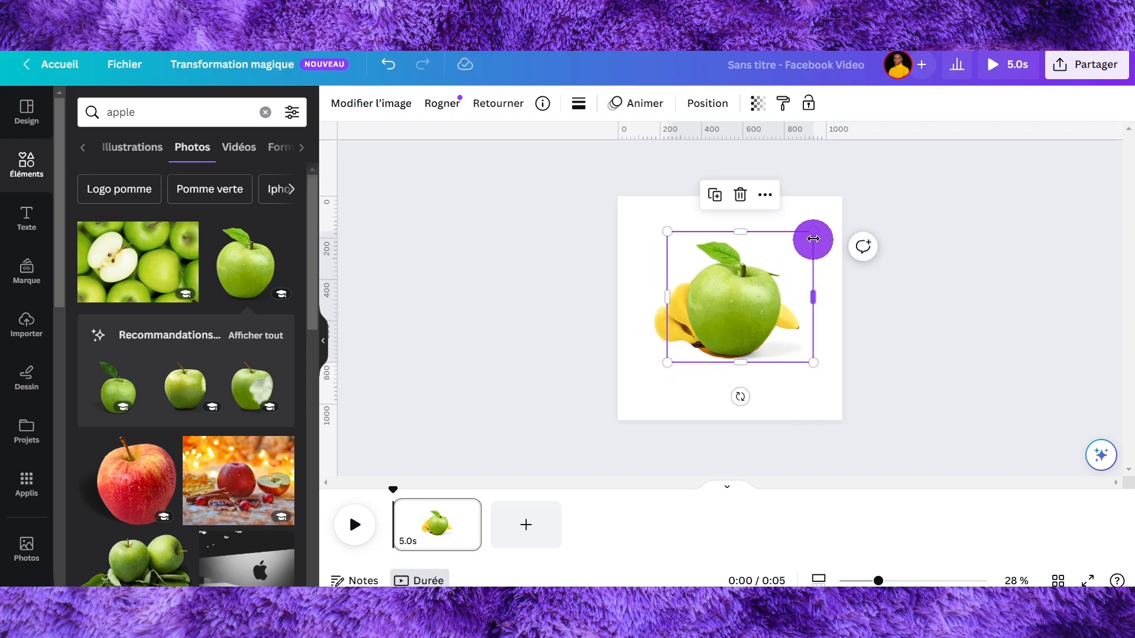
Switch to the Fruit Defilement Video design and check which fruits its orange page and page 3 use.
left_click(166, 106)
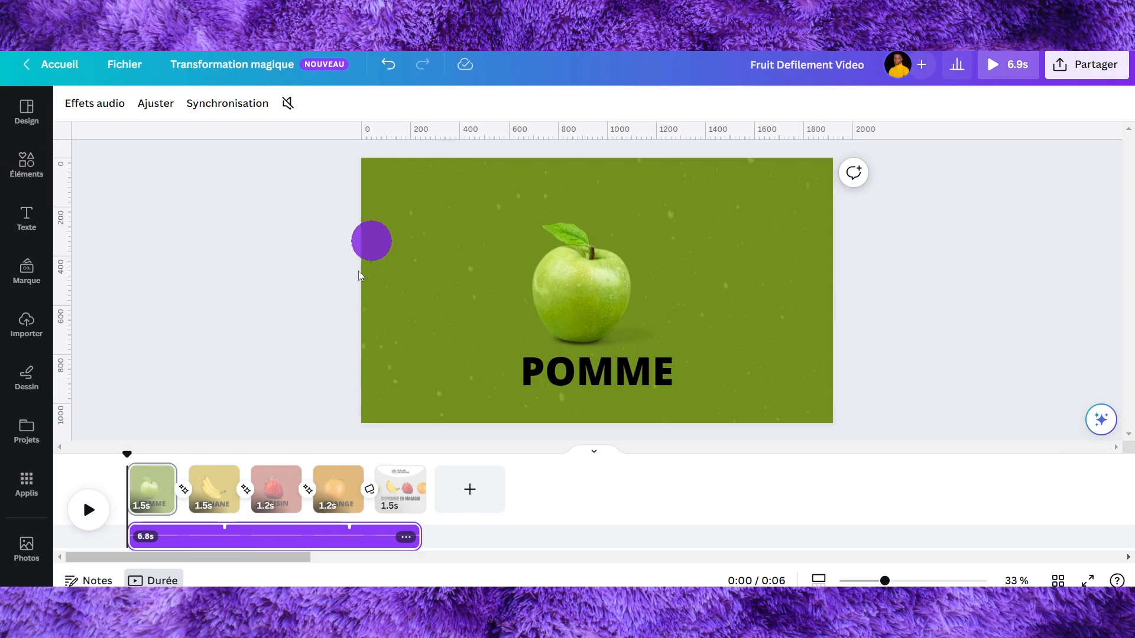
left_click(332, 495)
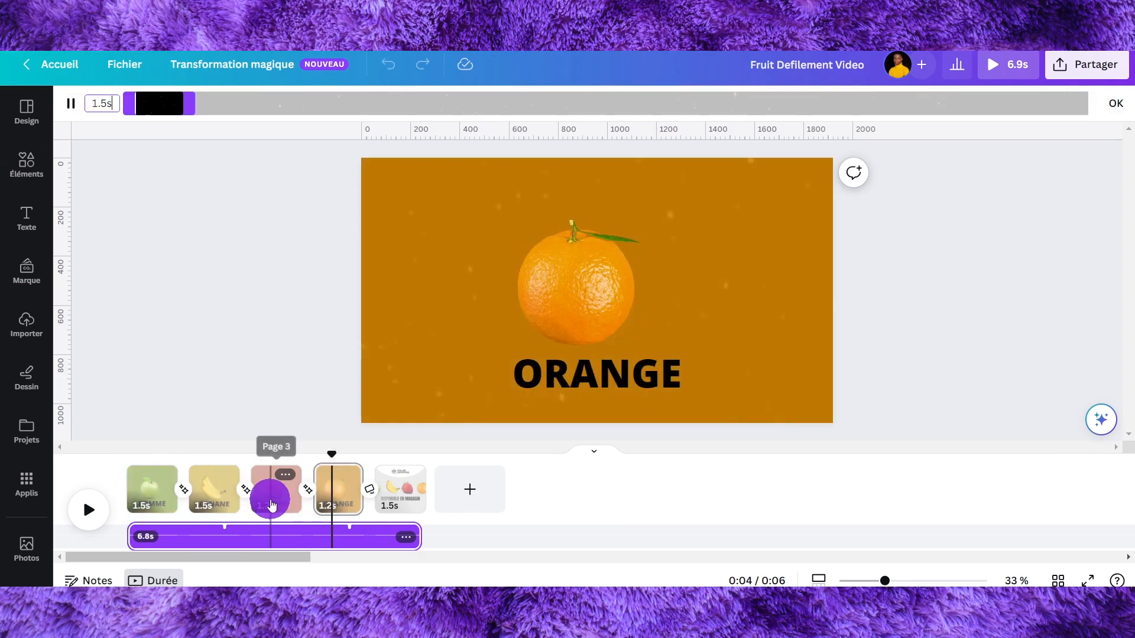
left_click(267, 454)
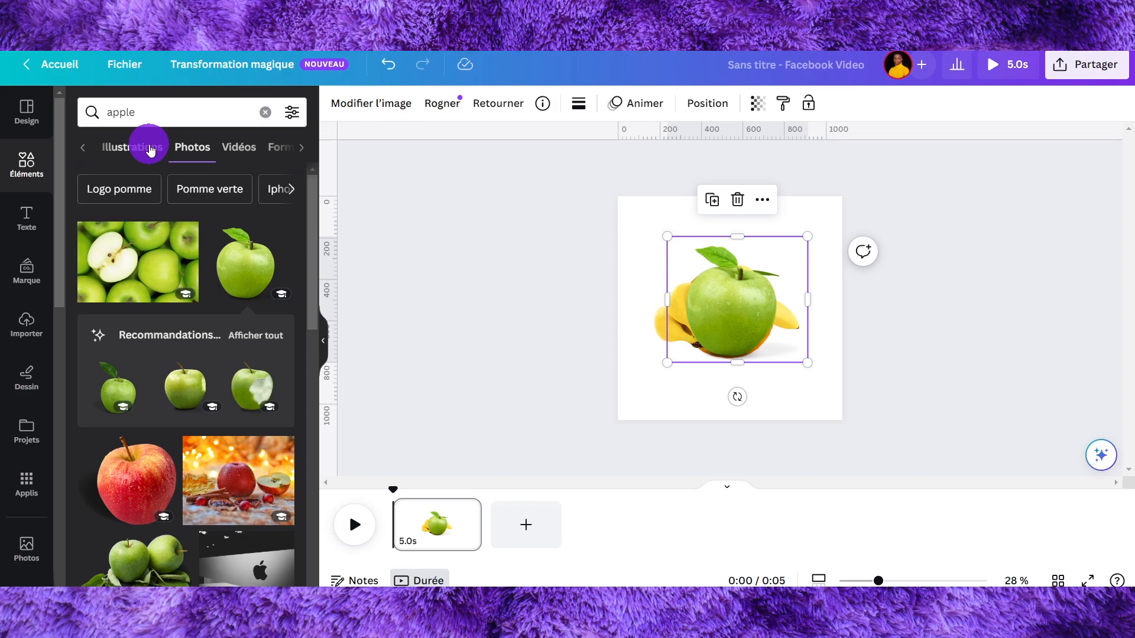
Return to the untitled Facebook video and search the photos for "fraise".
double_click(161, 123)
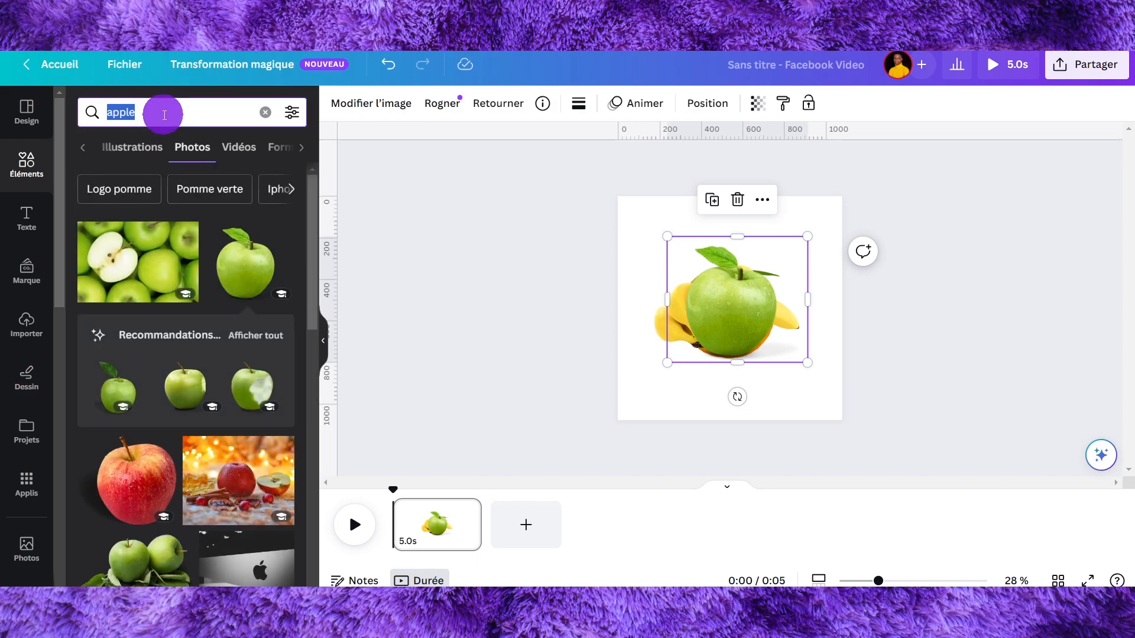
type("fraise")
key("Return")
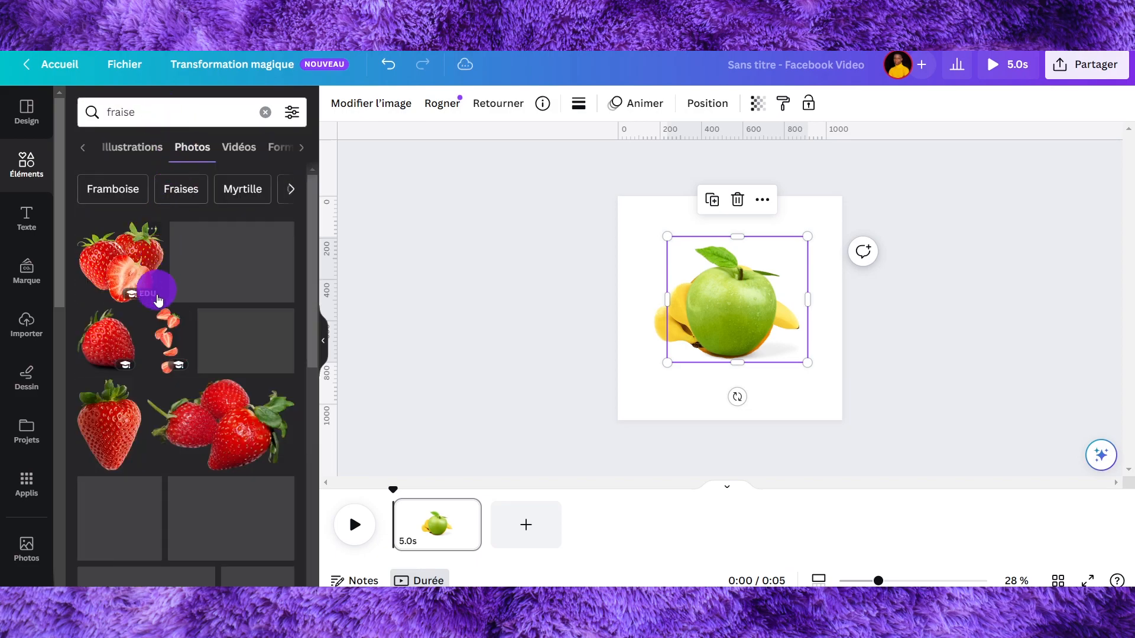
Add the single whole strawberry photo to the page and scale it down in front of the apple.
left_click(113, 348)
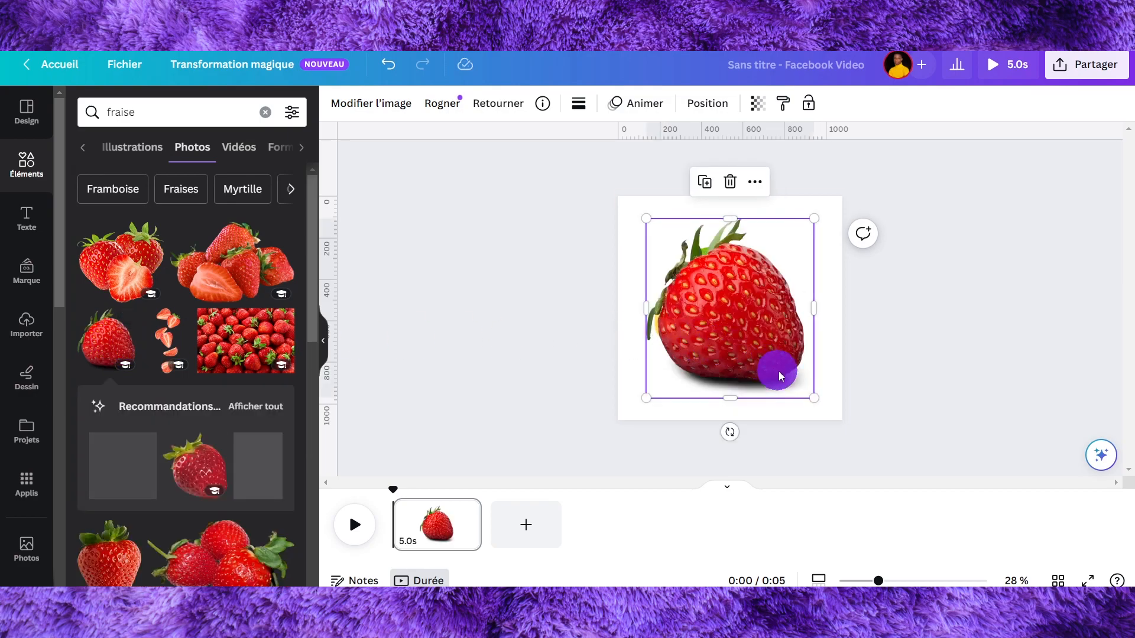
left_click_drag(649, 395, 674, 368)
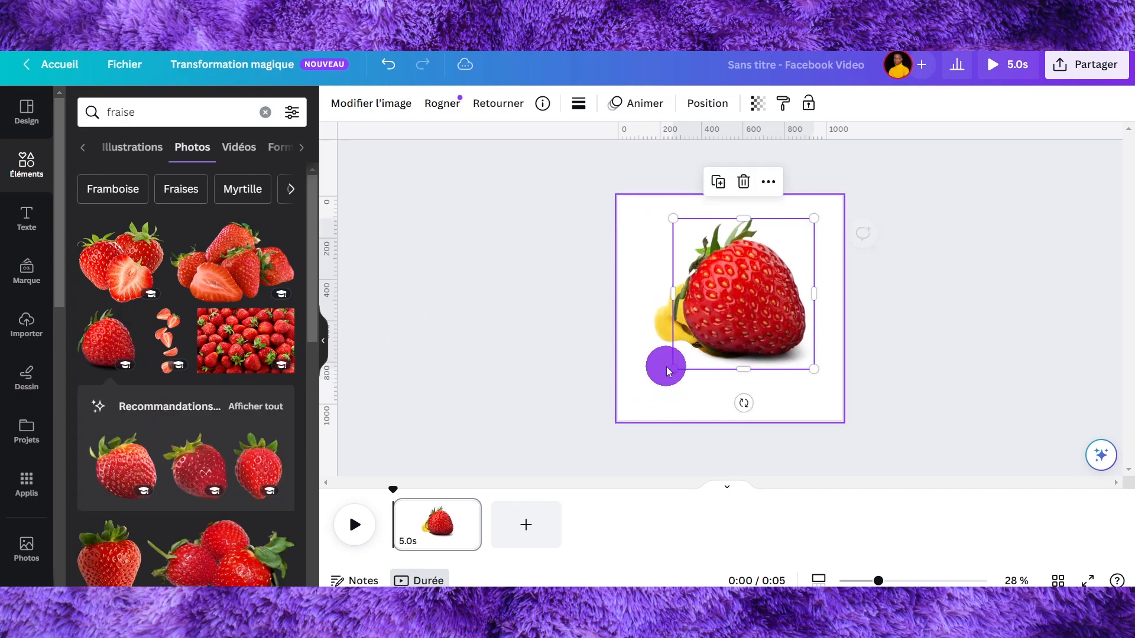
left_click_drag(814, 220, 760, 299)
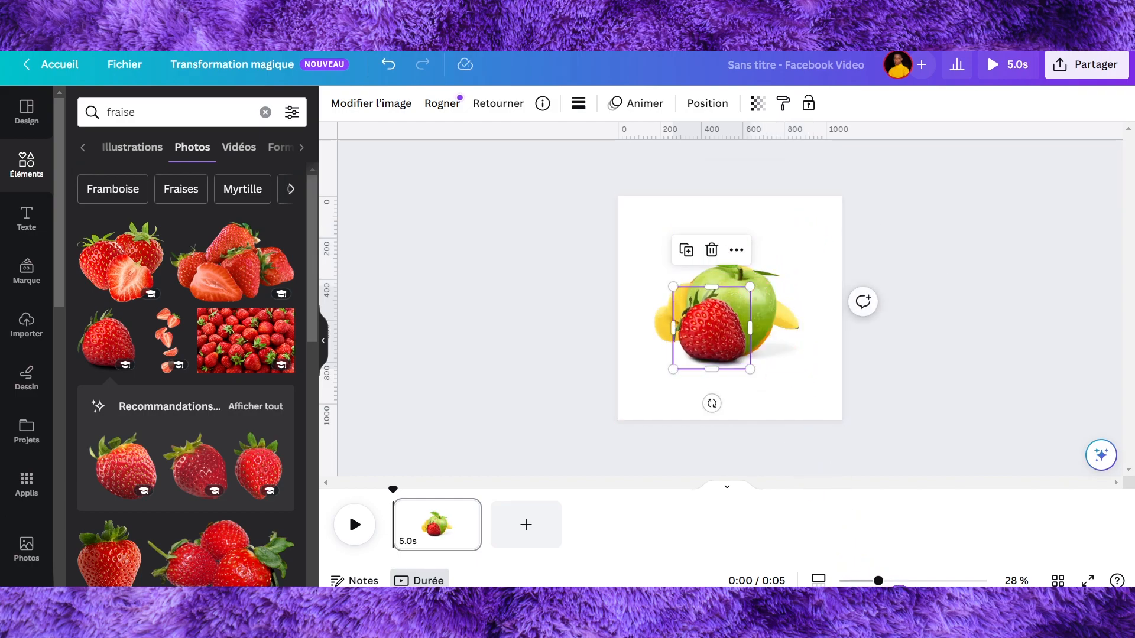
Scale the strawberry and the green apple down further and place the small apple beside the strawberry.
left_click_drag(878, 581, 911, 581)
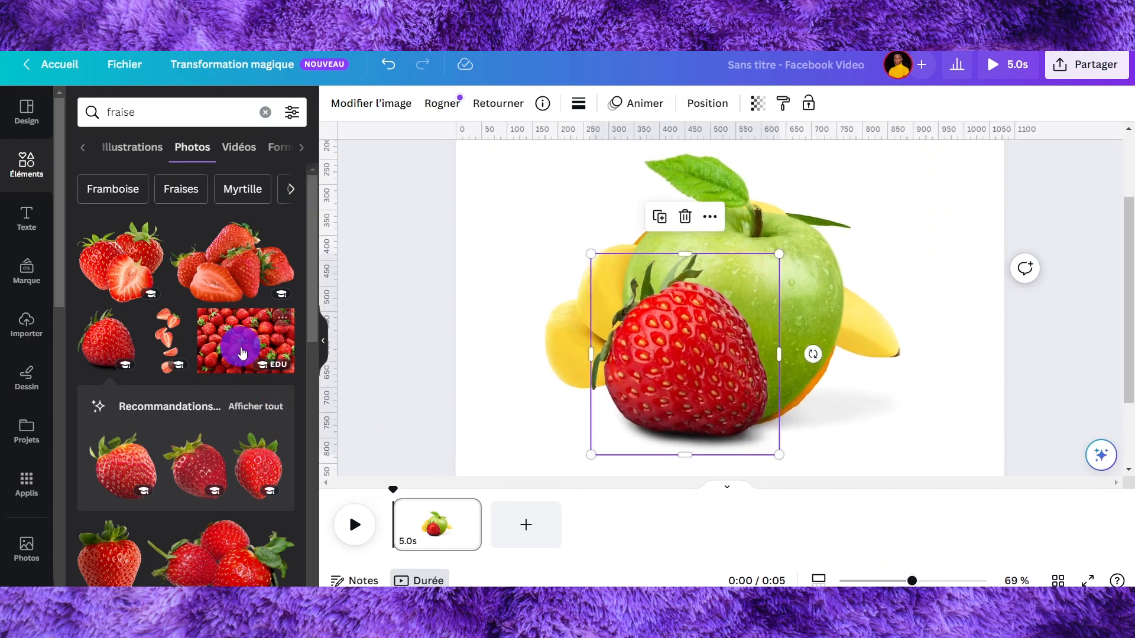
left_click(325, 346)
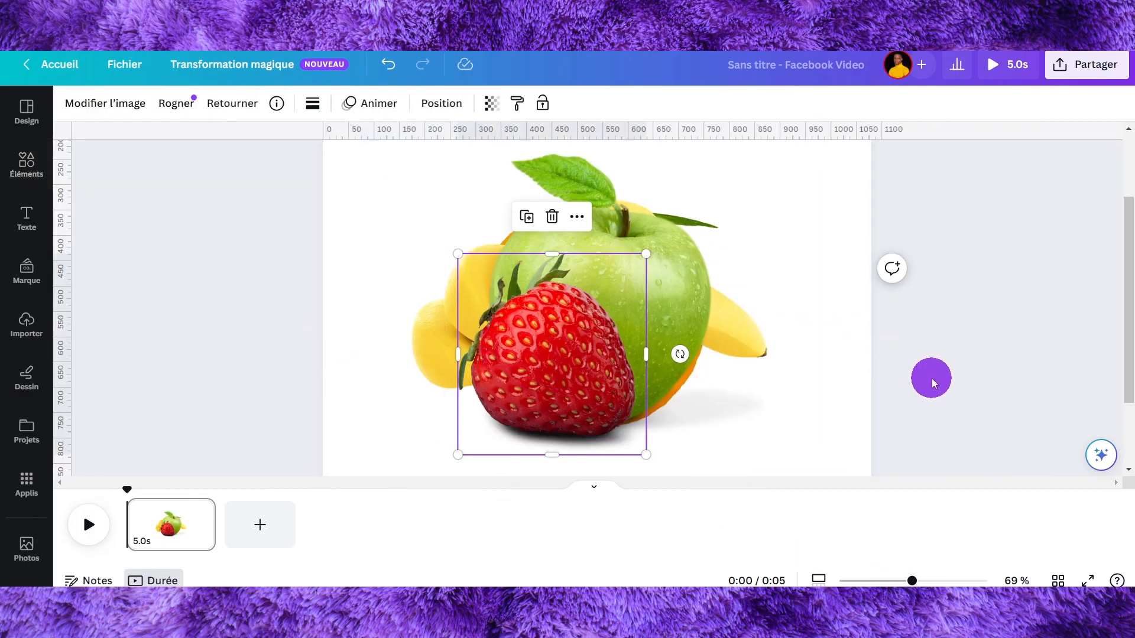
left_click_drag(646, 254, 571, 330)
left_click(683, 256)
left_click_drag(684, 256, 600, 338)
left_click_drag(720, 199, 438, 354)
left_click_drag(434, 440, 403, 390)
Scale the bananas and the orange down to roughly the size of the apple and strawberry.
left_click(815, 172)
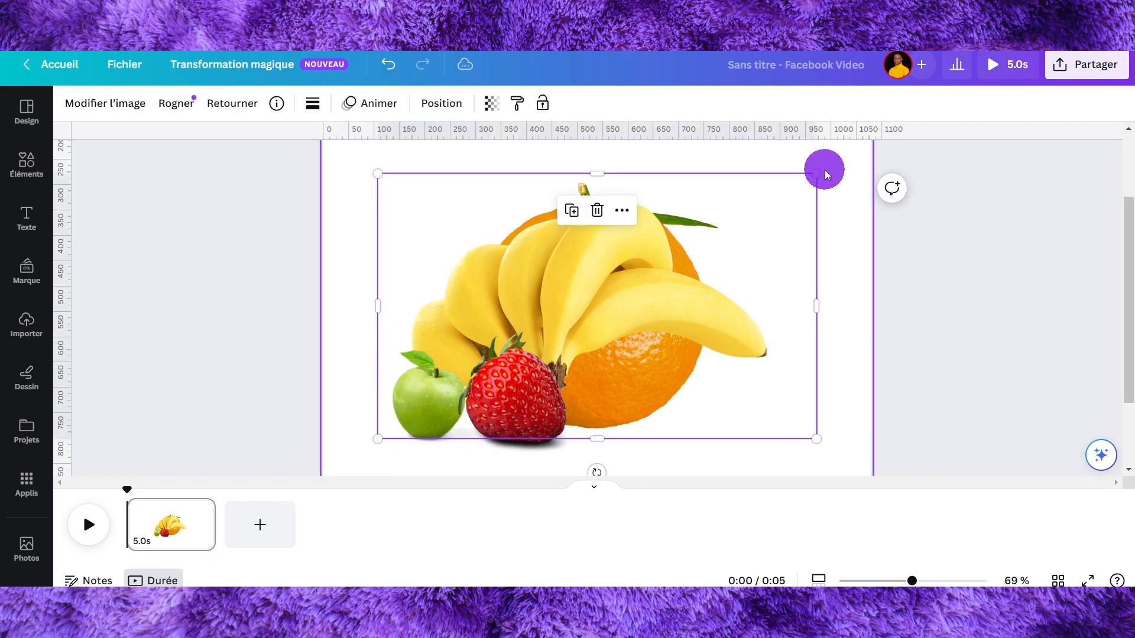
left_click_drag(815, 172, 547, 324)
left_click(630, 286)
left_click_drag(719, 185, 600, 367)
Pull the strawberry, orange and bananas apart so that none of the fruits overlap.
left_click_drag(517, 386, 696, 378)
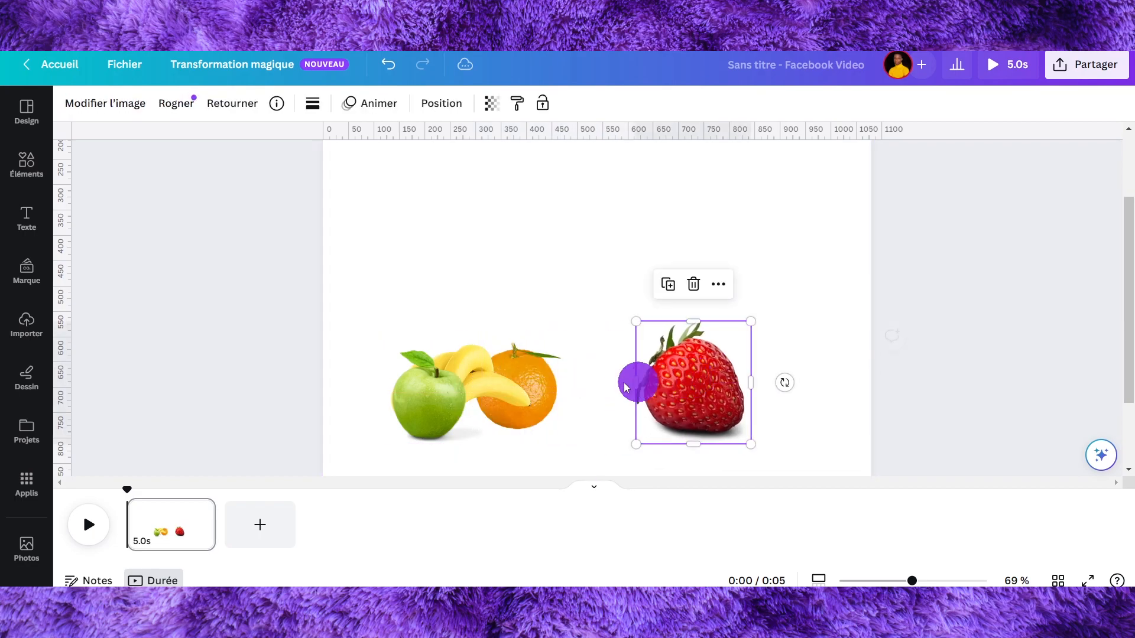
left_click_drag(534, 382, 624, 381)
left_click_drag(558, 381, 533, 382)
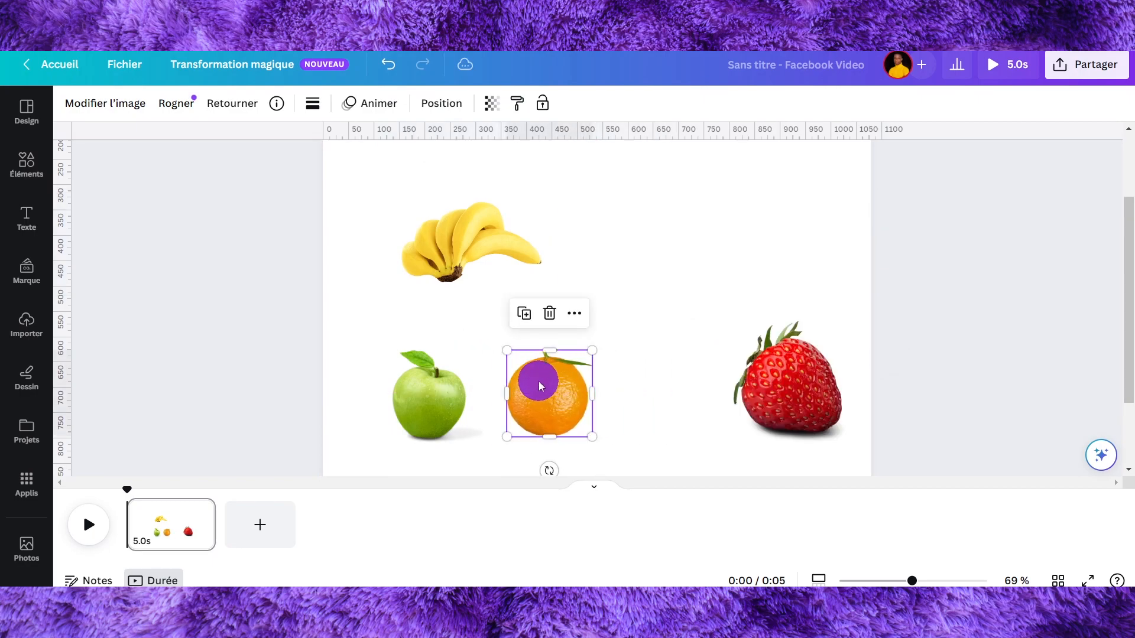
Reorder the fruits across the page as orange, bananas, strawberry and apple, with the orange above the rest.
left_click_drag(836, 400, 691, 402)
left_click_drag(501, 264, 542, 373)
left_click(562, 435)
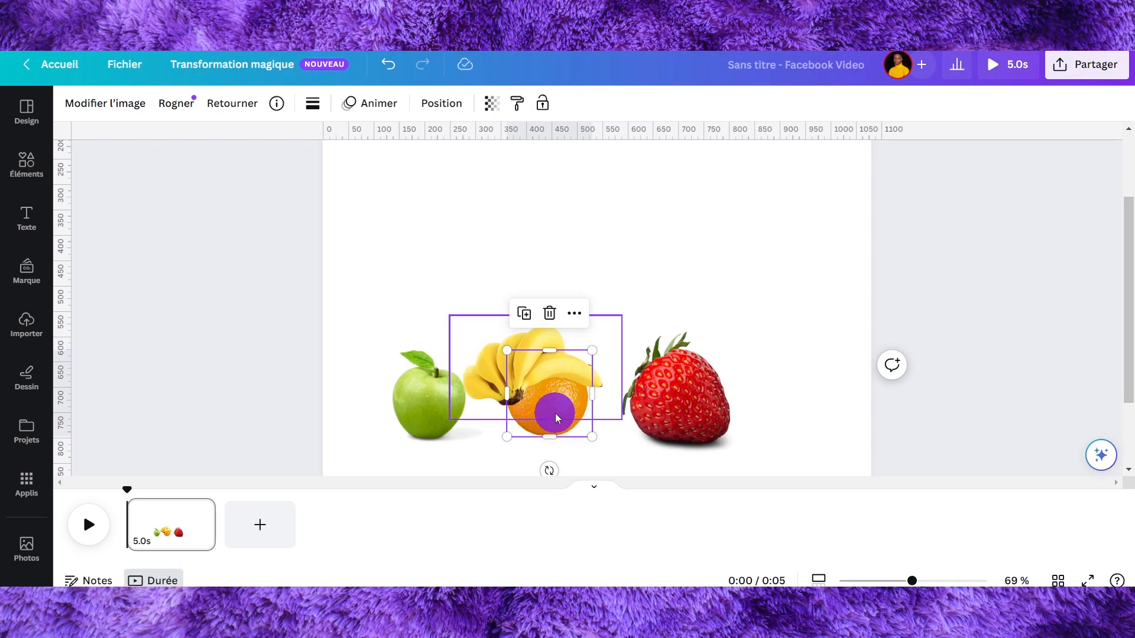
left_click_drag(535, 434, 775, 399)
left_click_drag(514, 370, 552, 395)
left_click_drag(460, 391, 421, 224)
Place two horizontal guides on the page, one along the orange's upper edge and one along its lower edge.
left_click_drag(431, 134, 431, 245)
left_click_drag(297, 311, 77, 298)
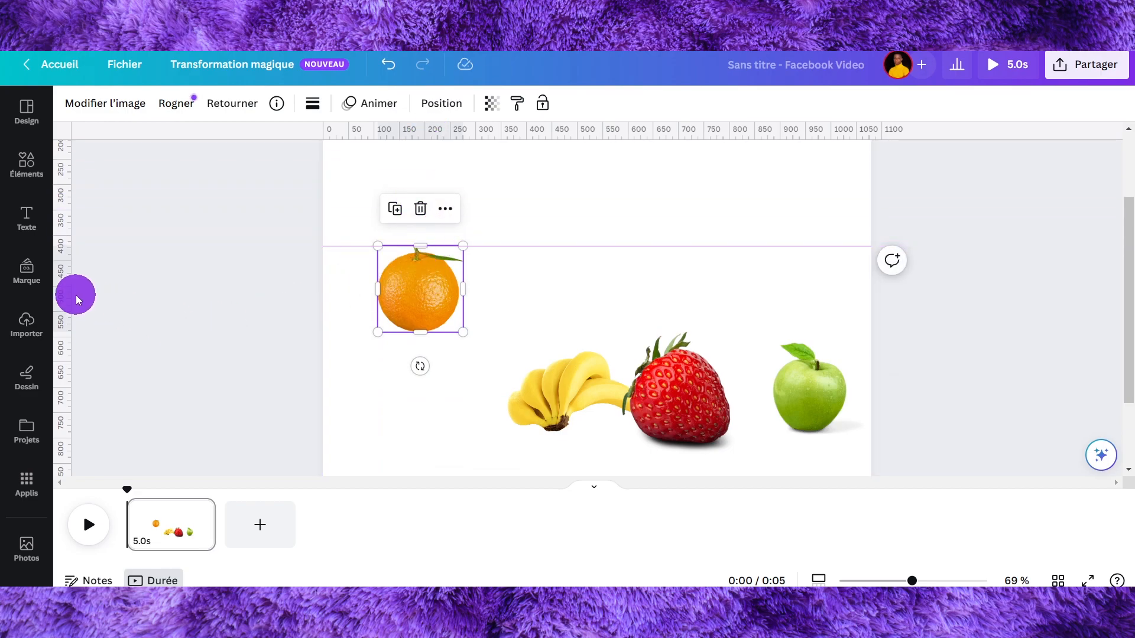
left_click_drag(400, 139, 443, 332)
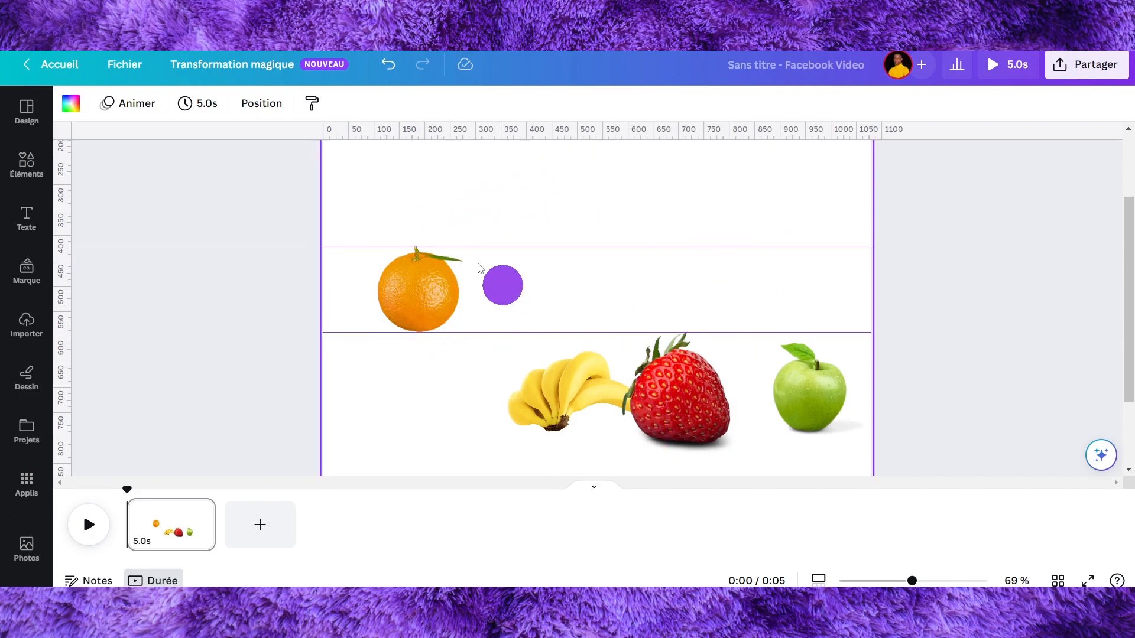
Open the display settings to check the option for showing rulers and guides.
left_click(118, 69)
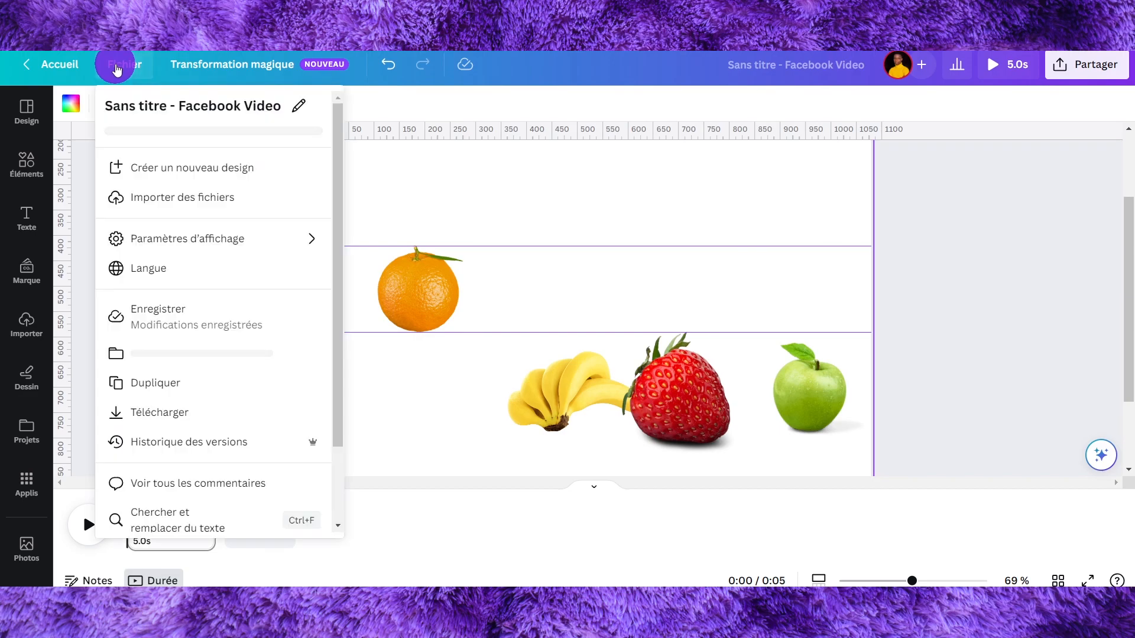
left_click(159, 253)
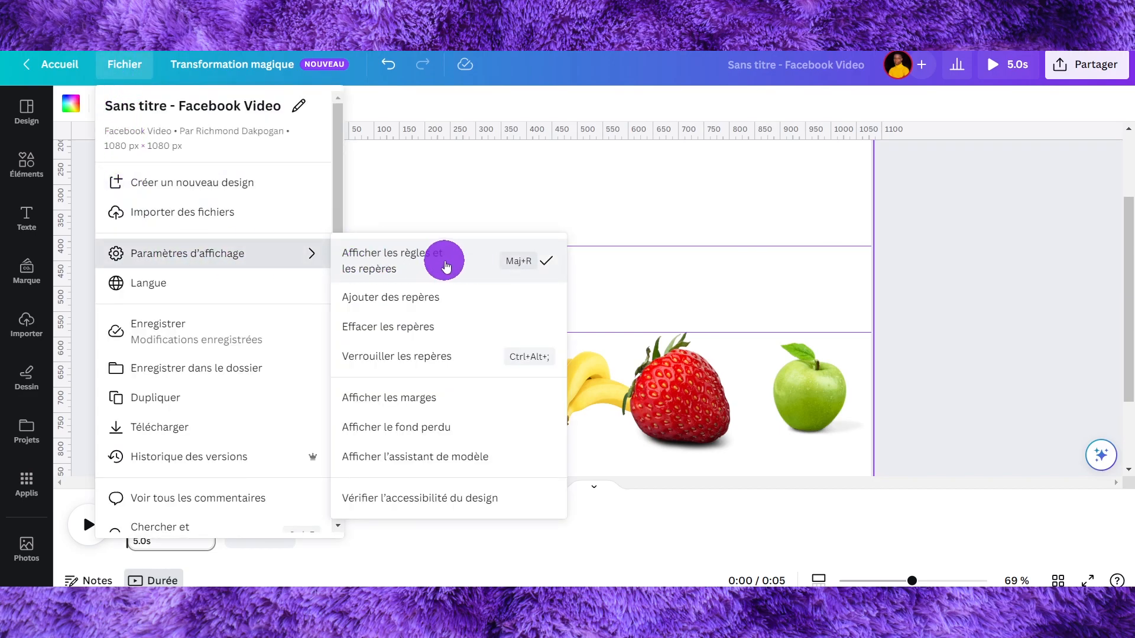
left_click(1017, 232)
Move the bananas between the two guides next to the orange, trim their empty margins and enlarge them slightly.
left_click_drag(539, 380, 523, 295)
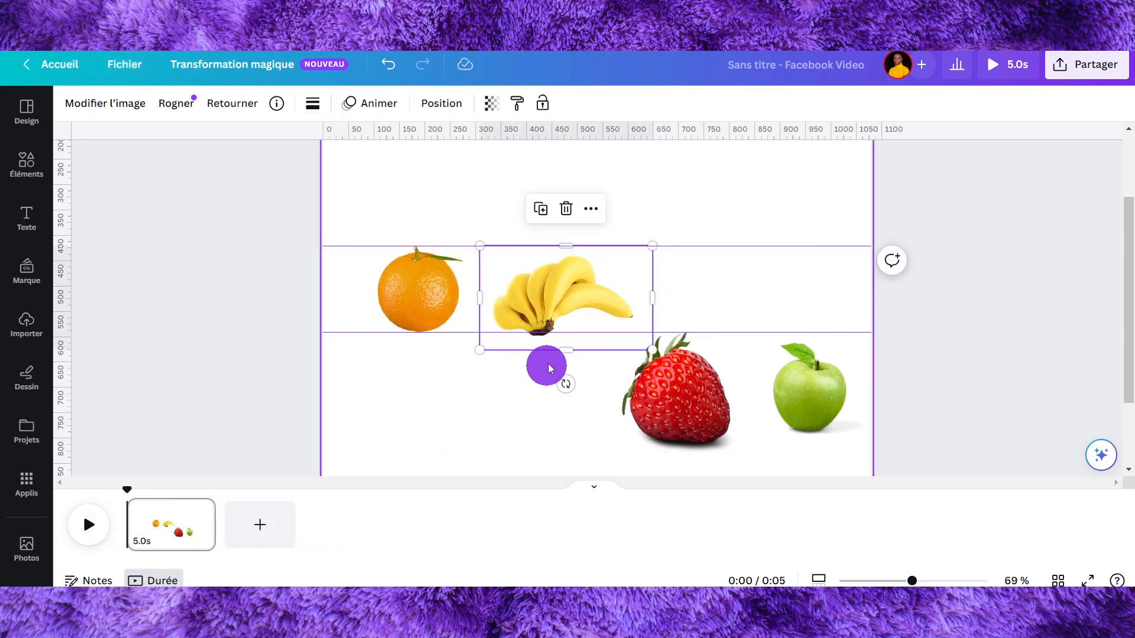
left_click_drag(555, 341, 569, 341)
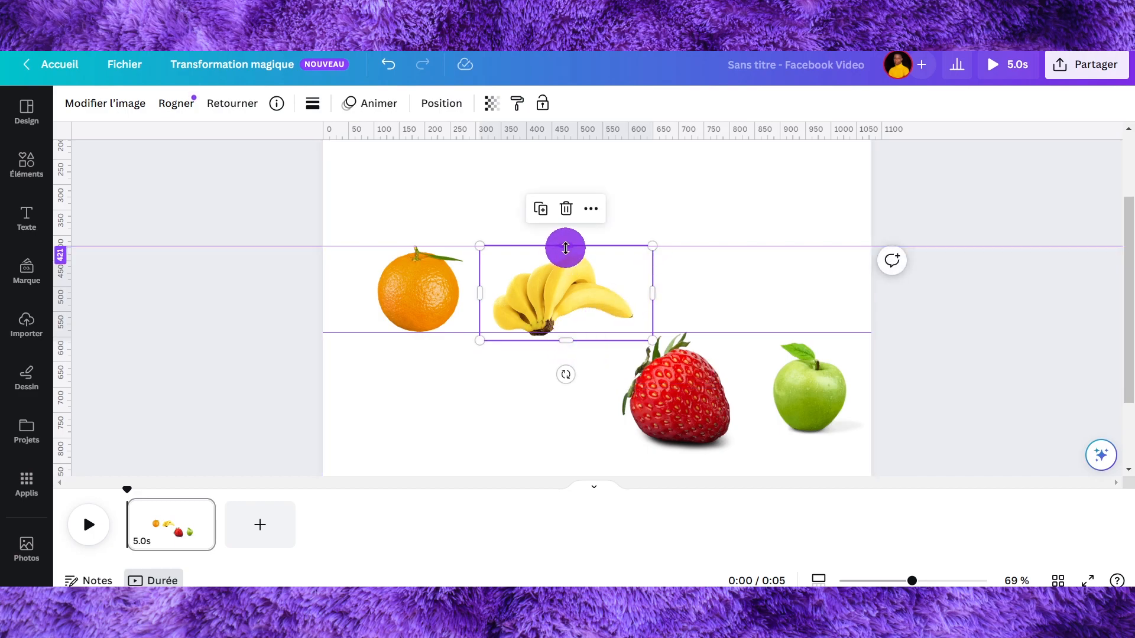
left_click_drag(565, 248, 562, 256)
left_click_drag(652, 247, 673, 252)
Move the strawberry and the apple up between the guides in line with the bananas and adjust their sizes.
left_click(742, 311)
left_click_drag(676, 403, 706, 290)
left_click_drag(763, 218, 748, 239)
left_click(823, 408)
left_click_drag(822, 408, 835, 306)
left_click_drag(887, 233, 900, 223)
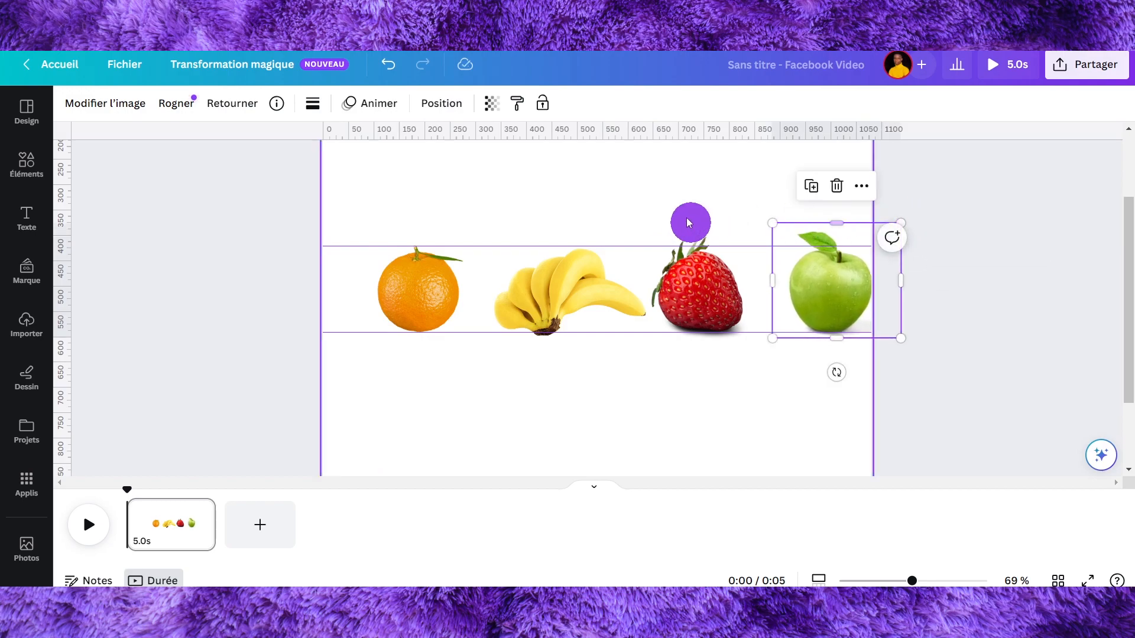
left_click(992, 285)
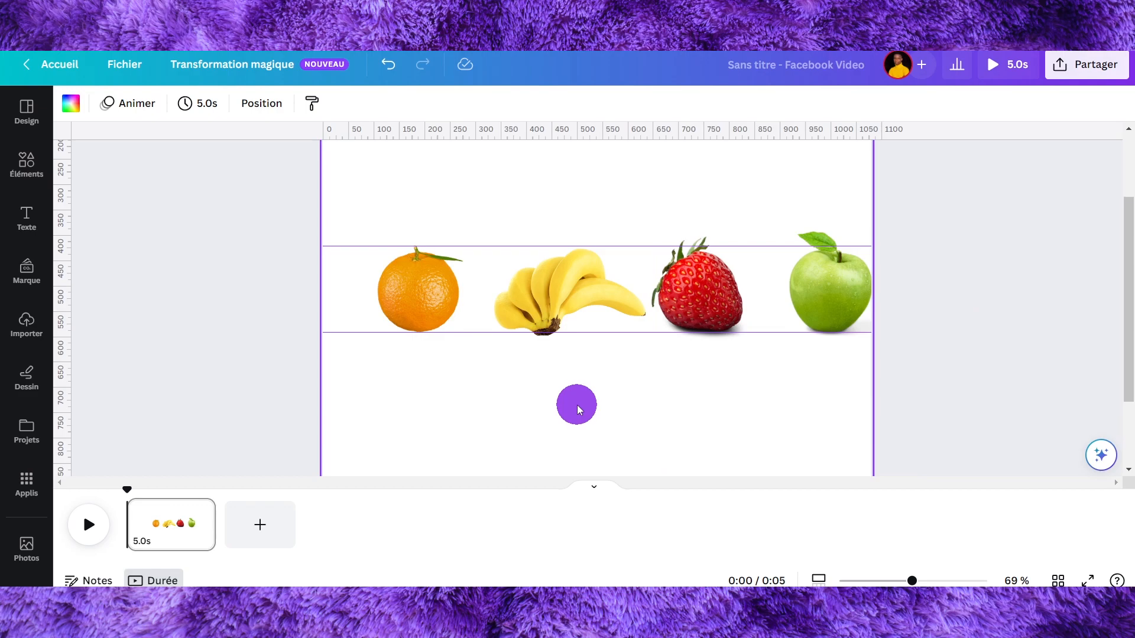
Scale all four fruits down together, space them out along the lower guide and enlarge the orange slightly.
left_click_drag(363, 193, 1113, 392)
left_click_drag(904, 225, 541, 308)
left_click(444, 216)
left_click_drag(808, 285, 636, 327)
left_click_drag(647, 311, 698, 309)
left_click_drag(782, 297, 855, 298)
left_click(1071, 269)
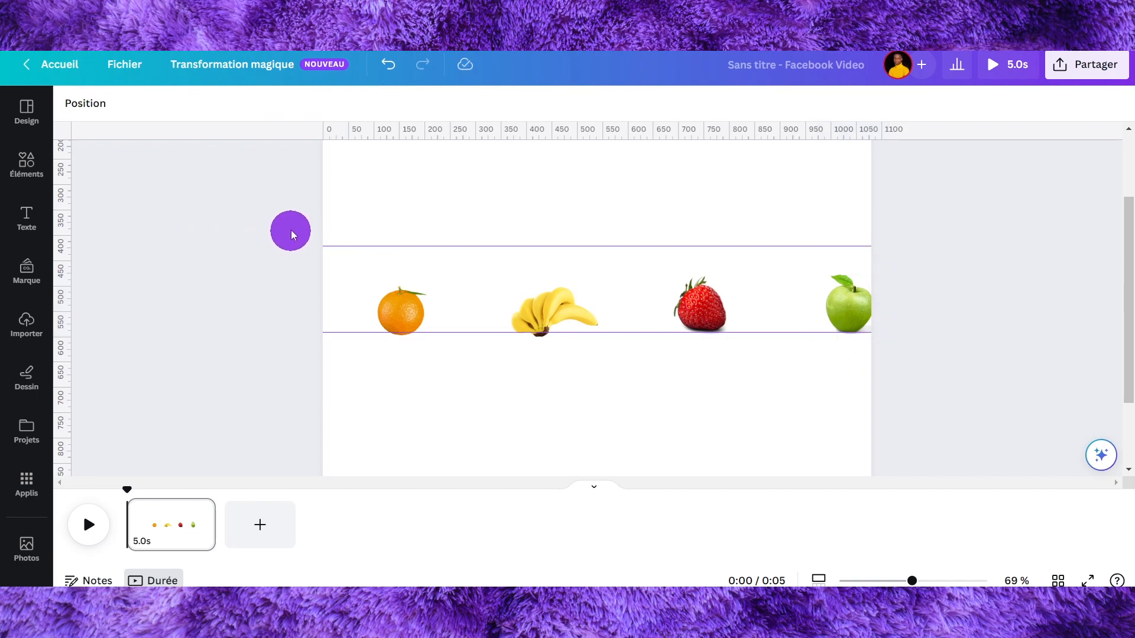
left_click_drag(597, 313, 430, 282)
Raise the orange slightly, group all four fruits and rest the group on the lower guide.
left_click_drag(246, 258, 912, 339)
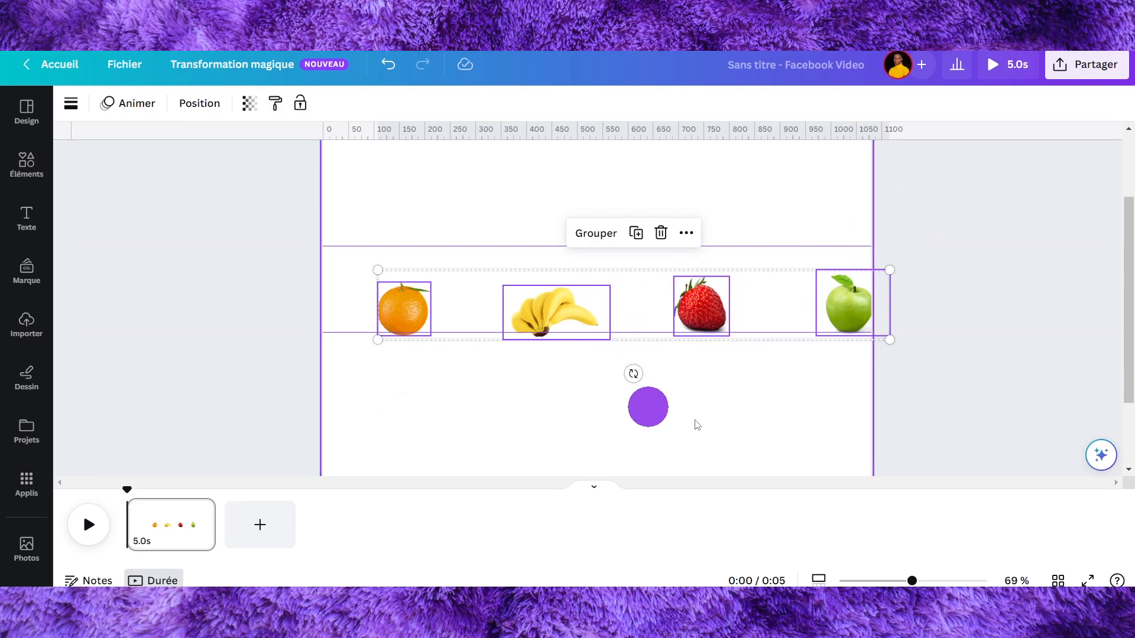
left_click(466, 395)
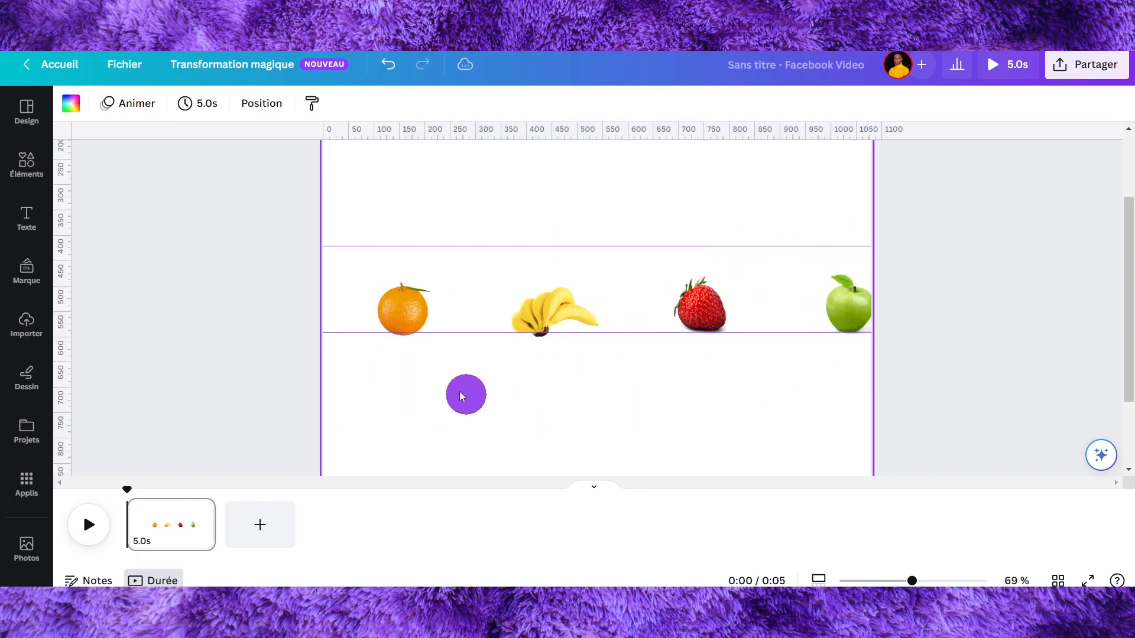
left_click(397, 309)
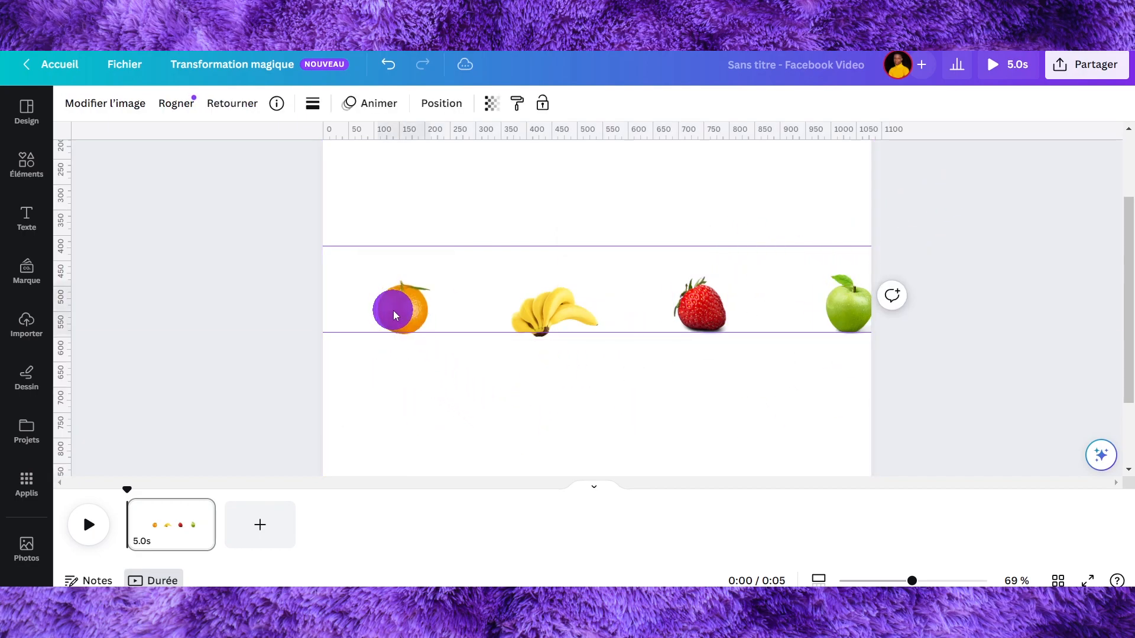
left_click_drag(338, 290, 886, 328)
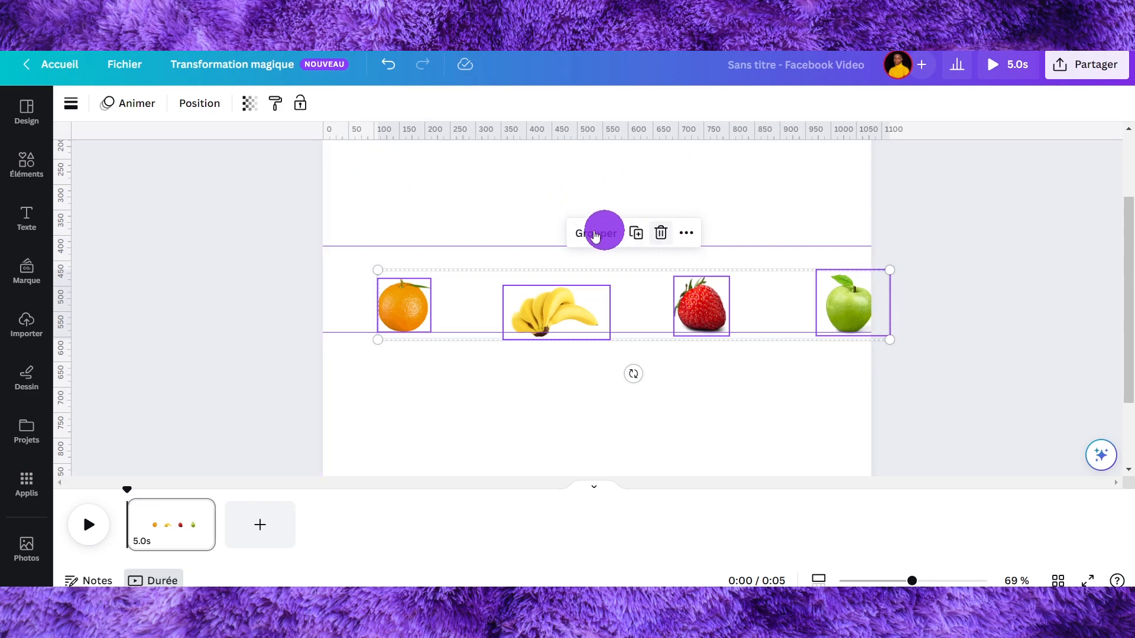
left_click(609, 234)
left_click_drag(683, 300, 719, 316)
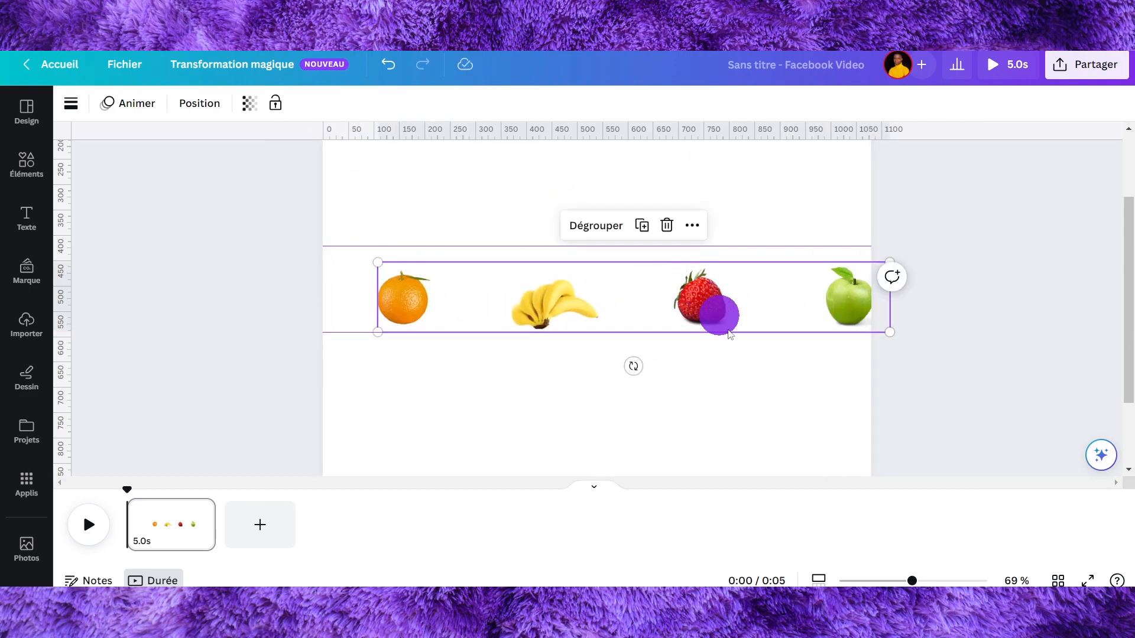
Enlarge and reposition the fruit group so only the orange shows, large and centred on the page.
left_click_drag(903, 568, 869, 581)
left_click_drag(689, 290, 1029, 175)
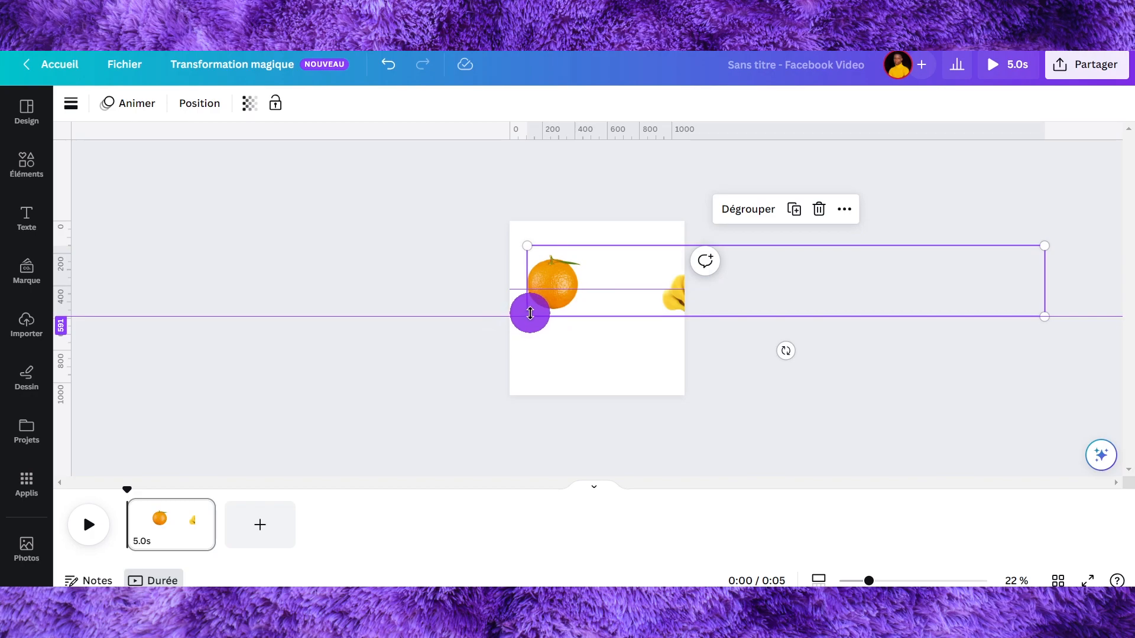
left_click_drag(529, 317, 759, 292)
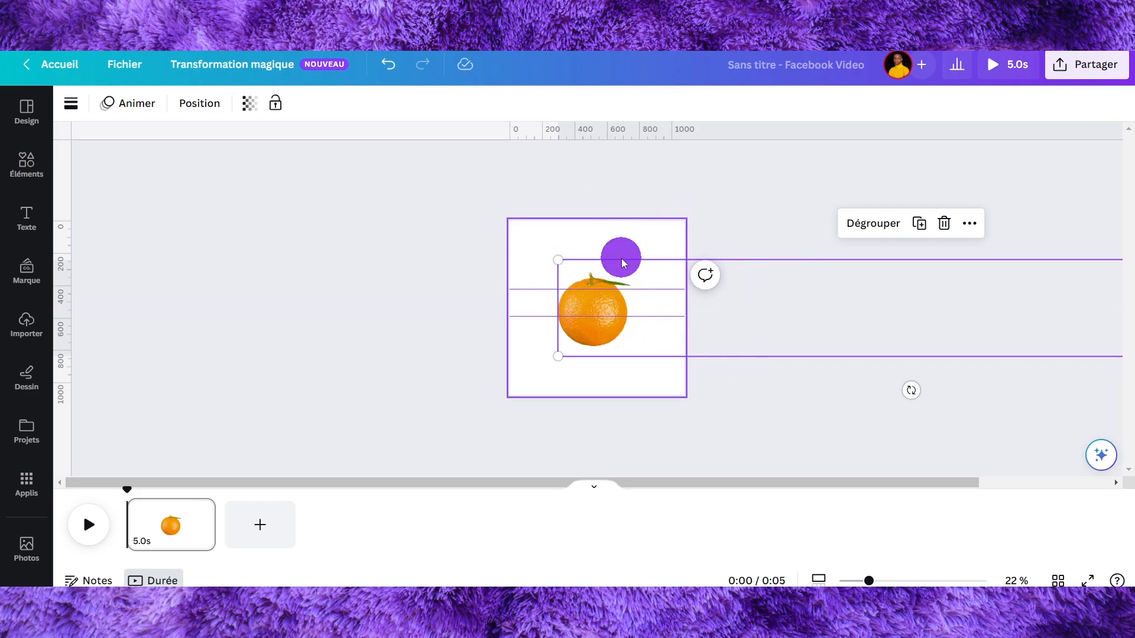
mouse_move(610, 263)
left_mouse_down()
mouse_move(535, 251)
mouse_move(593, 266)
left_mouse_up()
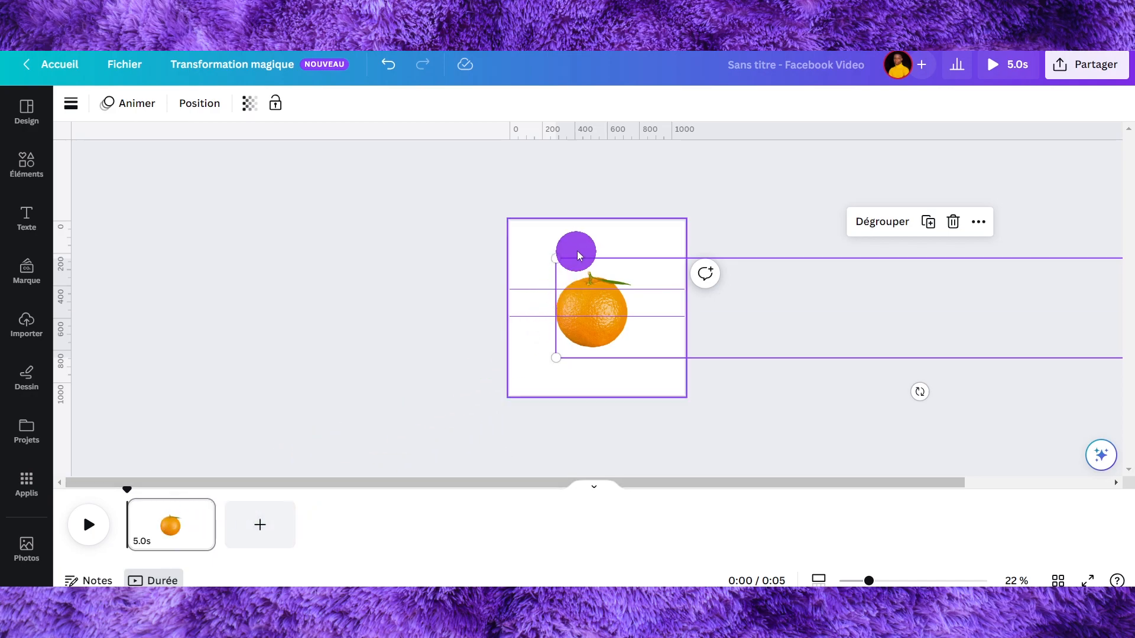
Set the page background to the light orange from the orange photo's colours.
left_click(650, 231)
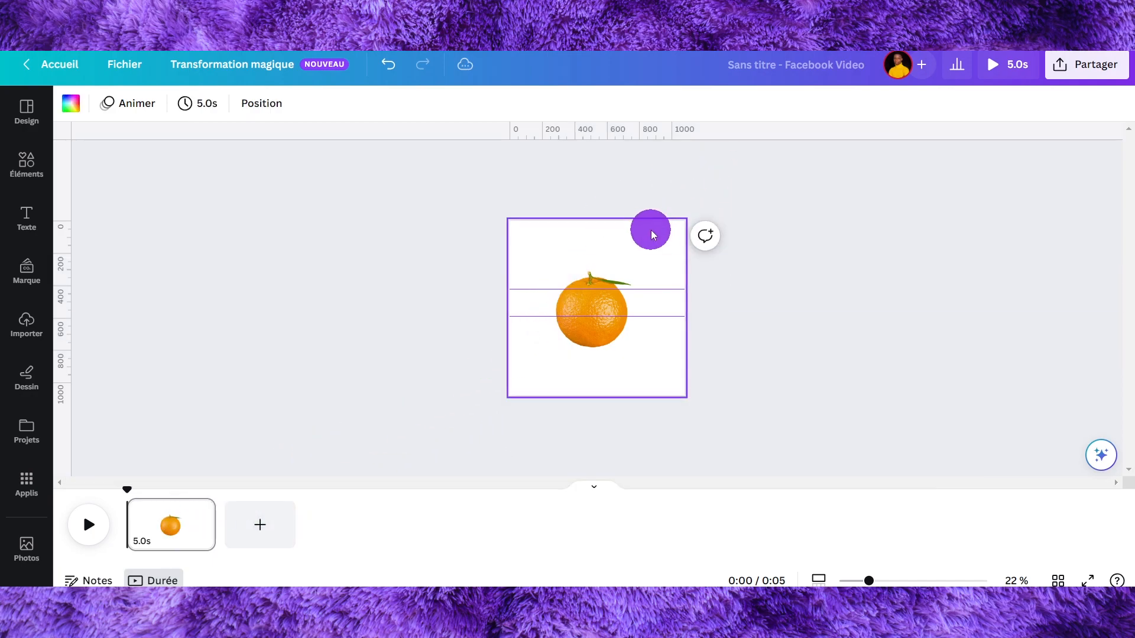
left_click(71, 107)
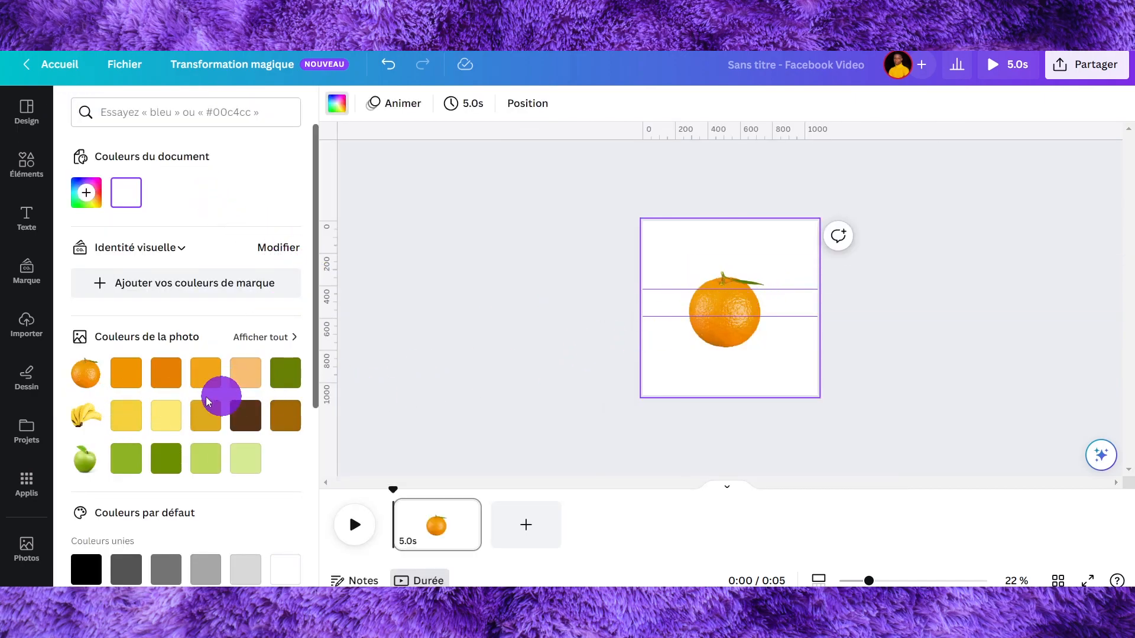
left_click(200, 385)
left_click(249, 378)
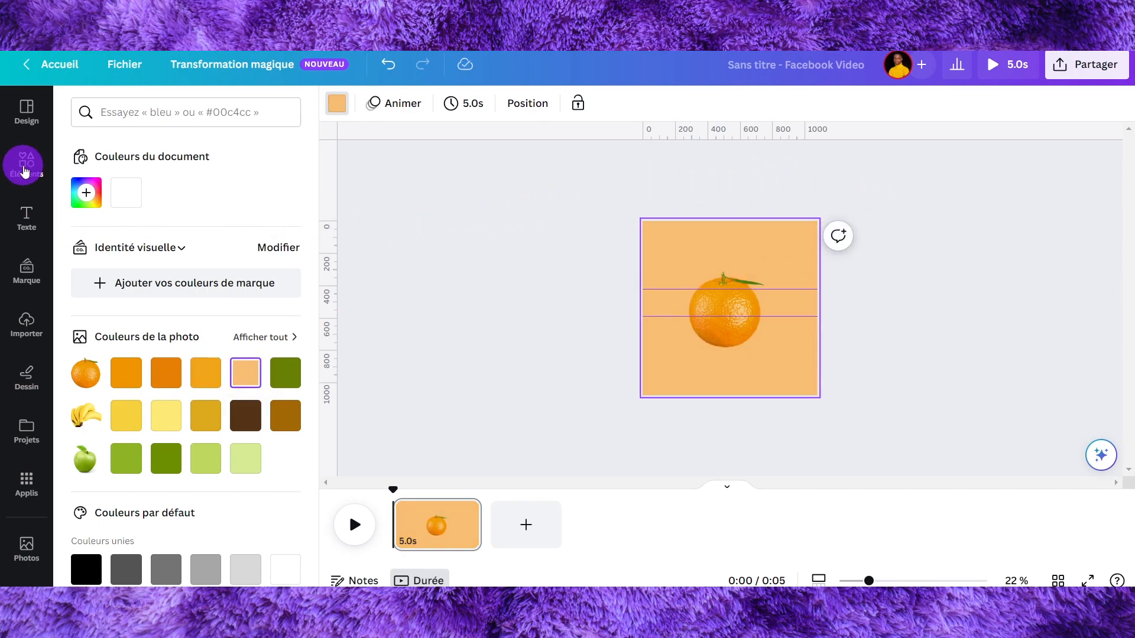
Switch to the Fruit Defilement Video design and check the background of its strawberry page.
left_click(24, 164)
left_click(170, 112)
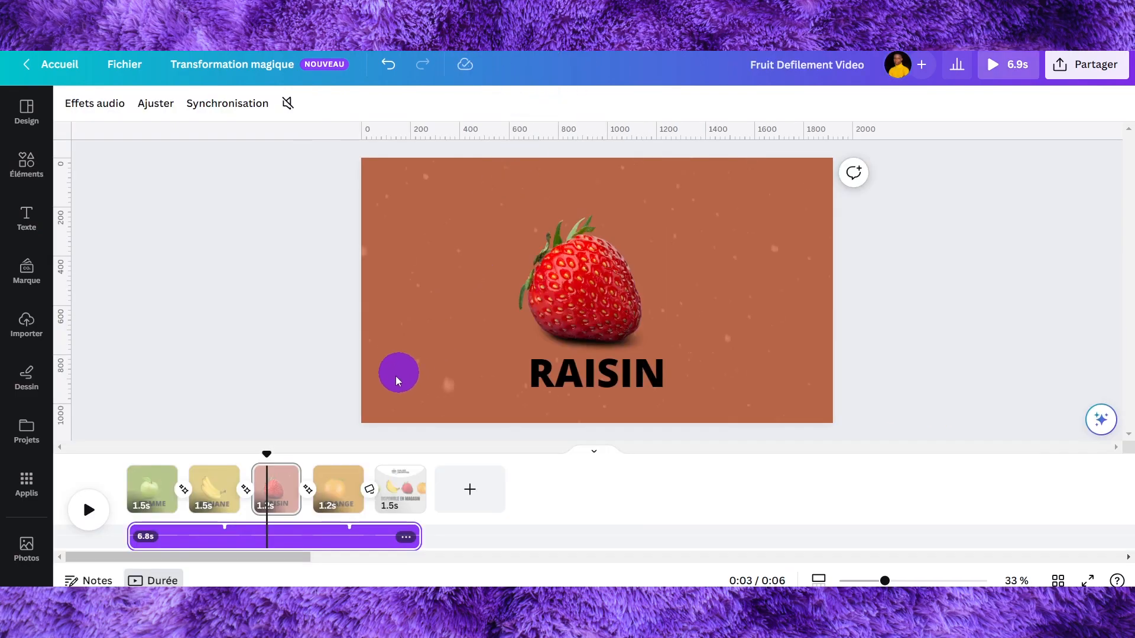
left_click_drag(269, 456, 277, 458)
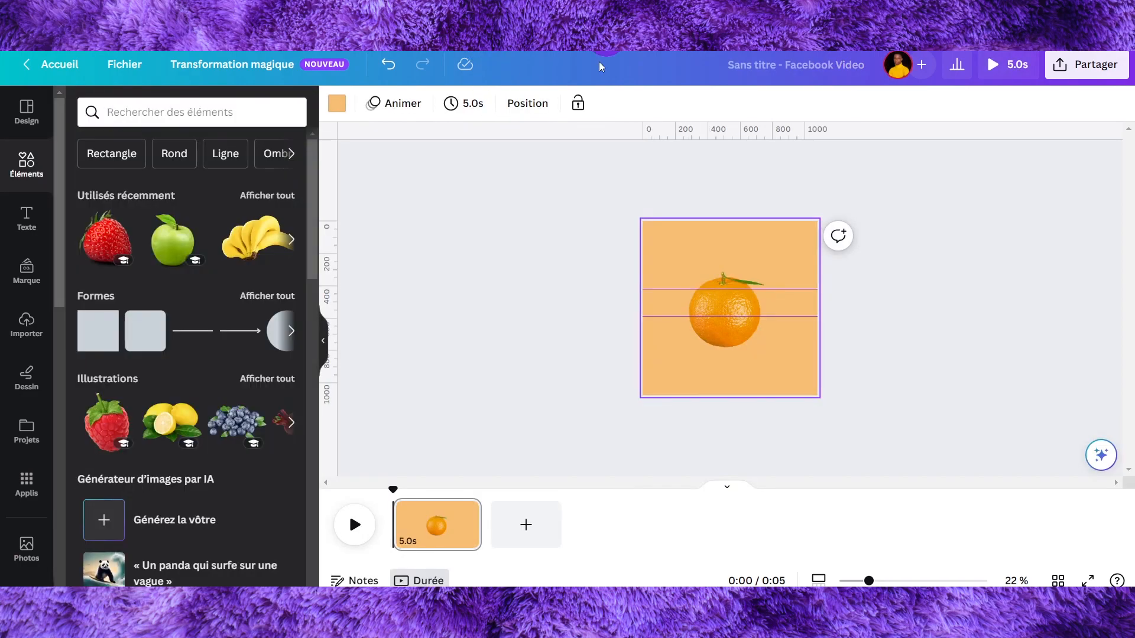
Search the video elements for "background" and fill the page with the dark 1:04 particle video.
left_click(161, 113)
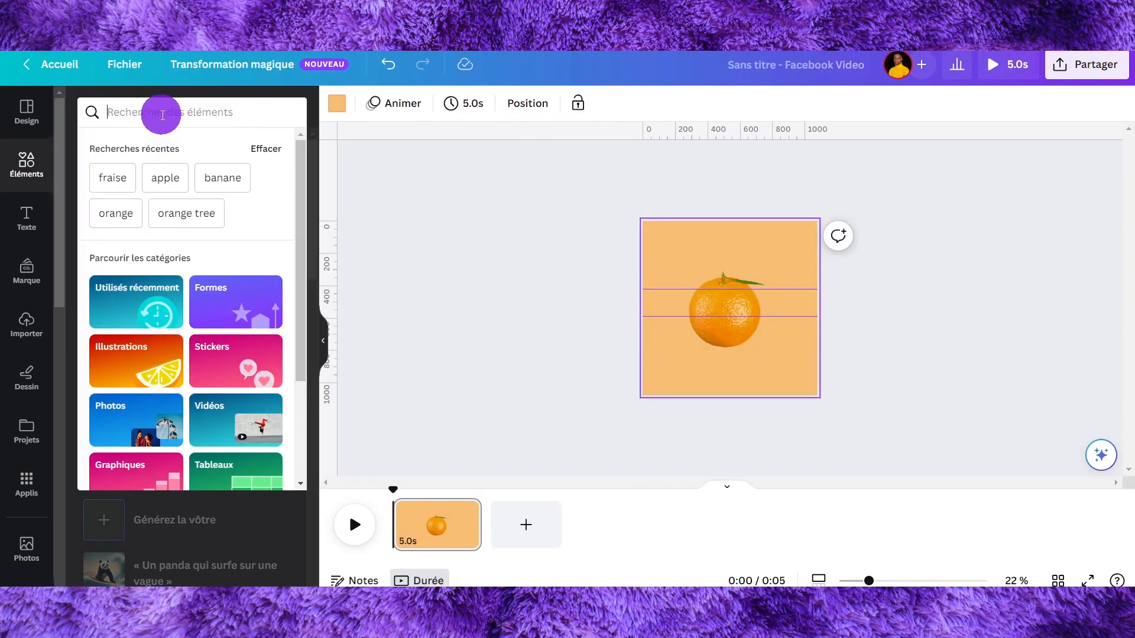
type("background")
key("Return")
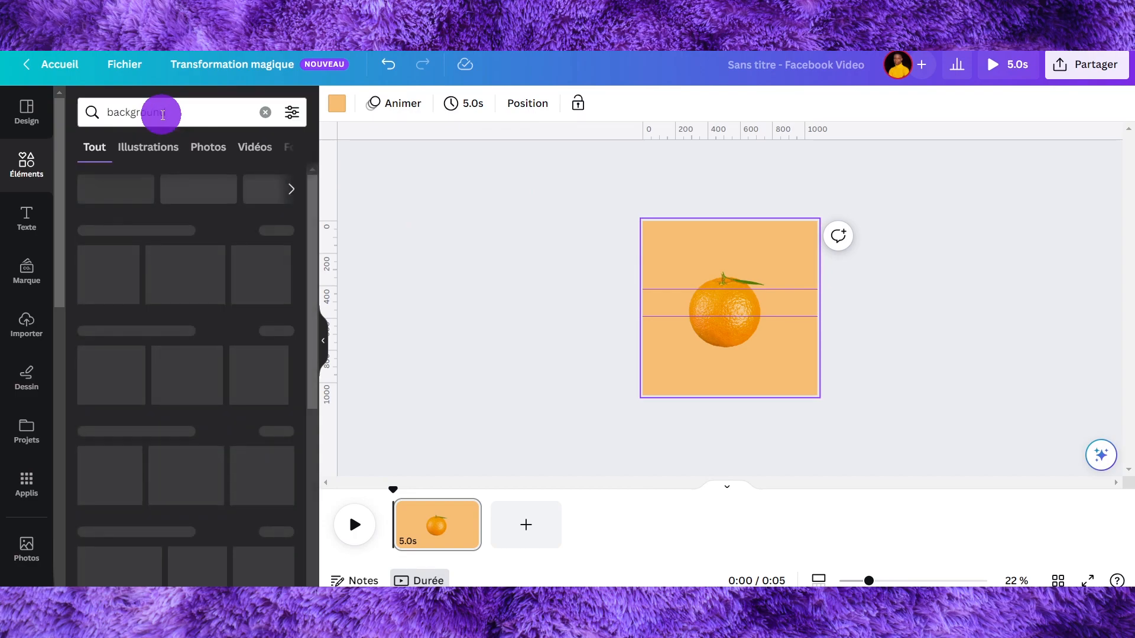
left_click(241, 149)
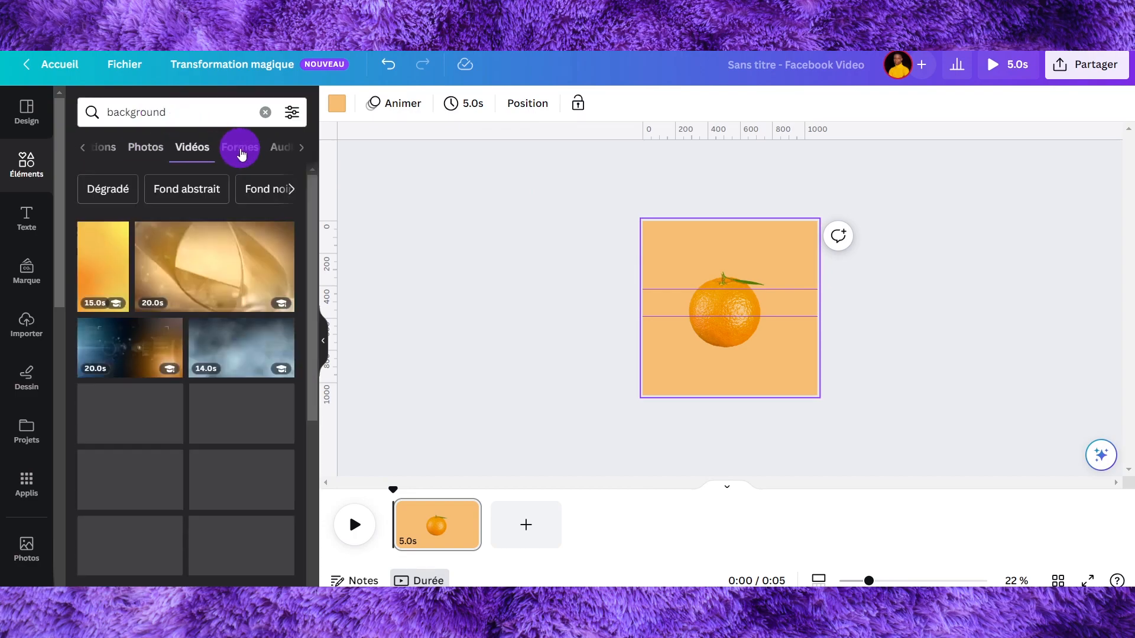
scroll(227, 477, "down", 4)
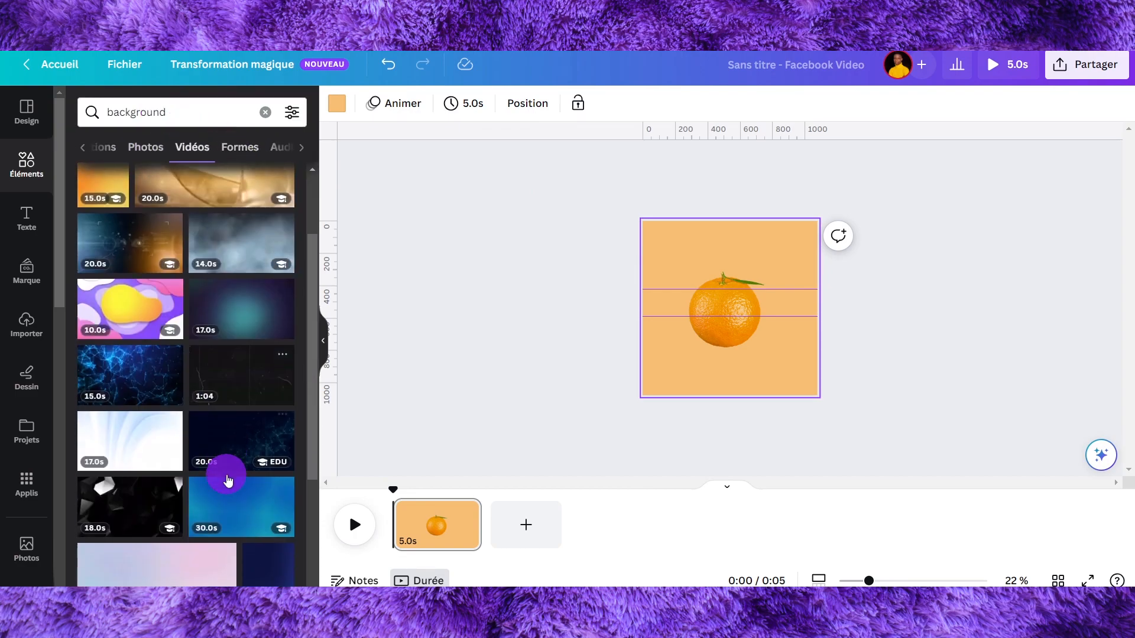
left_click_drag(239, 263, 689, 231)
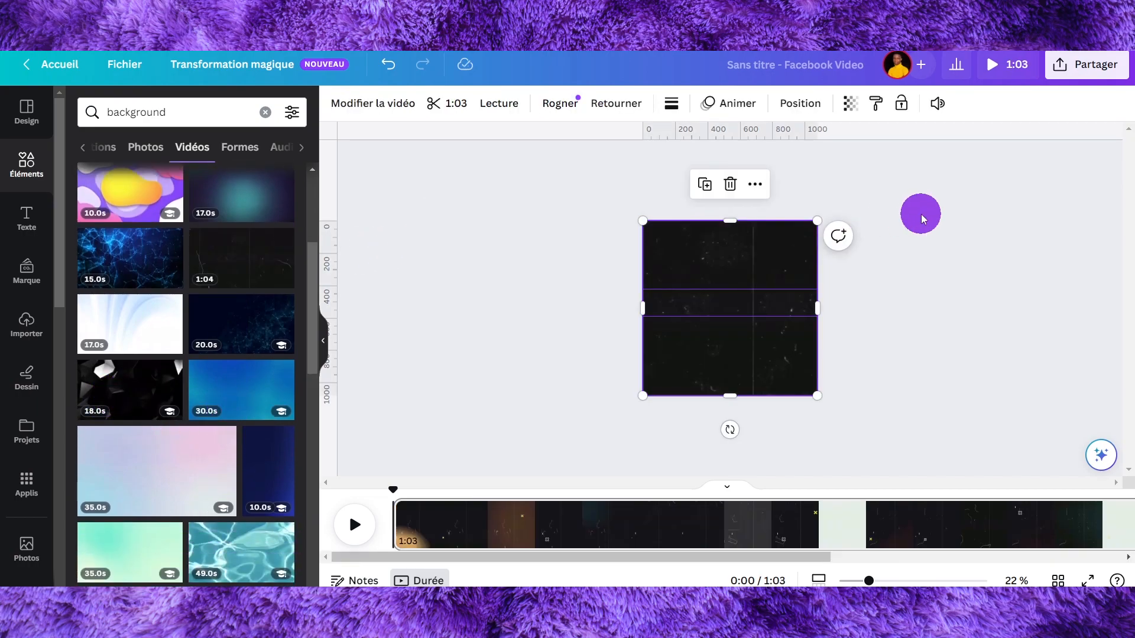
Send the particle video to the very back behind the fruits and set its transparency to 20.
left_click(801, 103)
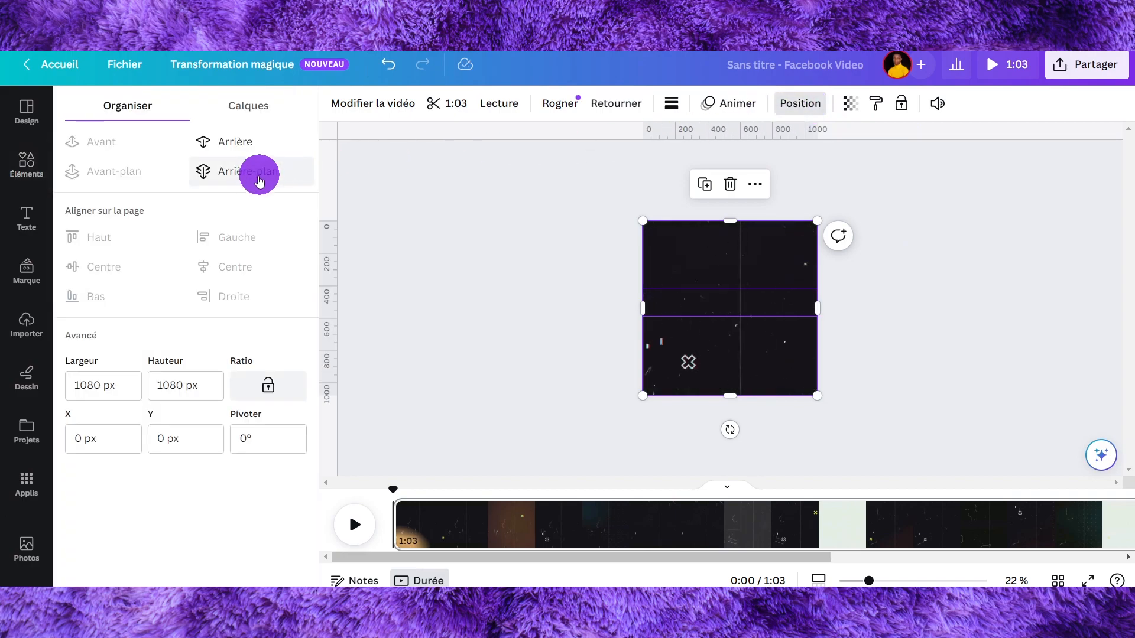
left_click(261, 175)
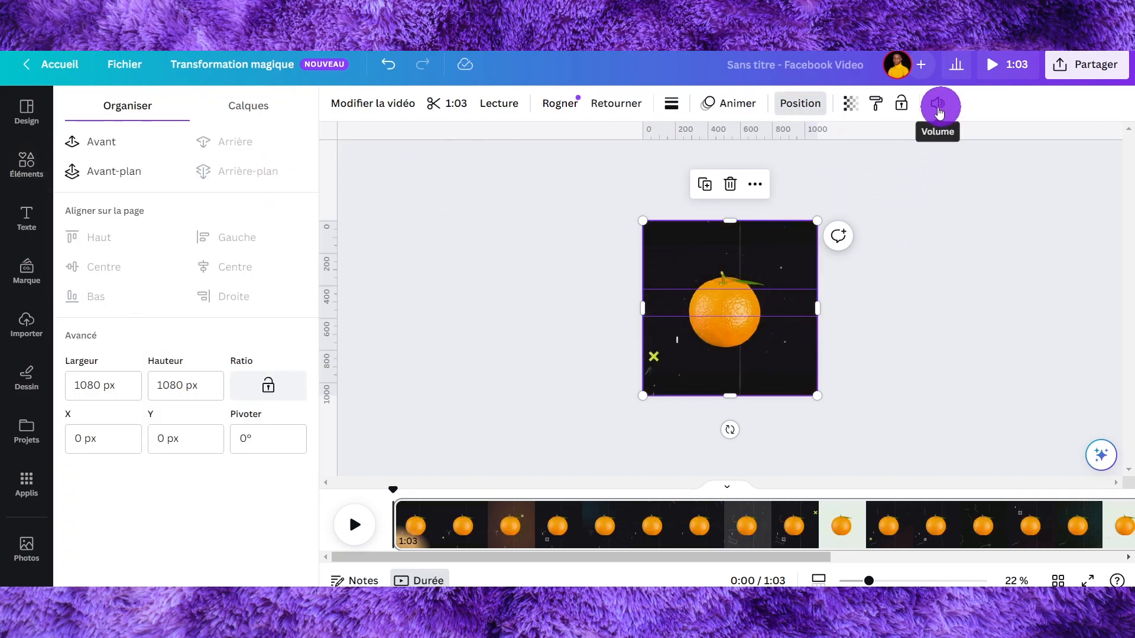
left_click(850, 103)
left_click_drag(854, 159, 736, 169)
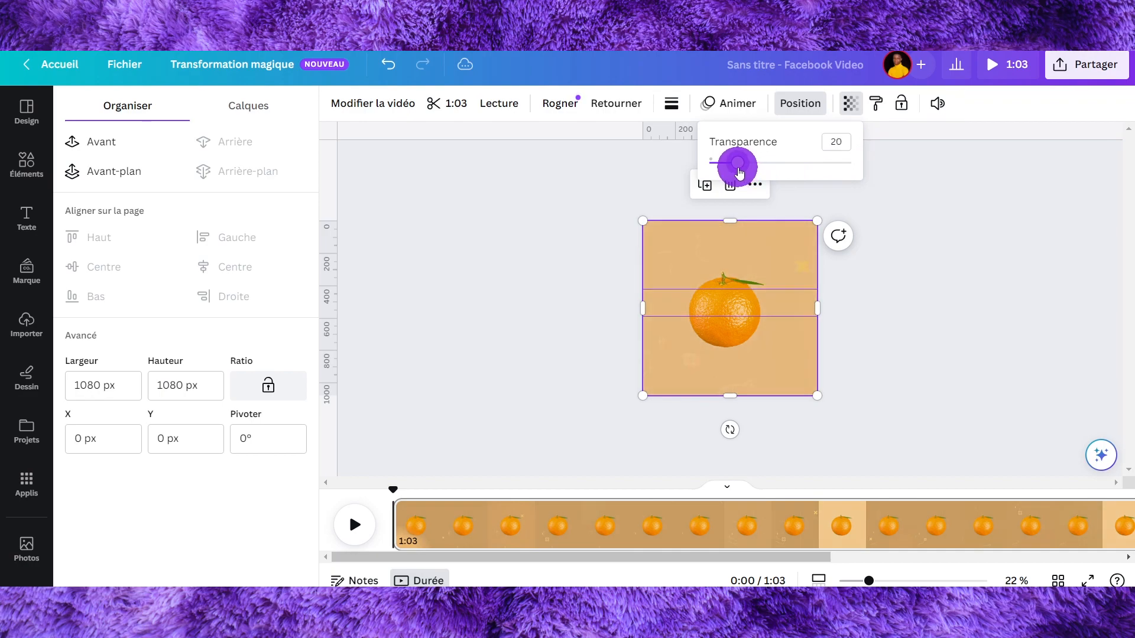
left_click(955, 285)
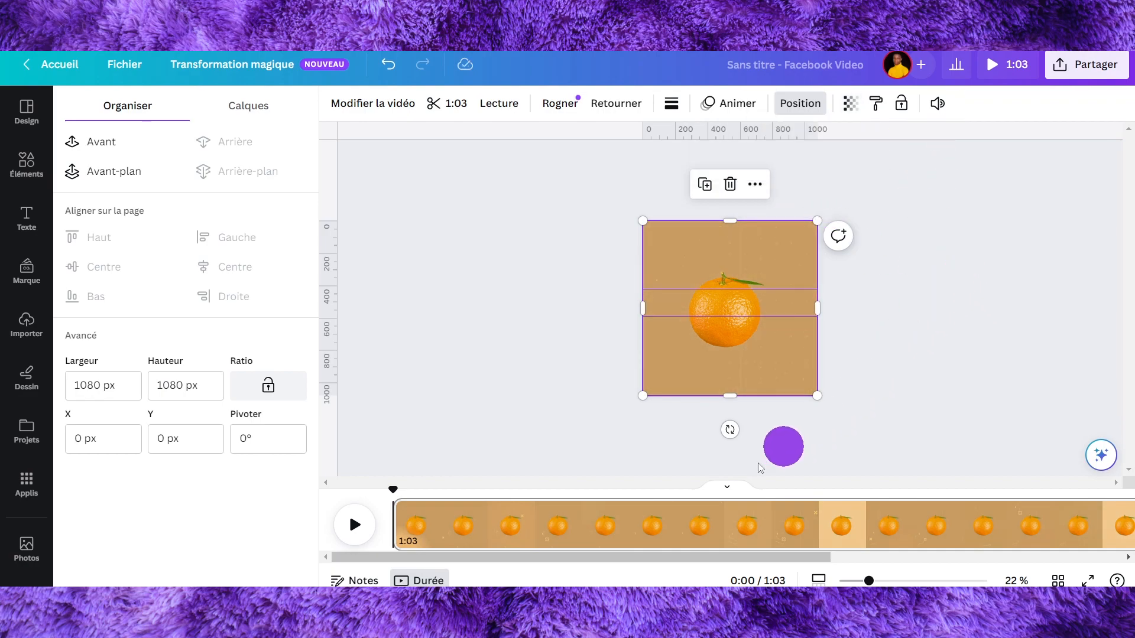
Trim the orange page from its end to a duration of 3.8 seconds.
left_click_drag(451, 556, 822, 555)
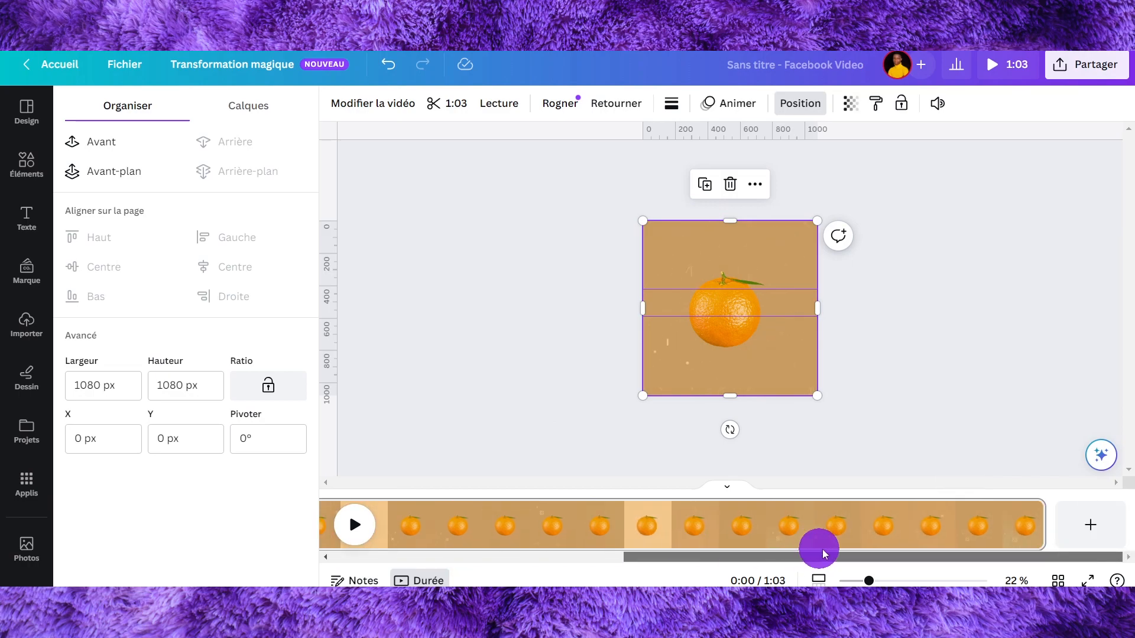
left_click_drag(1035, 513, 455, 527)
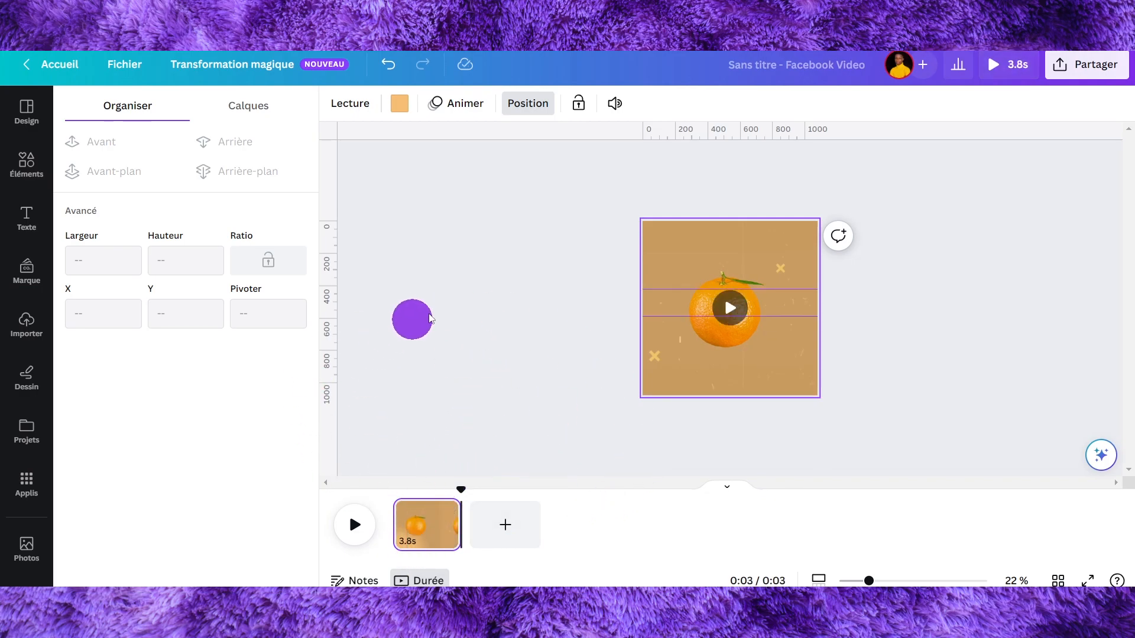
mouse_move(461, 490)
left_mouse_down()
mouse_move(400, 493)
mouse_move(451, 504)
left_mouse_up()
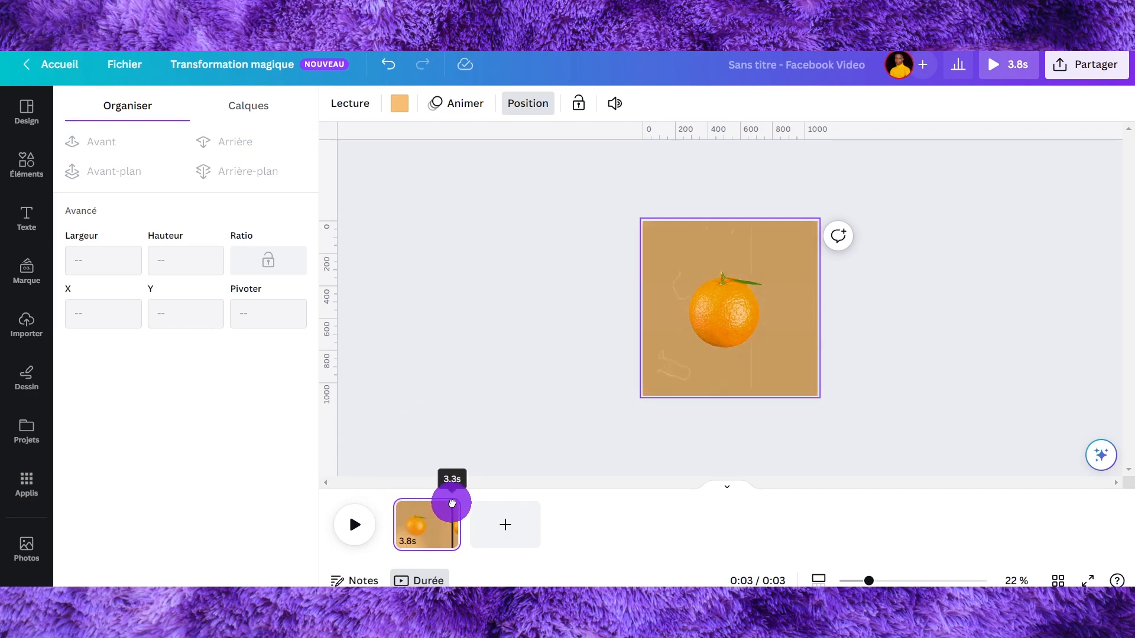
Set the orange page's background to #f0a417 from the orange photo's colours and duplicate the page.
left_click(400, 104)
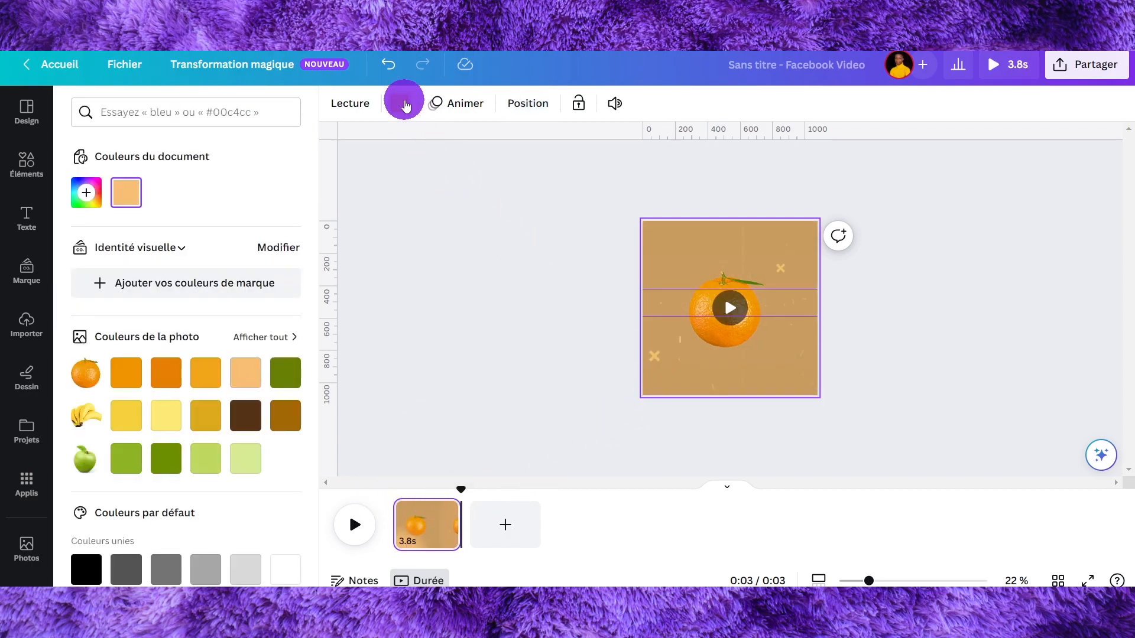
left_click(174, 376)
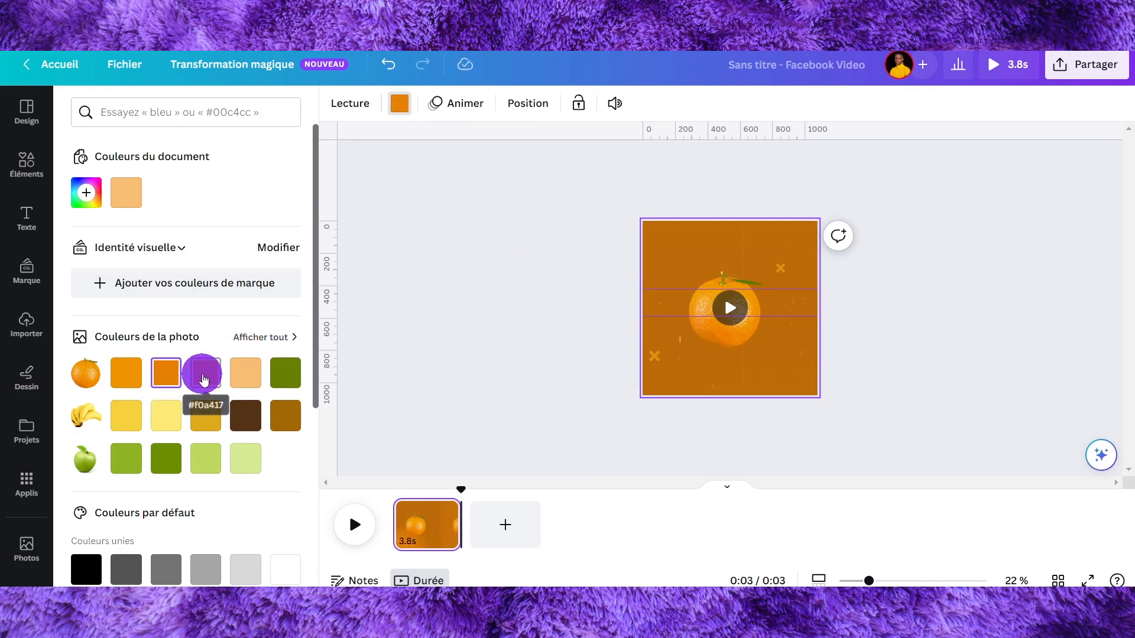
left_click(202, 373)
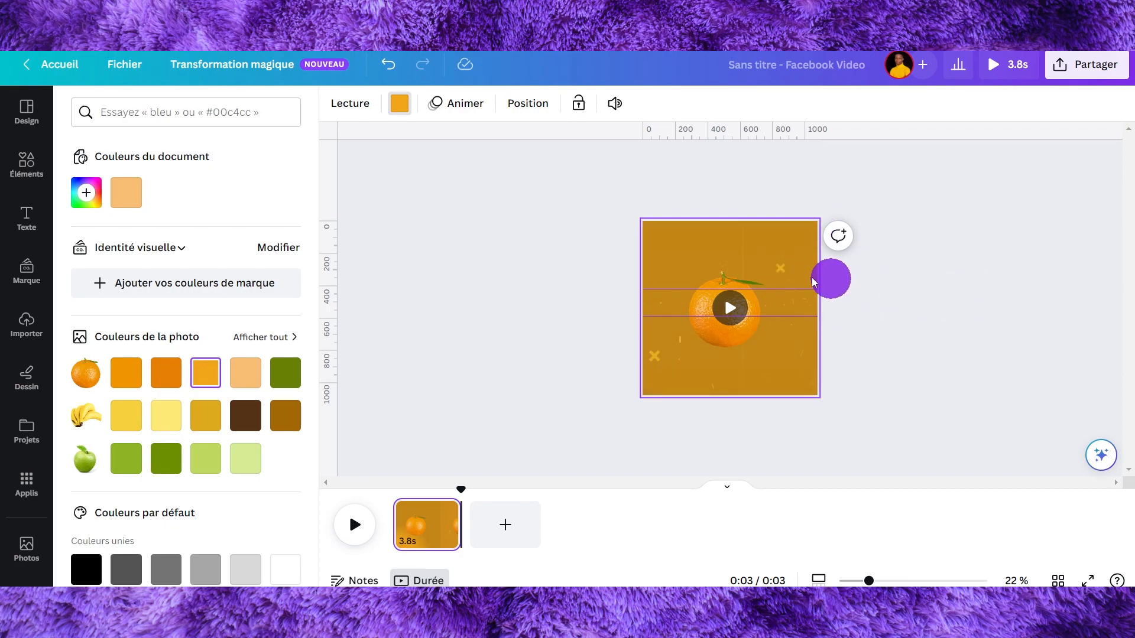
left_click(429, 520)
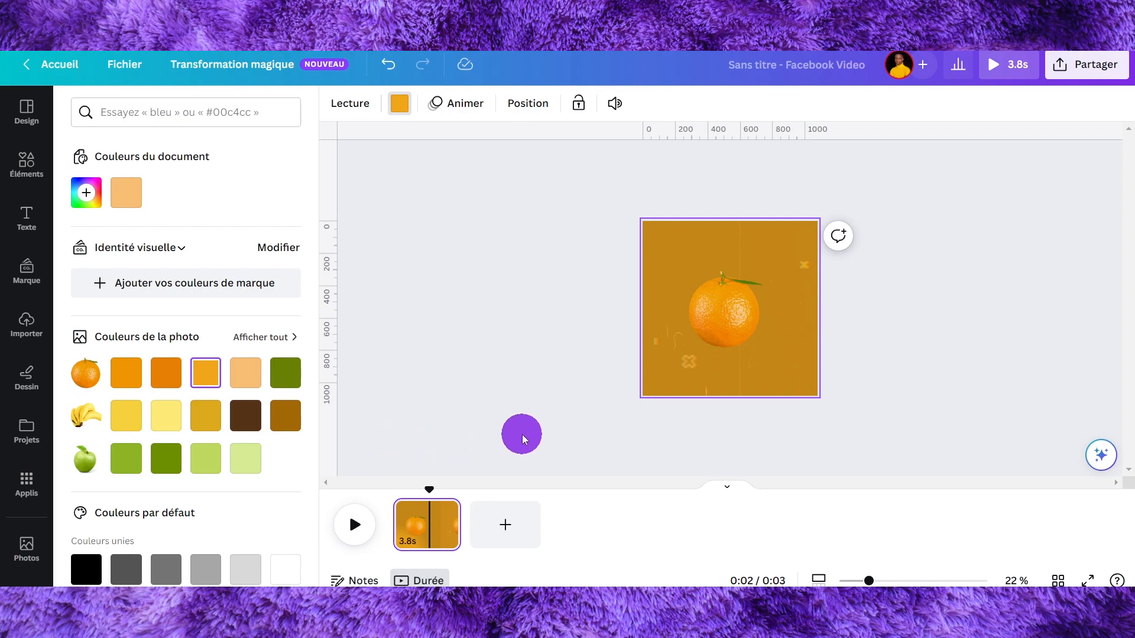
key("ctrl+d")
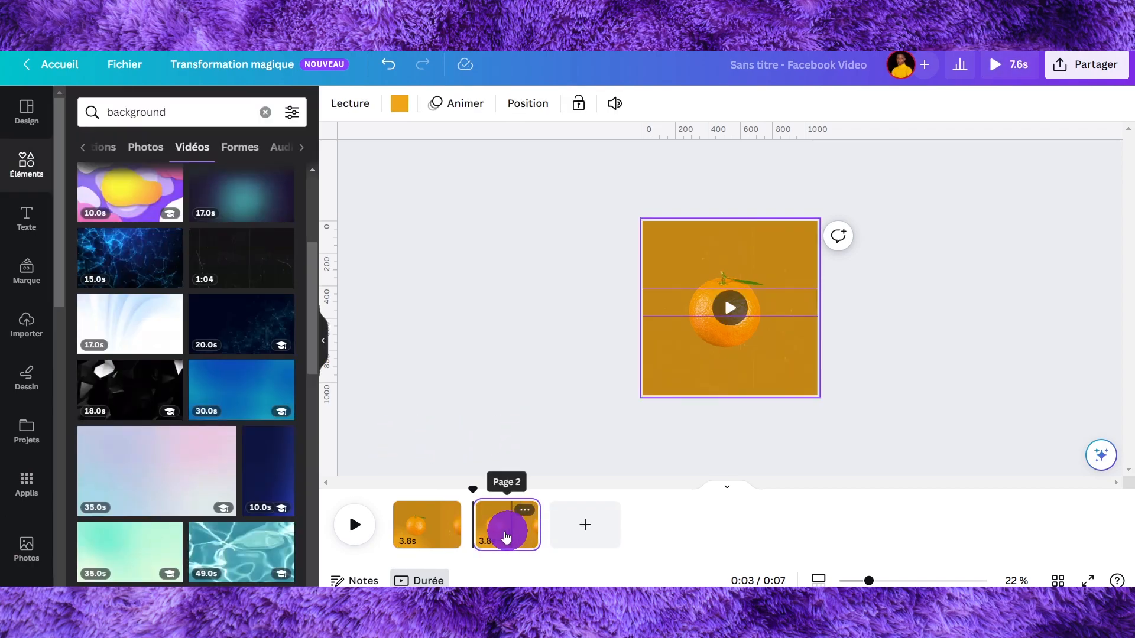
Replace the horizontal guides with ones at the fruit group's upper and lower edges and add a vertical guide through the page centre.
left_click_drag(745, 271, 700, 222)
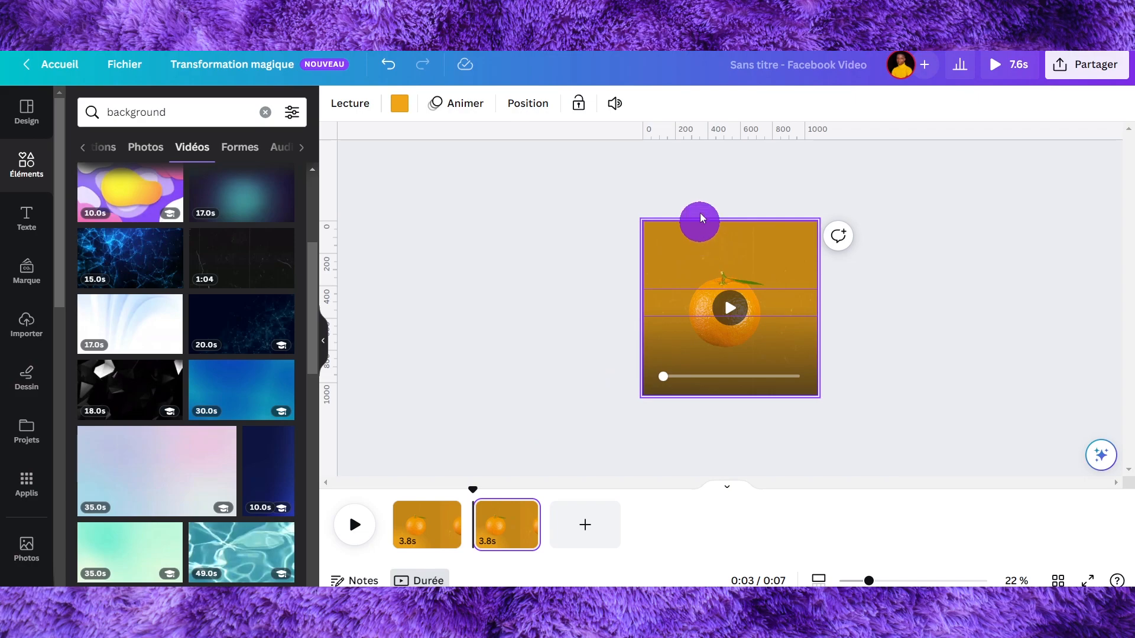
left_click_drag(701, 157, 673, 404)
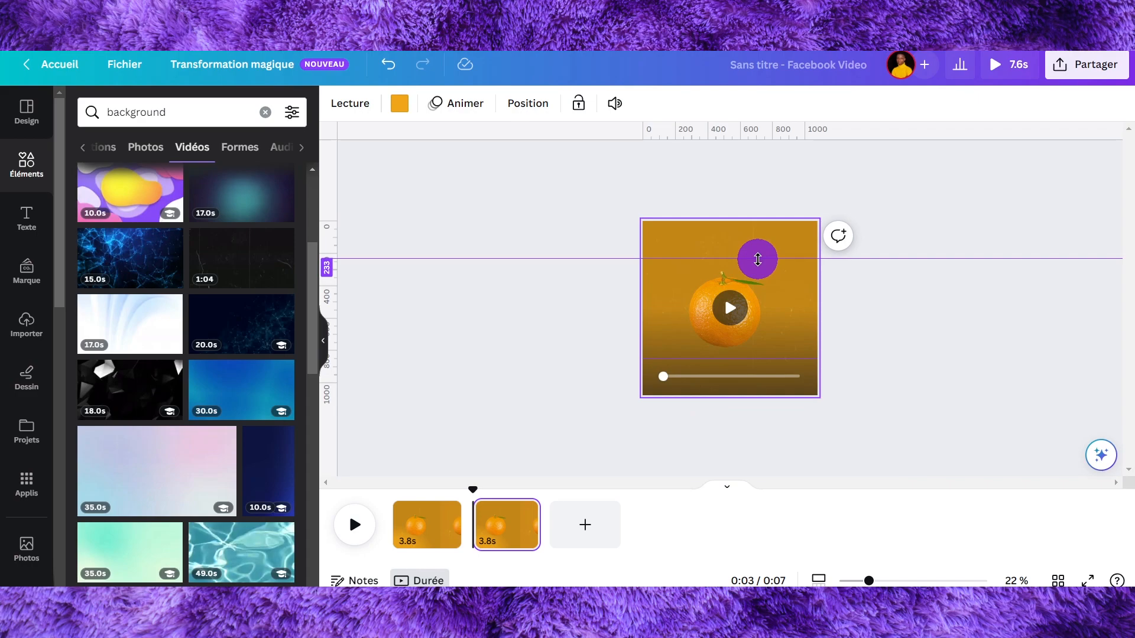
left_click_drag(331, 222, 730, 243)
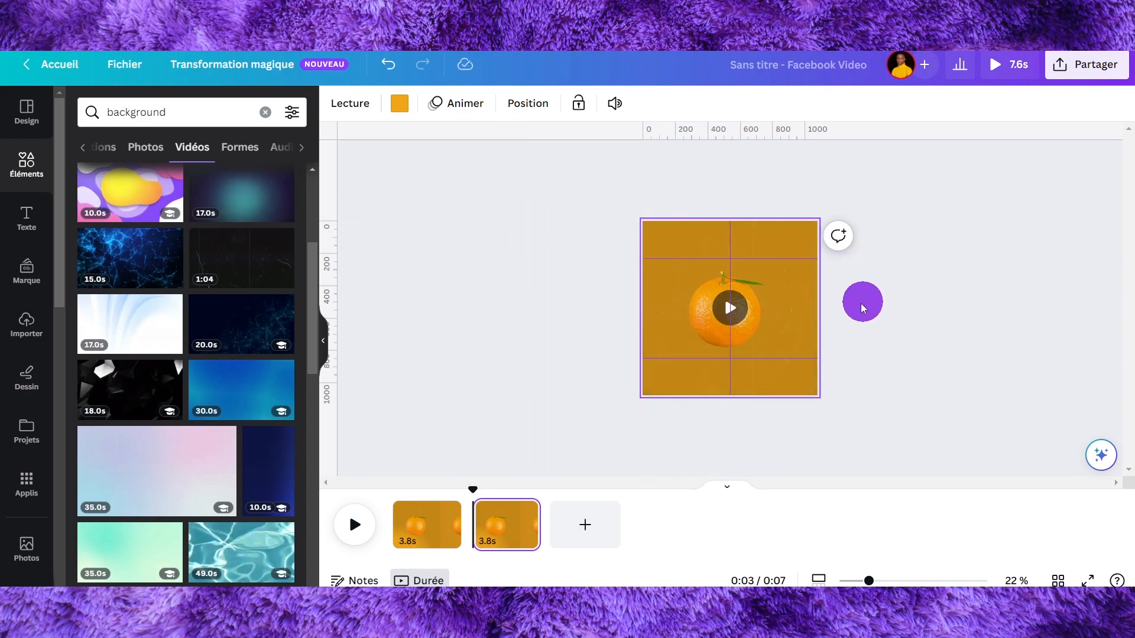
Slide page 2's fruit group sideways so the bananas show, and set the background to pale yellow from the banana photo's colours.
left_click_drag(801, 305, 603, 298)
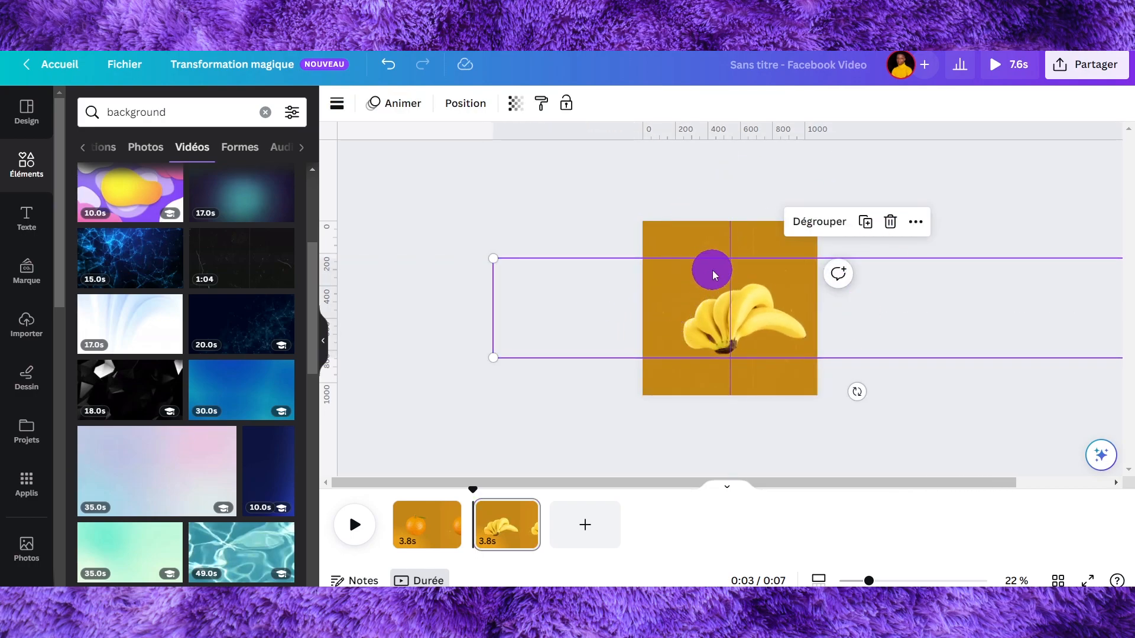
left_click(707, 385)
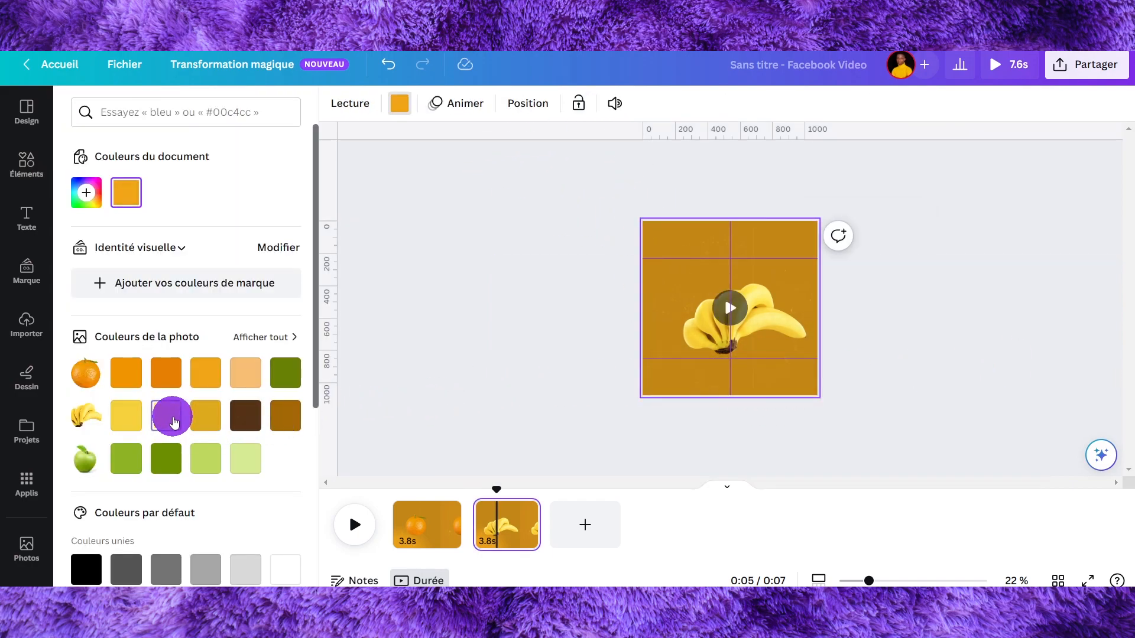
left_click(174, 422)
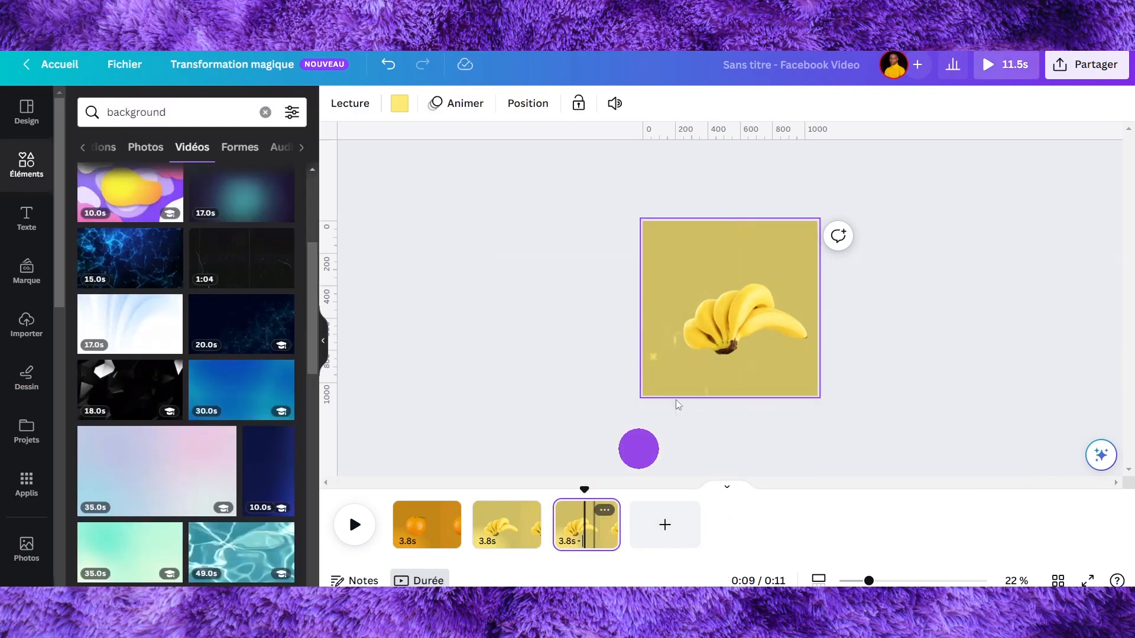
Centre the strawberry on page 3 by sliding the fruit group, and set the page background to the default coral red.
left_click(744, 279)
left_click_drag(778, 307, 558, 312)
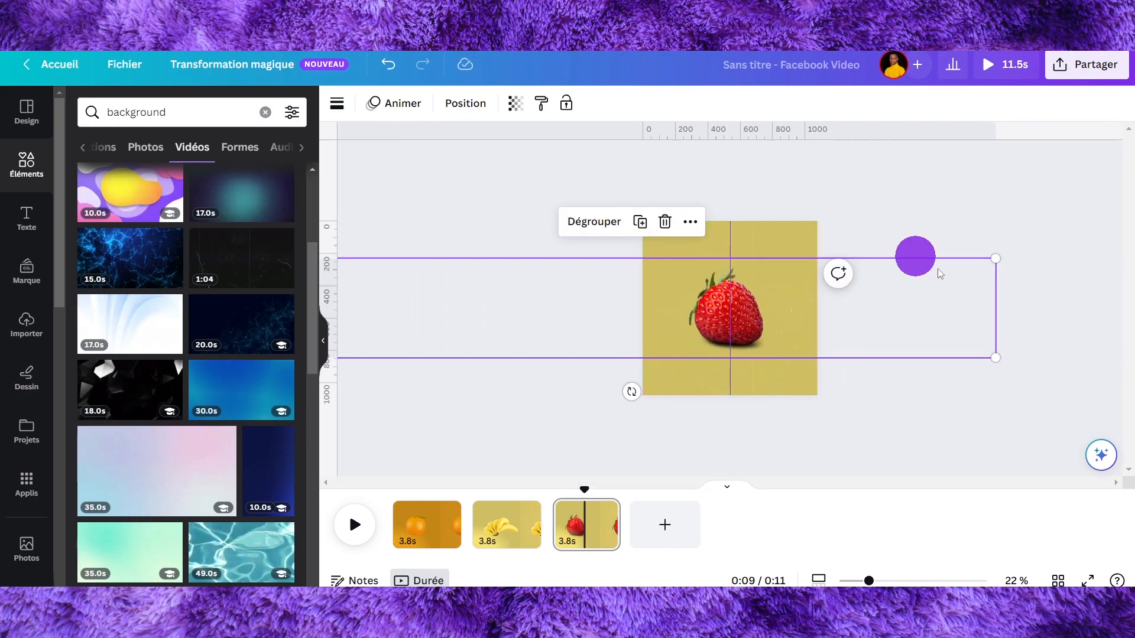
left_click(584, 517)
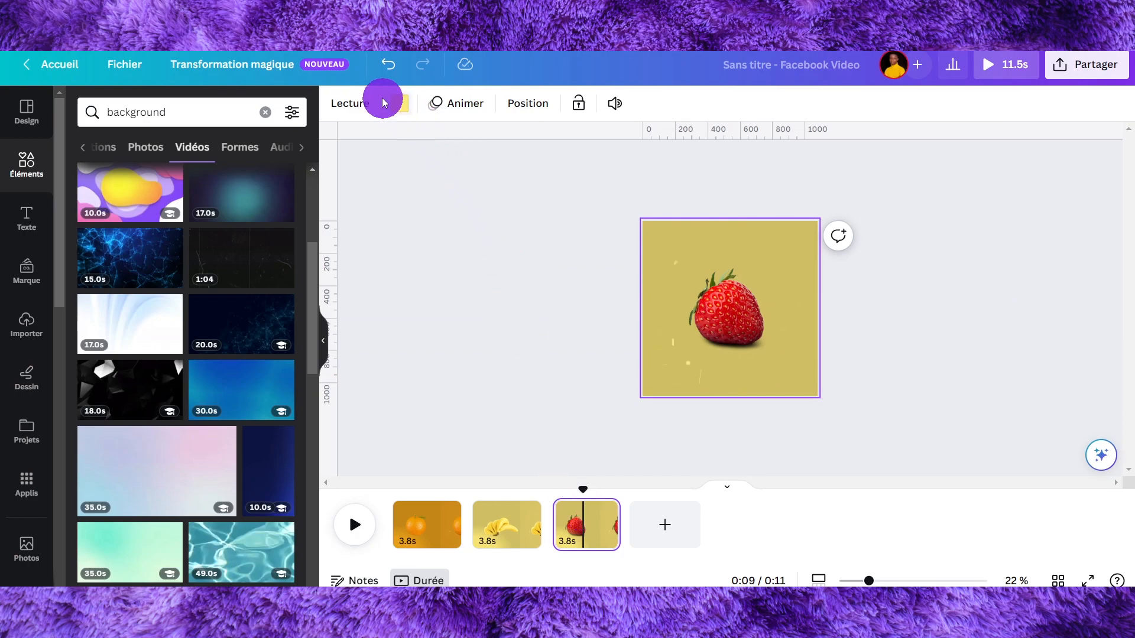
left_click(397, 106)
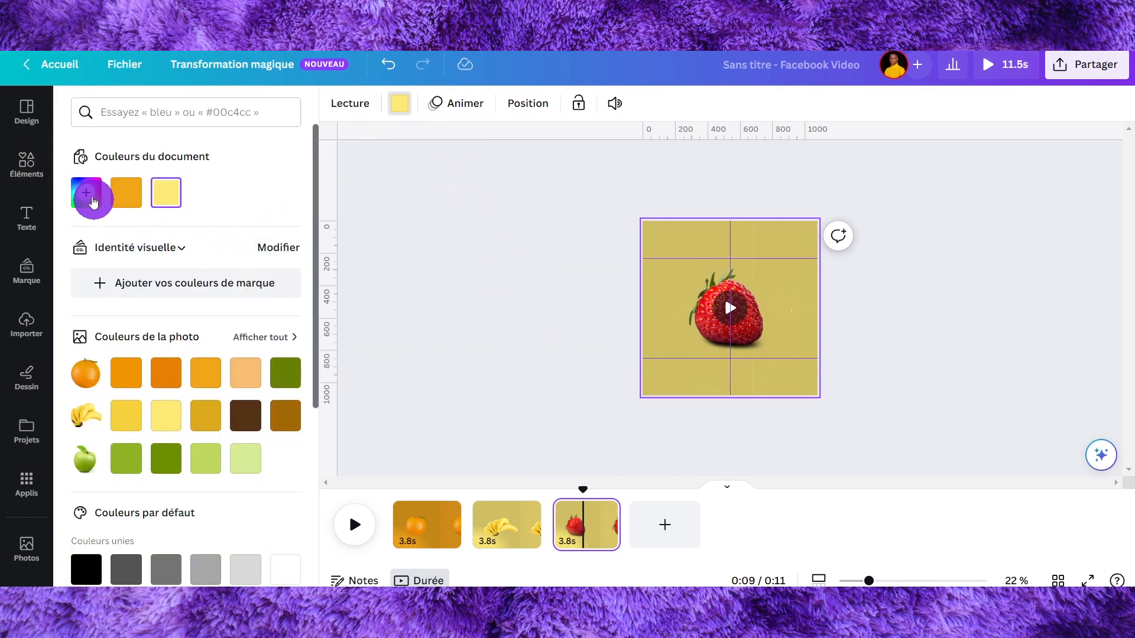
scroll(142, 236, "down", 5)
left_click(118, 320)
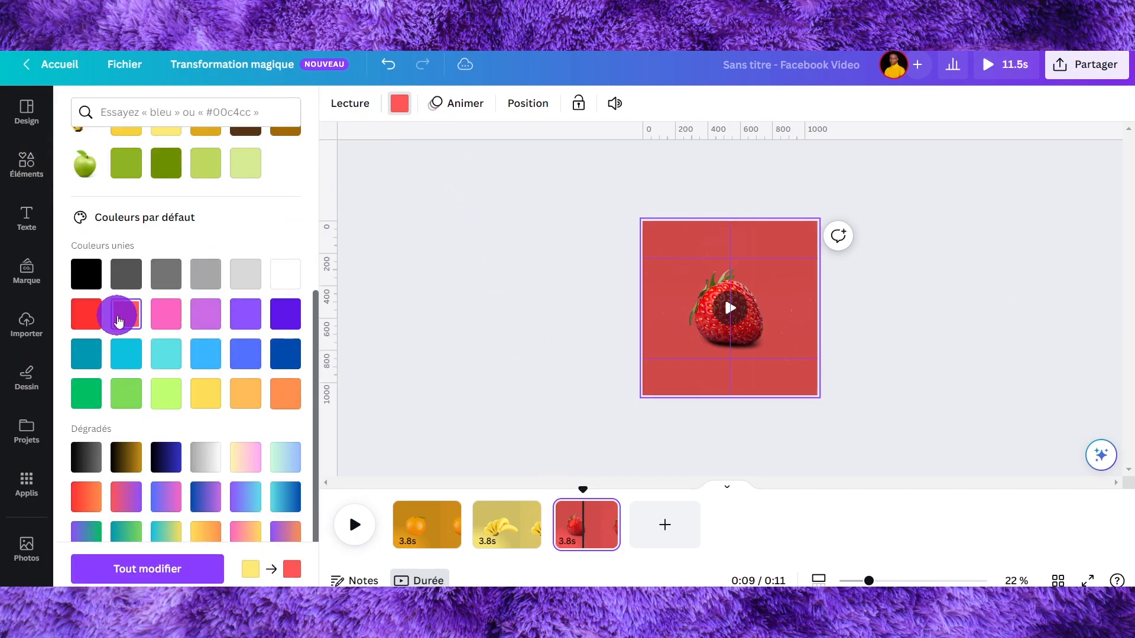
Duplicate the strawberry page and slide the copy's fruit group until the green apple is centred on the vertical guide.
left_click(598, 536)
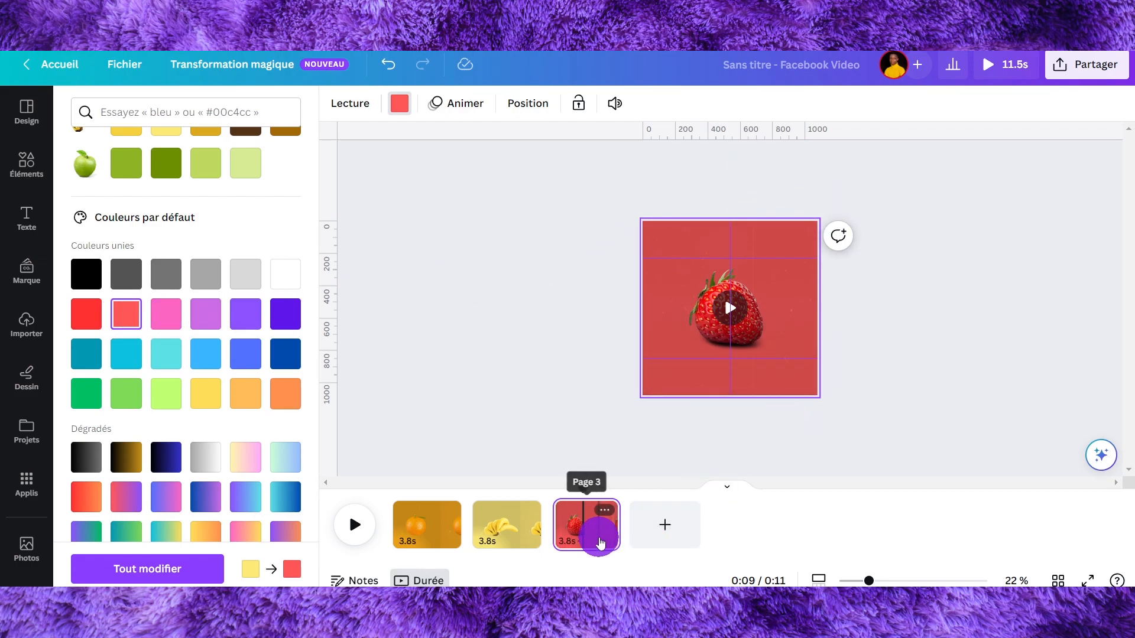
key("ctrl+d")
left_click(760, 311)
left_click(784, 304)
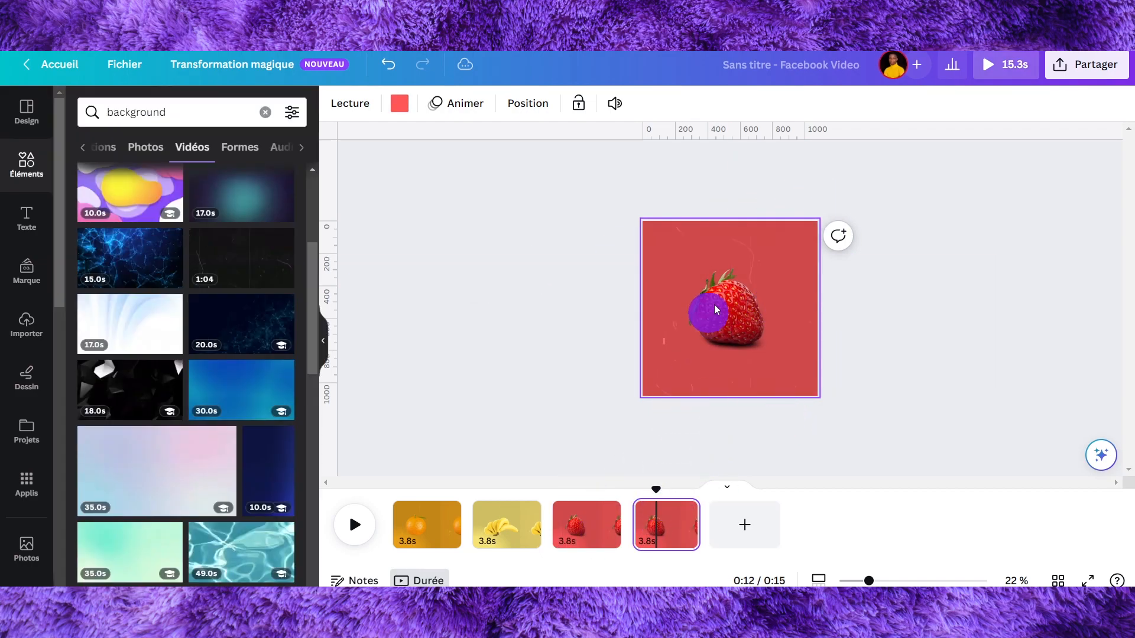
left_click(743, 294)
left_click_drag(776, 301, 567, 305)
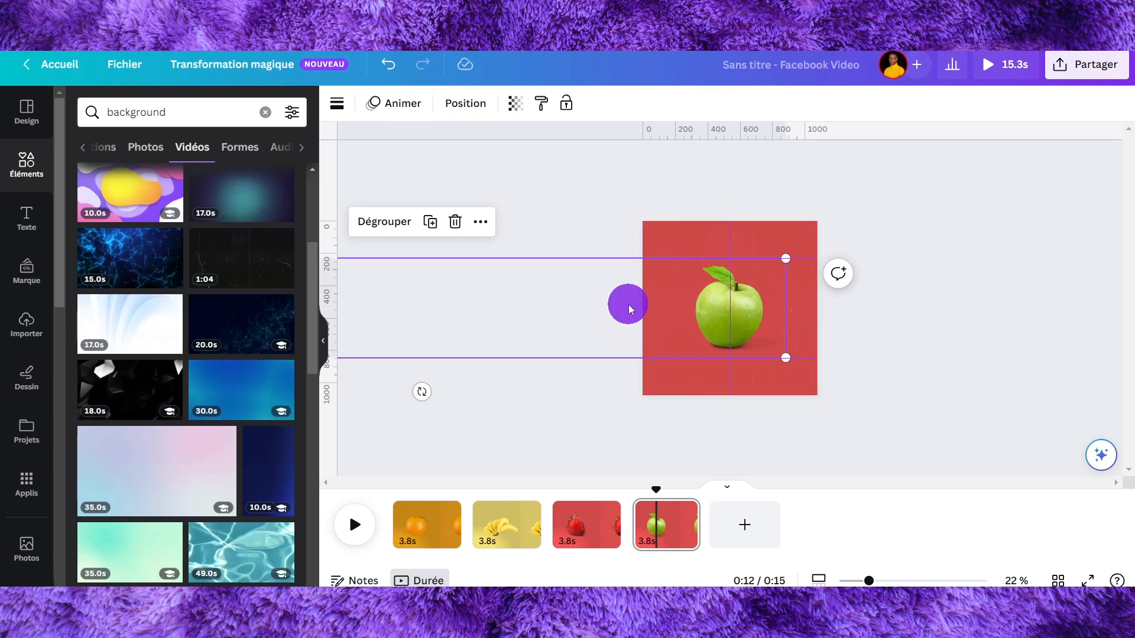
Set the apple page's background to the lightest green from the apple photo's colours.
left_click(790, 239)
left_click(471, 294)
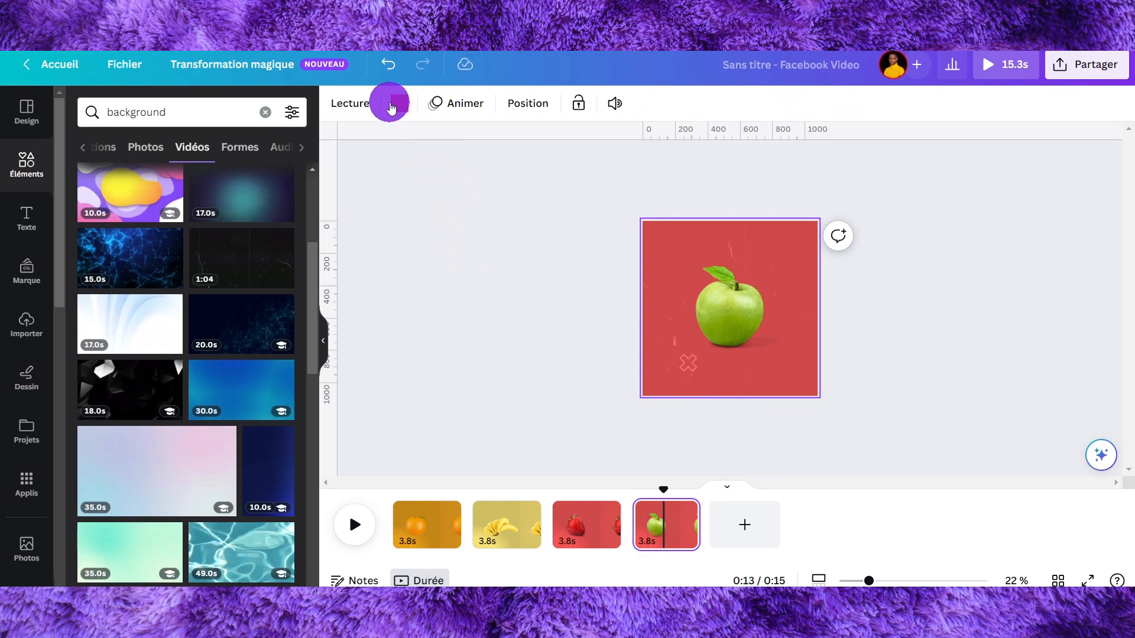
left_click(391, 107)
left_click(242, 452)
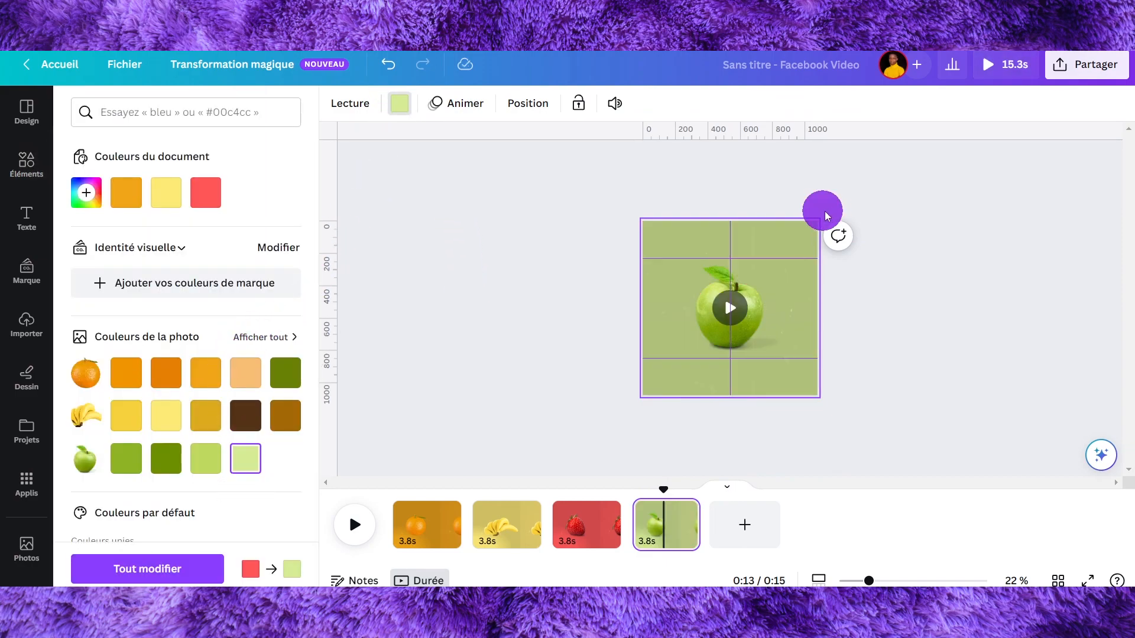
Add a blank page after the apple page and return to the apple page.
left_click(945, 210)
left_click_drag(665, 494, 662, 525)
left_click(737, 299)
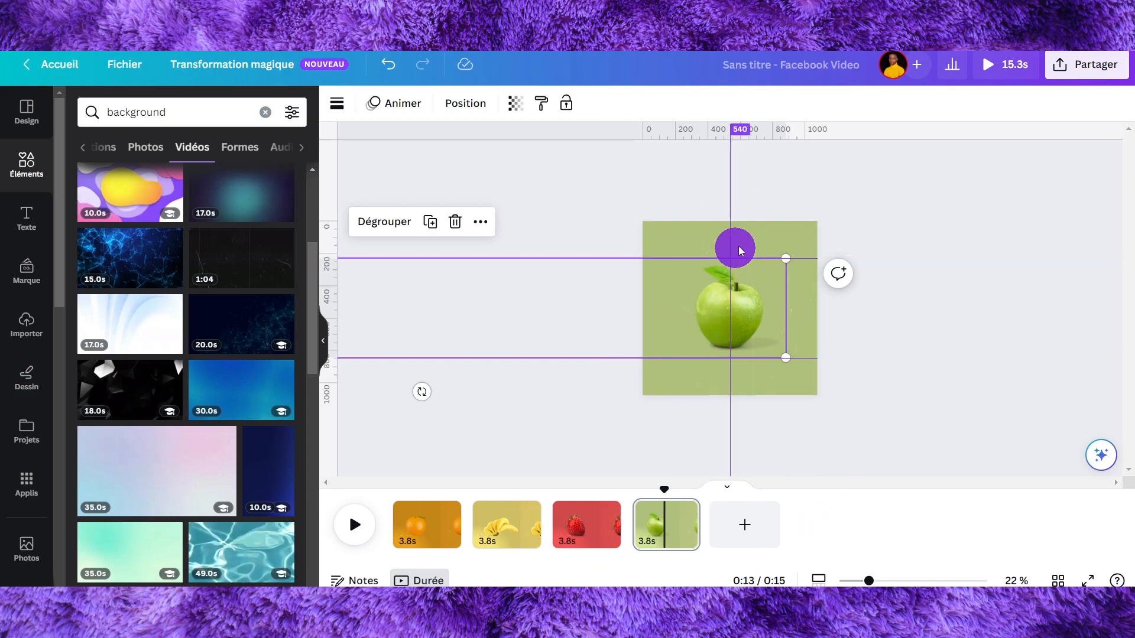
left_click(746, 521)
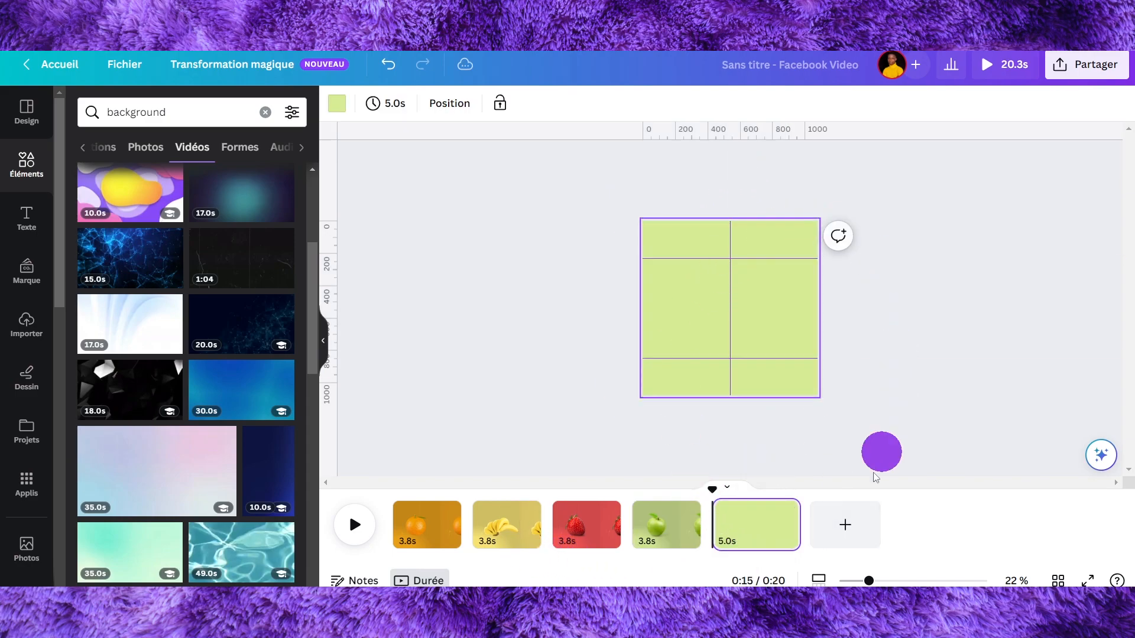
left_click(680, 530)
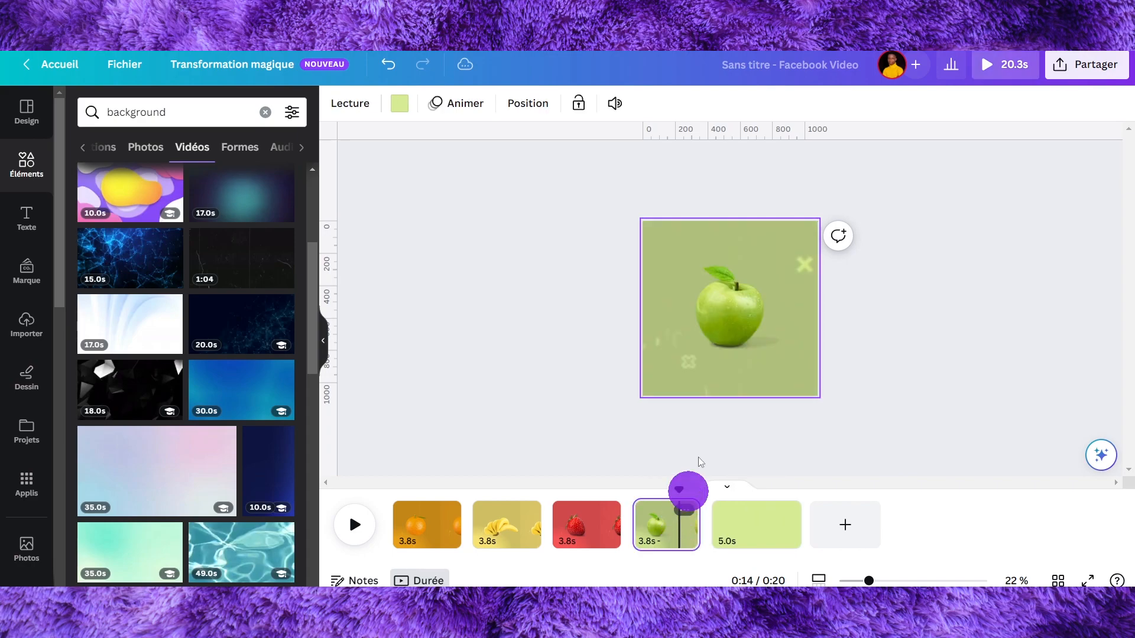
Copy the fruit group from the apple page and paste it onto the blank page 5.
left_click(765, 310)
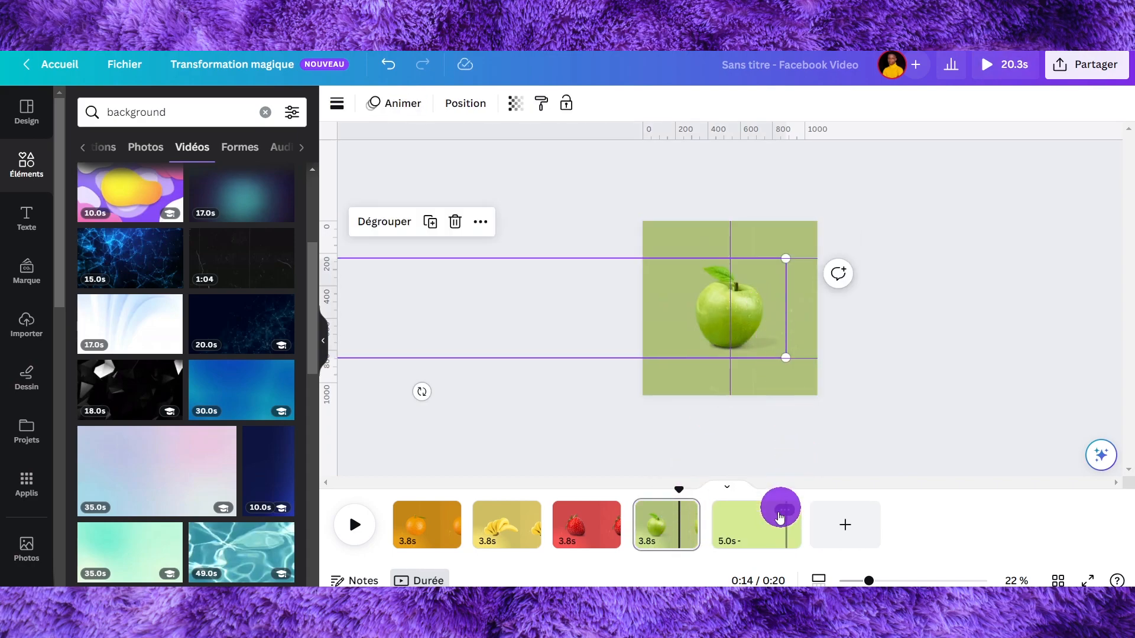
left_click(766, 541)
key("ctrl+v")
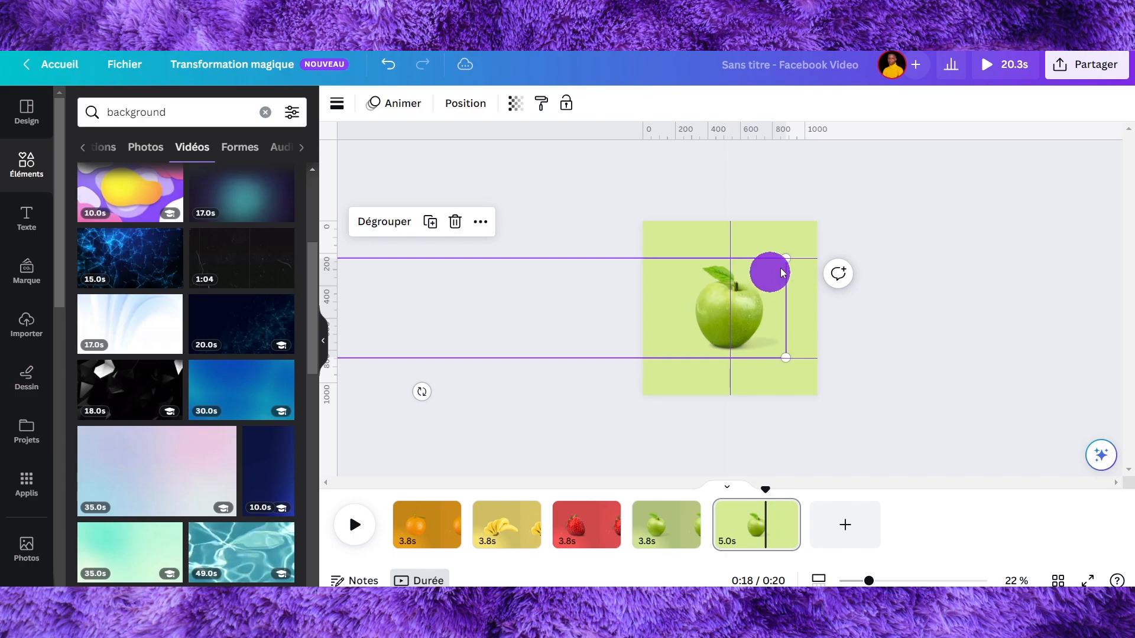
Shrink the pasted fruit group until all four fruits fit across page 5, centre it, and ungroup it.
left_click_drag(787, 262, 734, 317)
left_click_drag(653, 325, 870, 311)
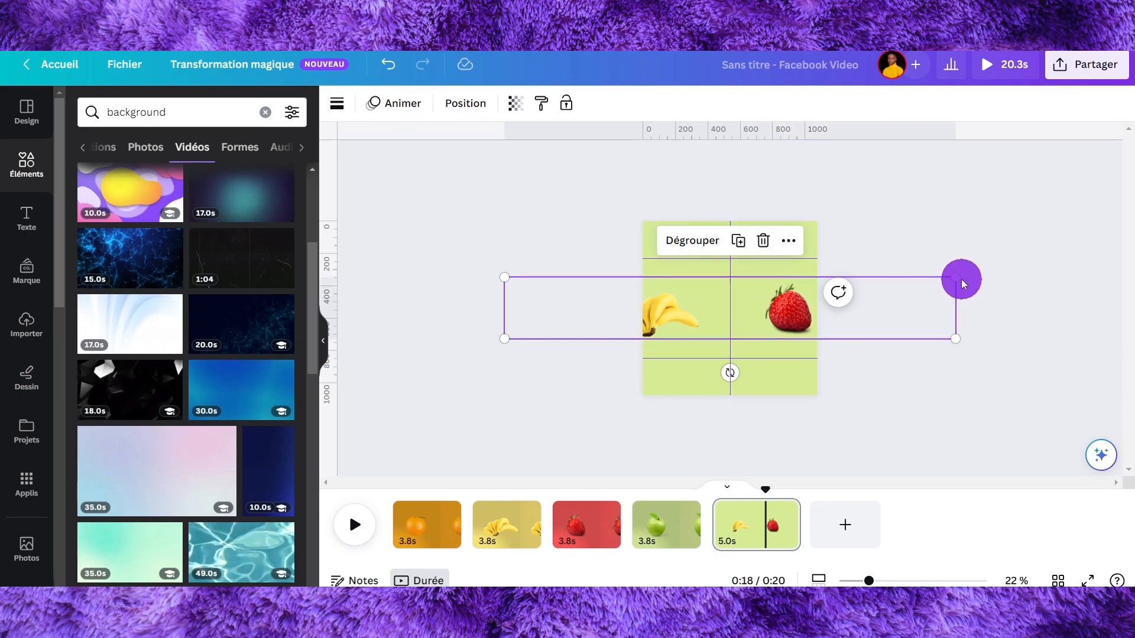
left_click_drag(944, 285, 772, 324)
left_click_drag(679, 327, 803, 309)
left_click_drag(902, 285, 790, 306)
left_click_drag(702, 311, 727, 309)
left_click(691, 249)
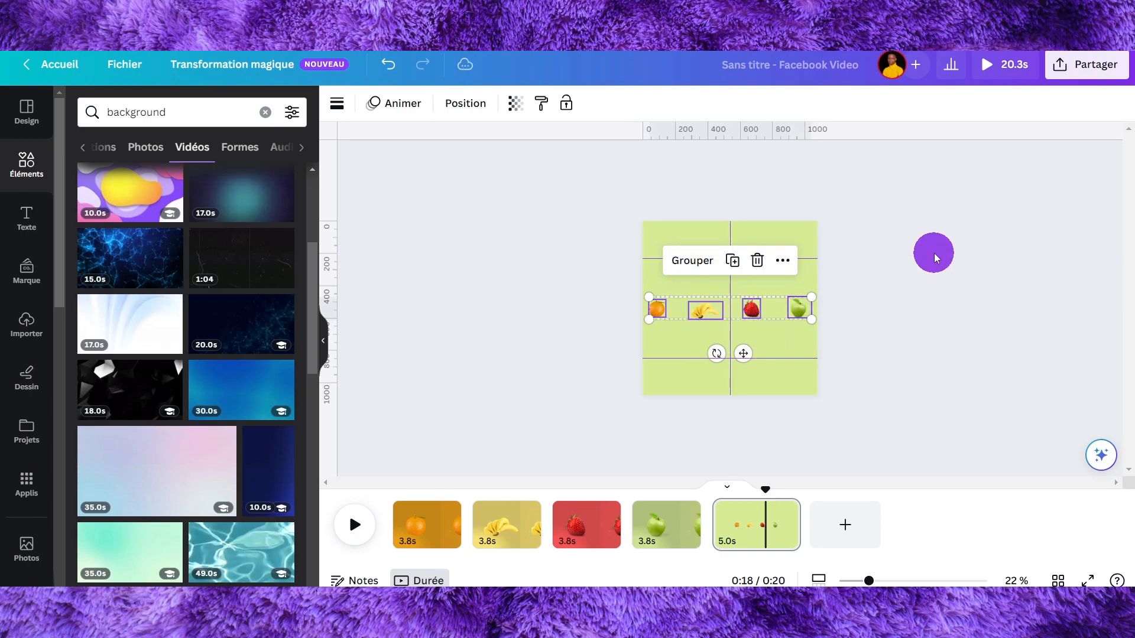
Gather the separate fruits into an overlapping cluster at the page centre and bring the bananas to the front.
left_click(928, 305)
left_click_drag(868, 581, 898, 581)
left_click_drag(588, 314, 637, 322)
left_click_drag(778, 306, 731, 315)
left_click_drag(878, 307, 772, 315)
left_click_drag(675, 325, 727, 300)
left_click_drag(629, 317, 748, 325)
left_click(793, 286)
left_click(707, 103)
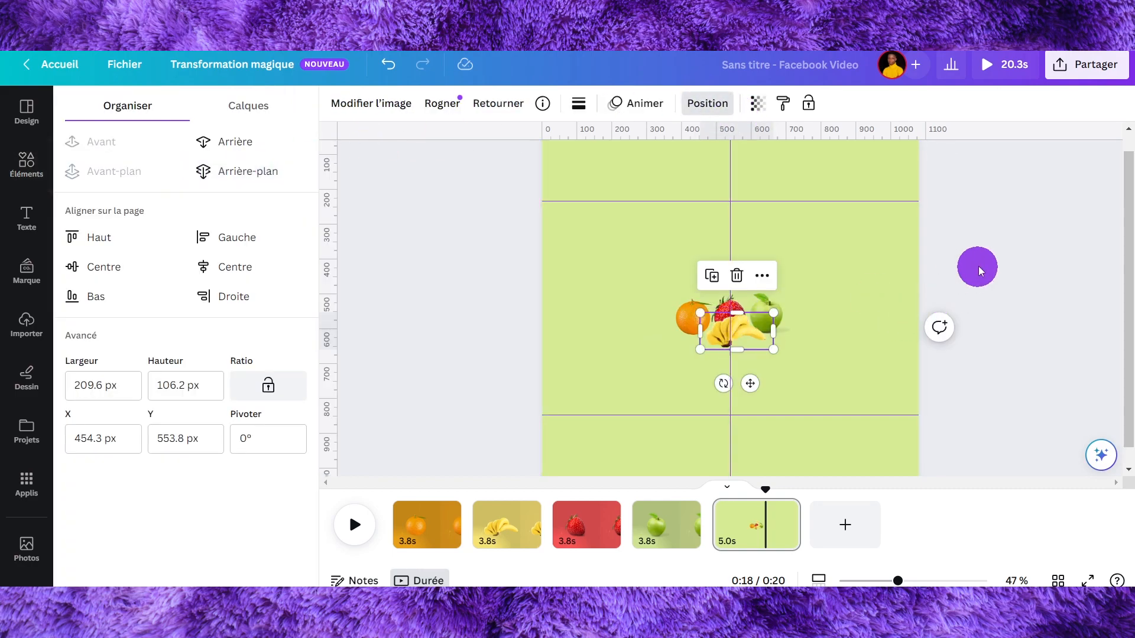
Tighten the cluster by moving the strawberry and orange closer to the apple, and place the strawberry behind the orange.
left_click(979, 272)
left_click_drag(733, 296, 749, 288)
left_click_drag(689, 317, 720, 313)
left_click(749, 286)
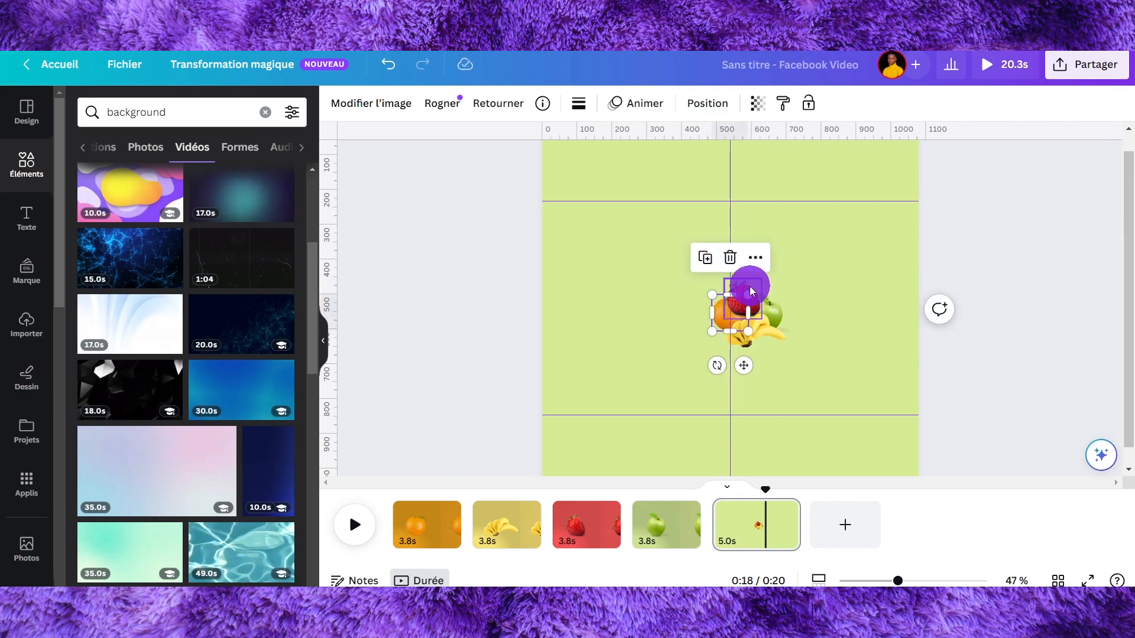
left_click(707, 102)
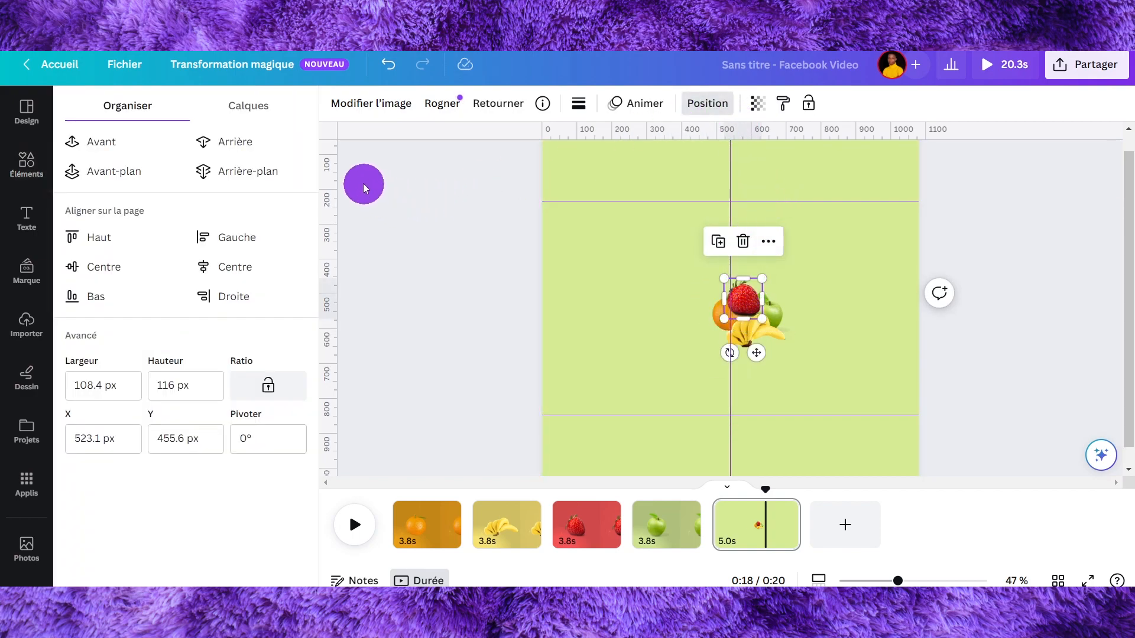
left_click(807, 332)
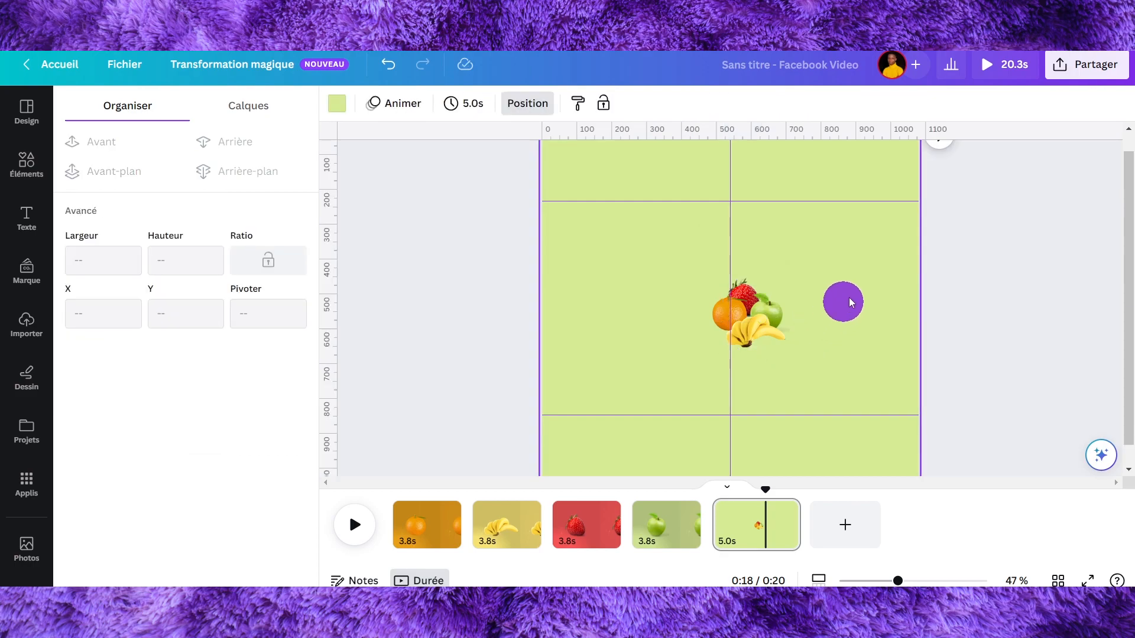
Enlarge all four fruits together until the cluster nearly fills the space between the horizontal guides, and centre it on the page.
left_click_drag(858, 277, 582, 384)
left_click_drag(644, 353, 645, 298)
left_click_drag(793, 381, 832, 416)
mouse_move(739, 337)
left_mouse_down()
mouse_move(764, 336)
mouse_move(734, 332)
mouse_move(747, 325)
left_mouse_up()
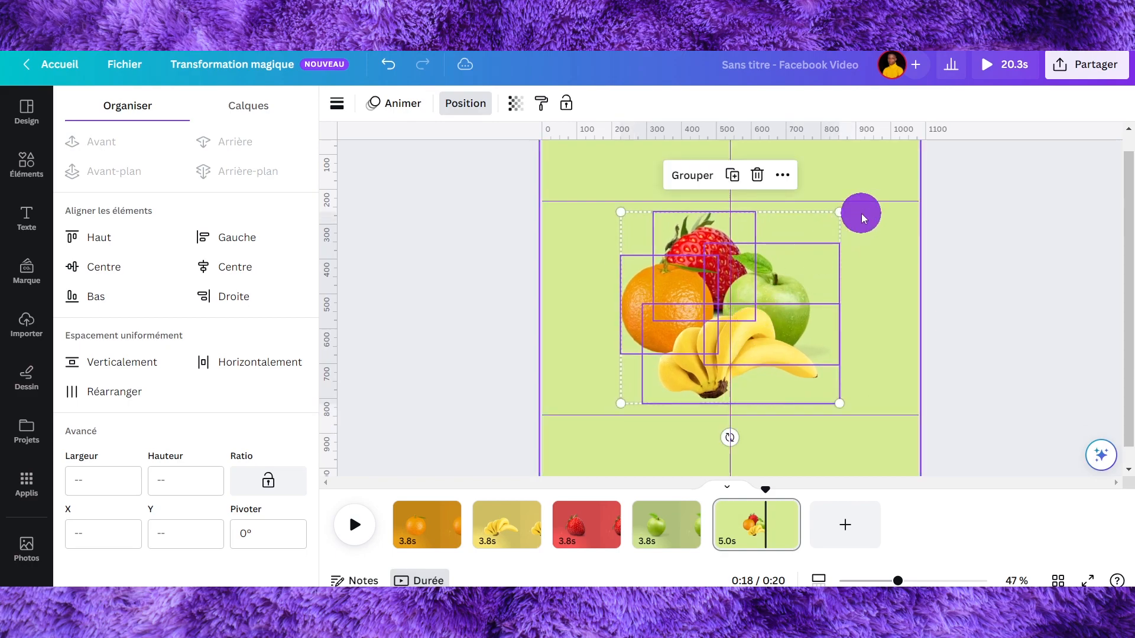
left_click_drag(842, 214, 855, 203)
left_click_drag(819, 282, 817, 287)
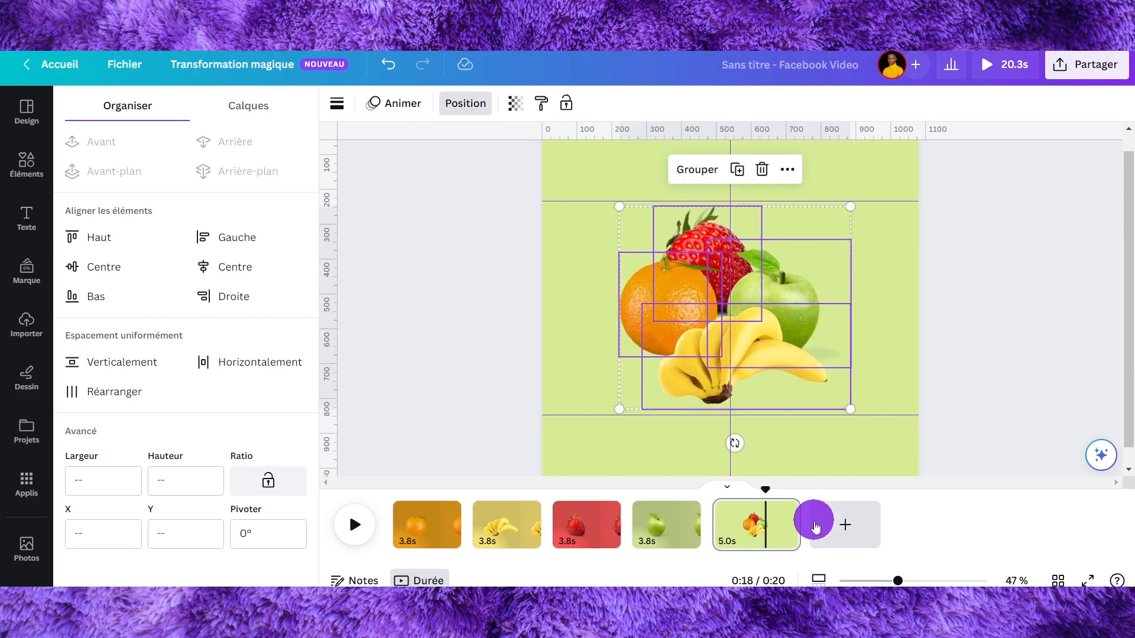
left_click_drag(880, 579, 870, 580)
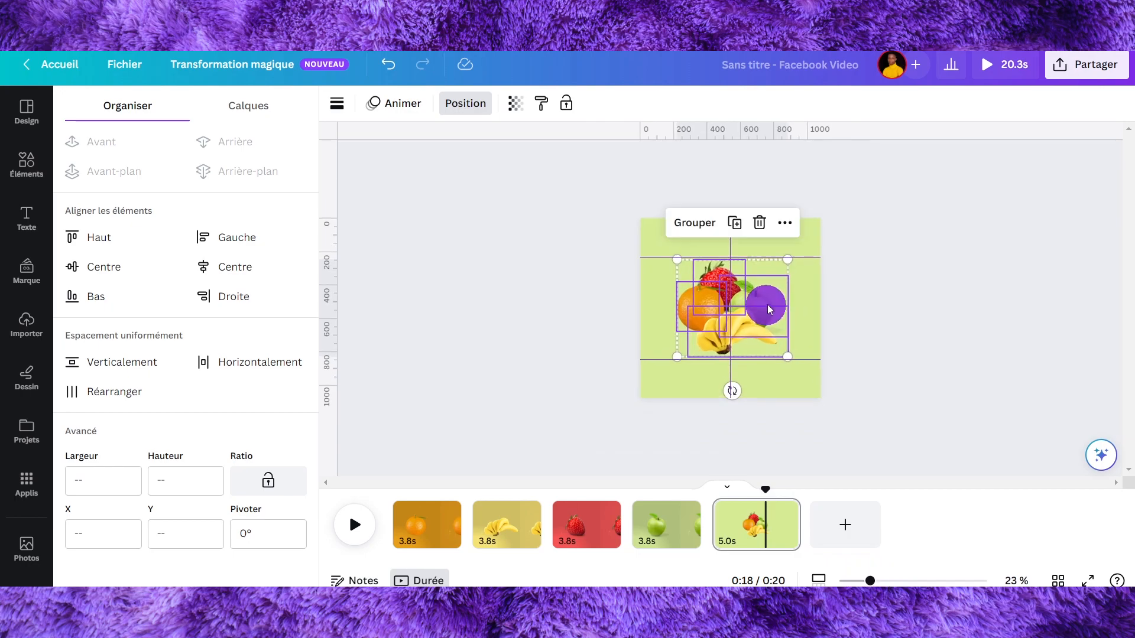
left_click(889, 253)
left_click(881, 225)
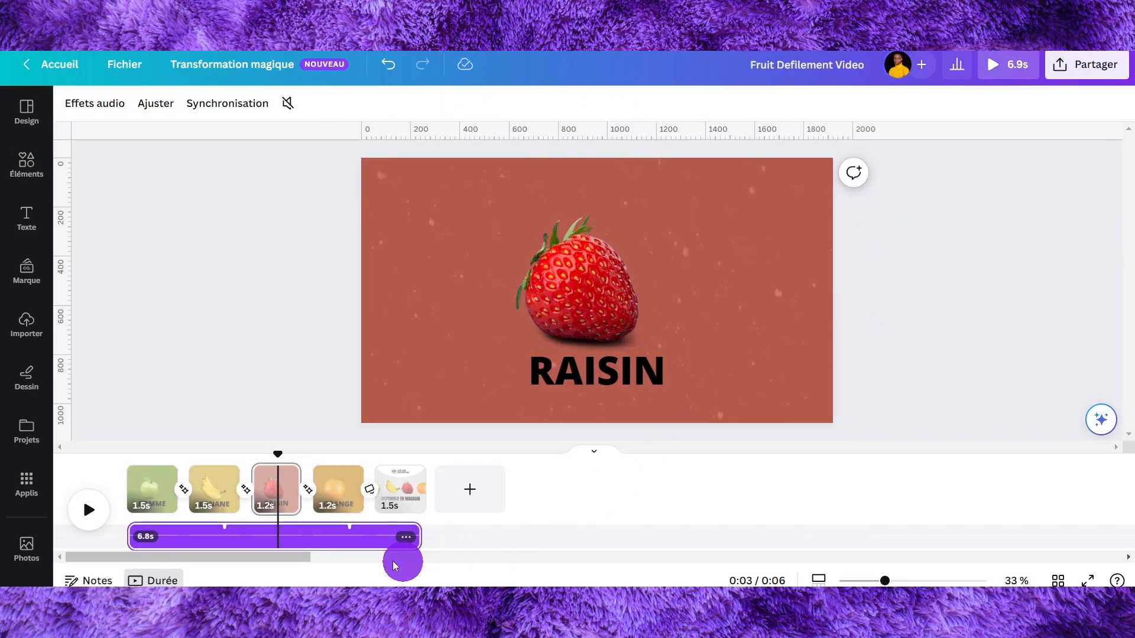
Copy the white arc and Online Shopping logo from the Fruit Defilement Video's last page and place them along page 5's upper edge.
left_click(394, 492)
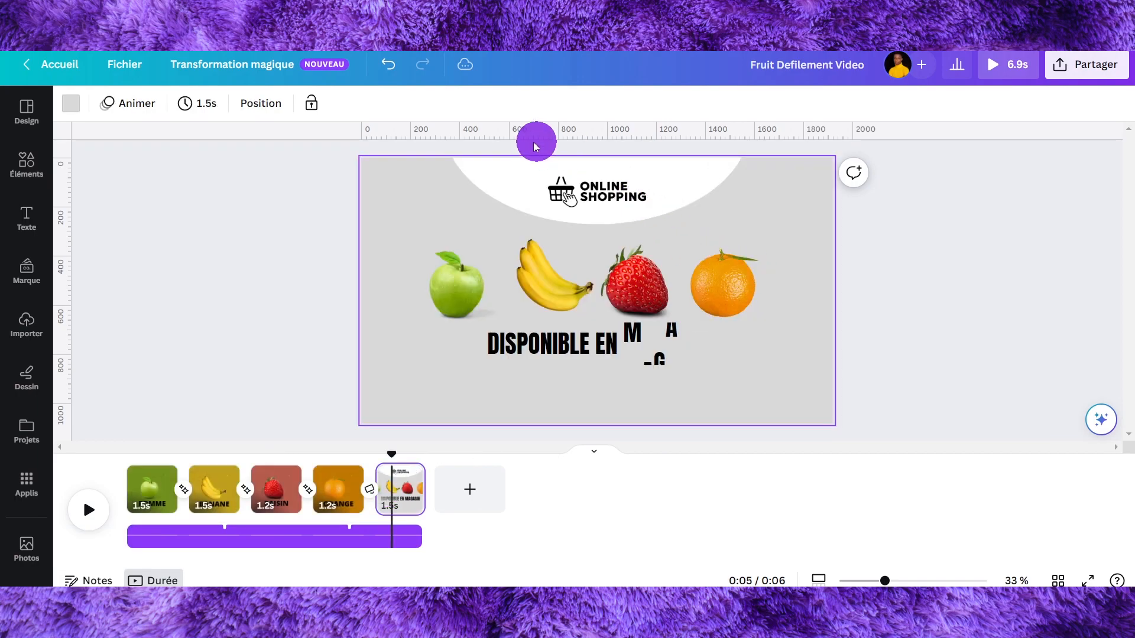
left_click_drag(504, 155, 646, 208)
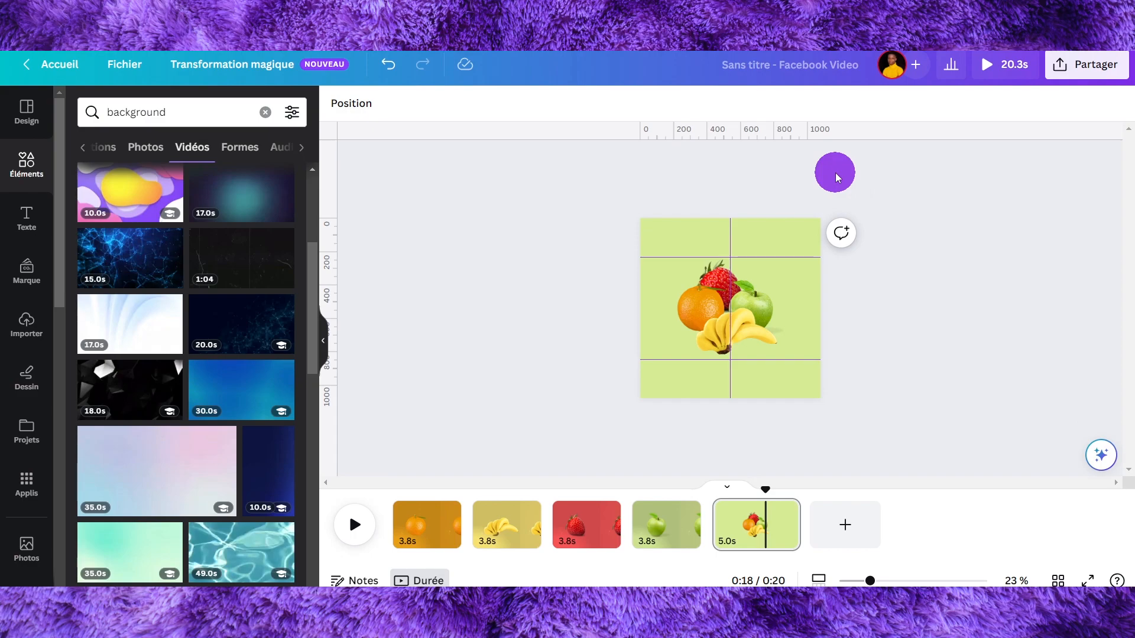
key("ctrl+v")
left_click_drag(798, 233, 798, 160)
left_click(714, 247)
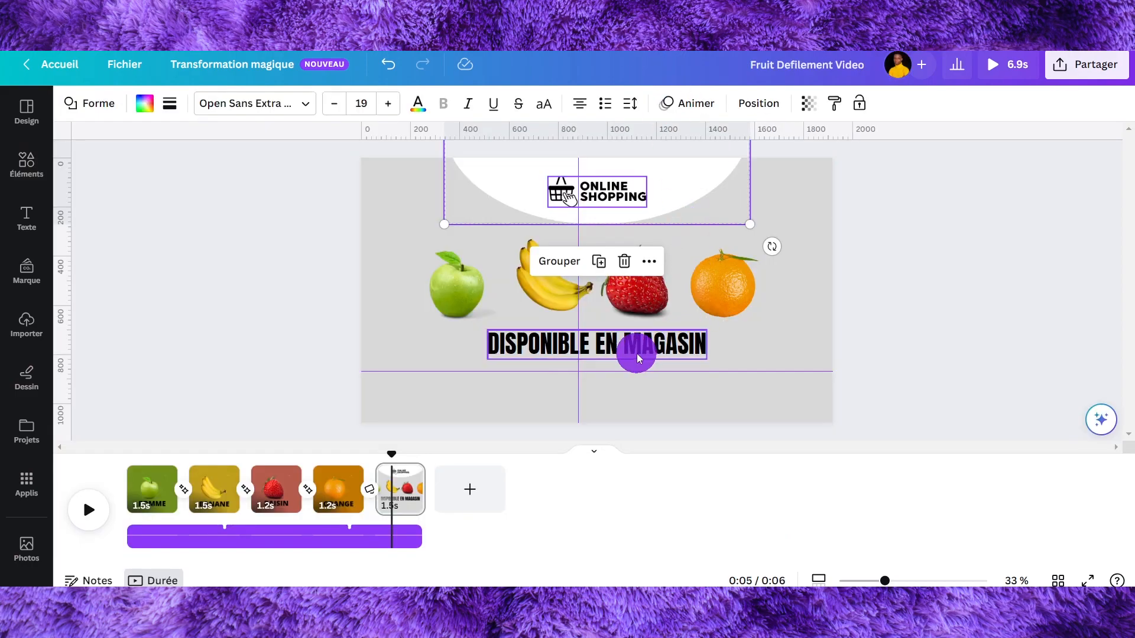
Copy the "DISPONIBLE EN MAGASIN" text from the Fruit Defilement Video and place it centred below the fruit cluster on page 5.
left_click(636, 349)
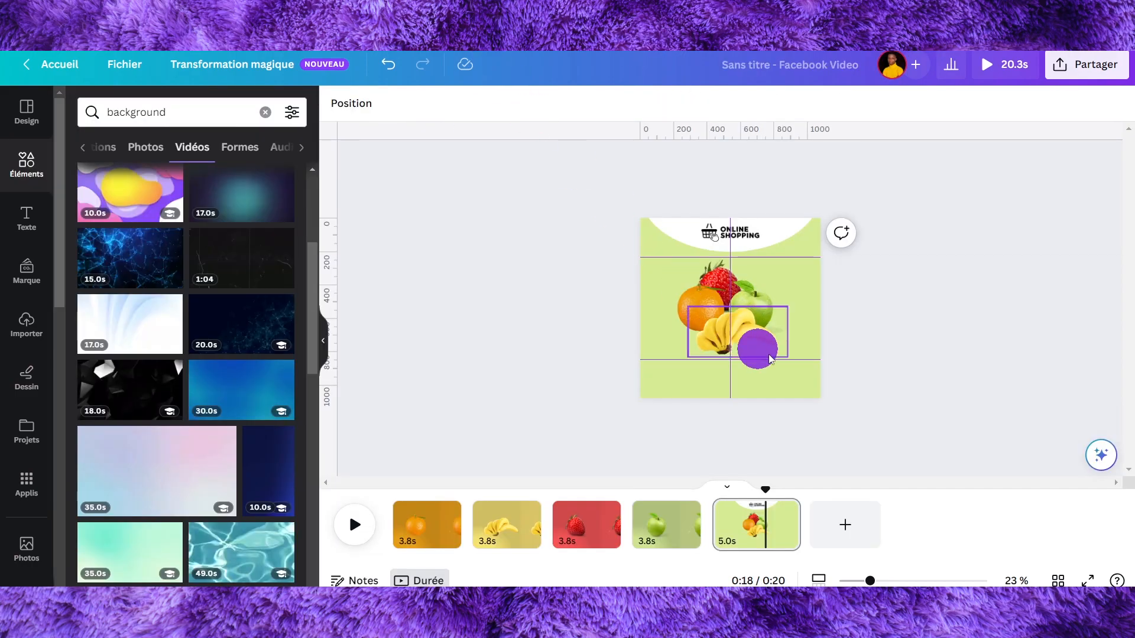
left_click(813, 355)
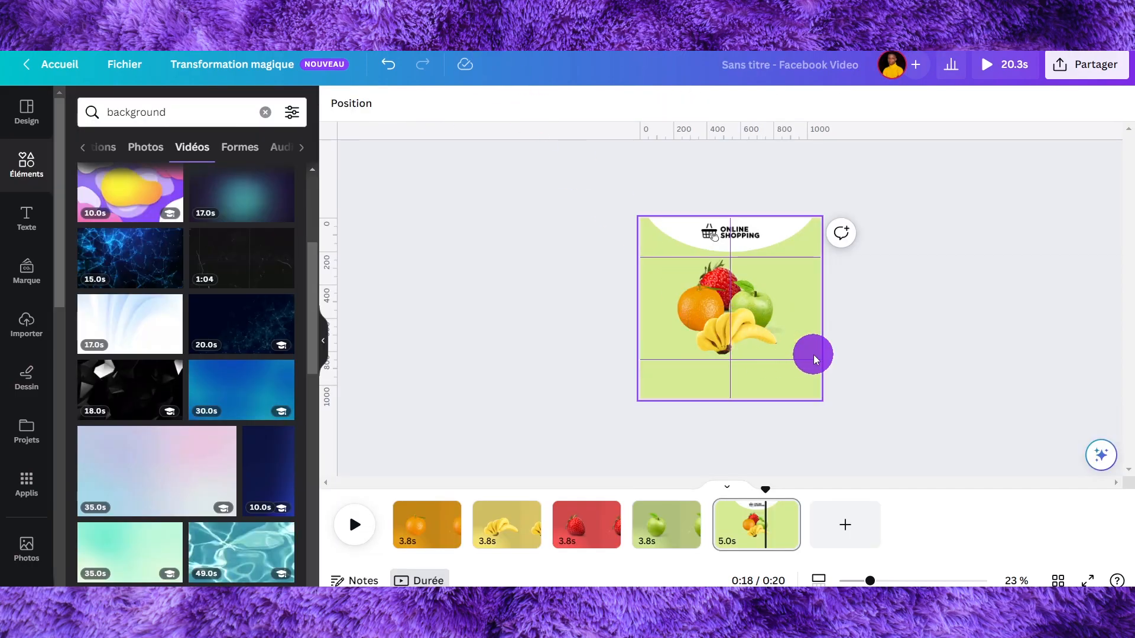
key("ctrl+v")
left_click_drag(736, 224, 768, 384)
left_click_drag(733, 425, 734, 400)
left_click(911, 307)
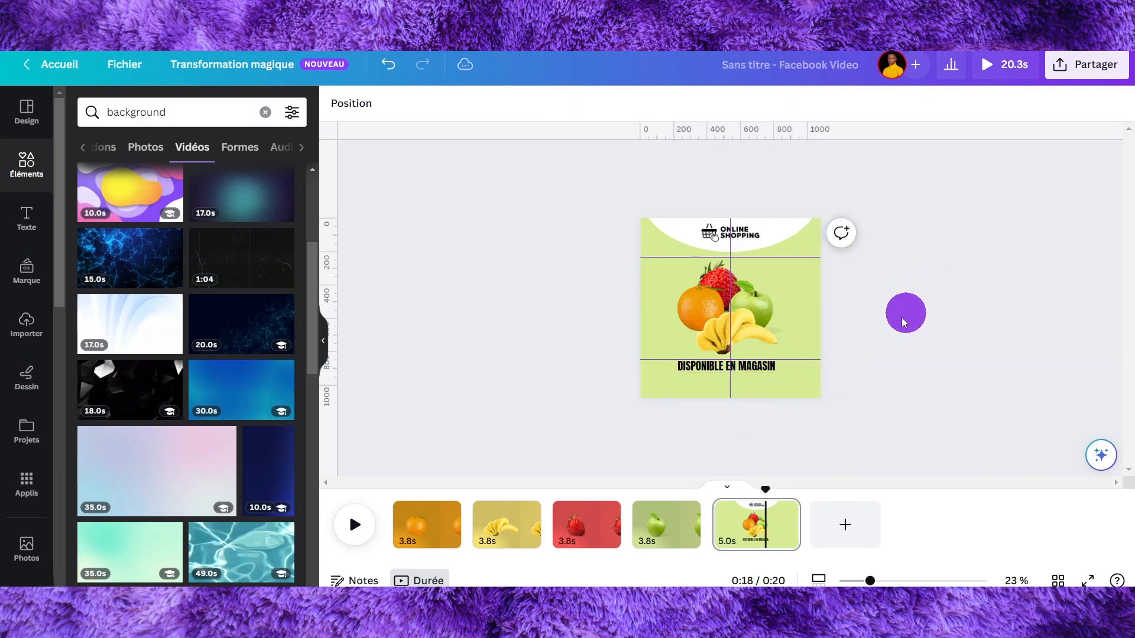
Move the two horizontal guides and the vertical guide off the page.
left_click_drag(800, 358, 805, 415)
left_click_drag(798, 257, 797, 174)
left_click_drag(730, 257, 894, 258)
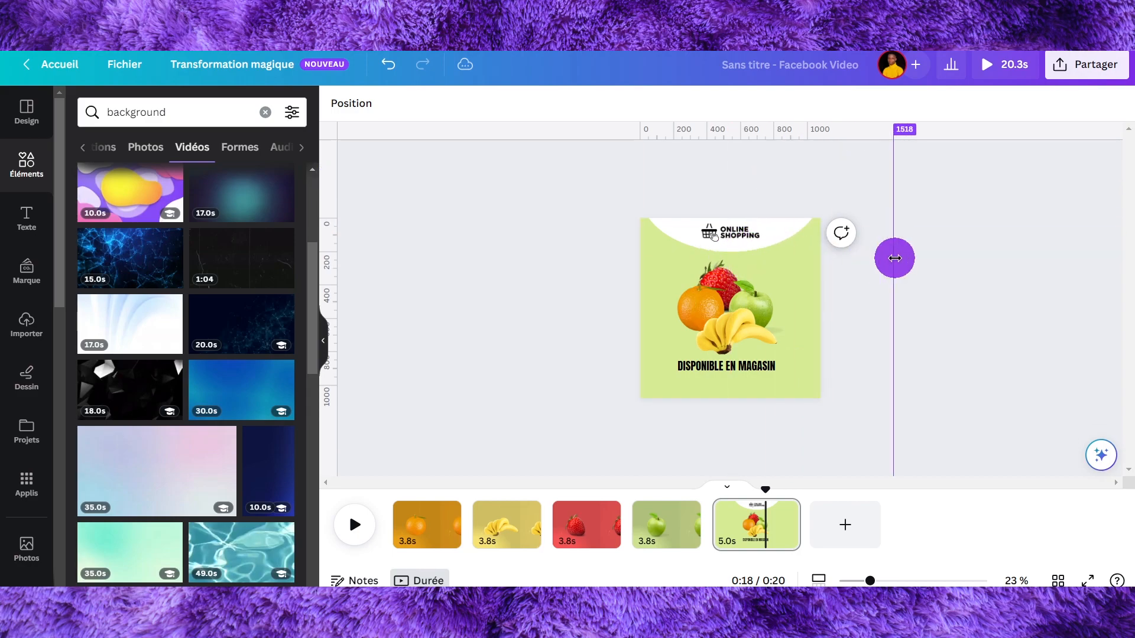
Enlarge the white arc behind the Online Shopping logo slightly so it spans almost the full page width.
left_click(687, 241)
left_click(745, 238)
left_click_drag(646, 189, 722, 197)
left_click(983, 231)
left_click(739, 370)
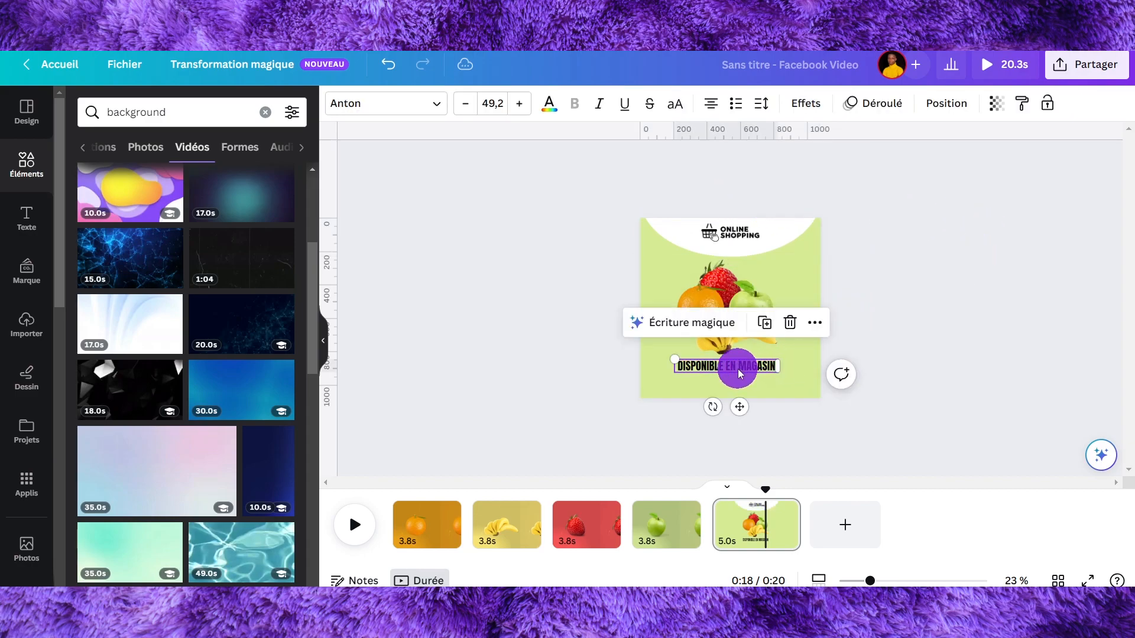
left_click(933, 294)
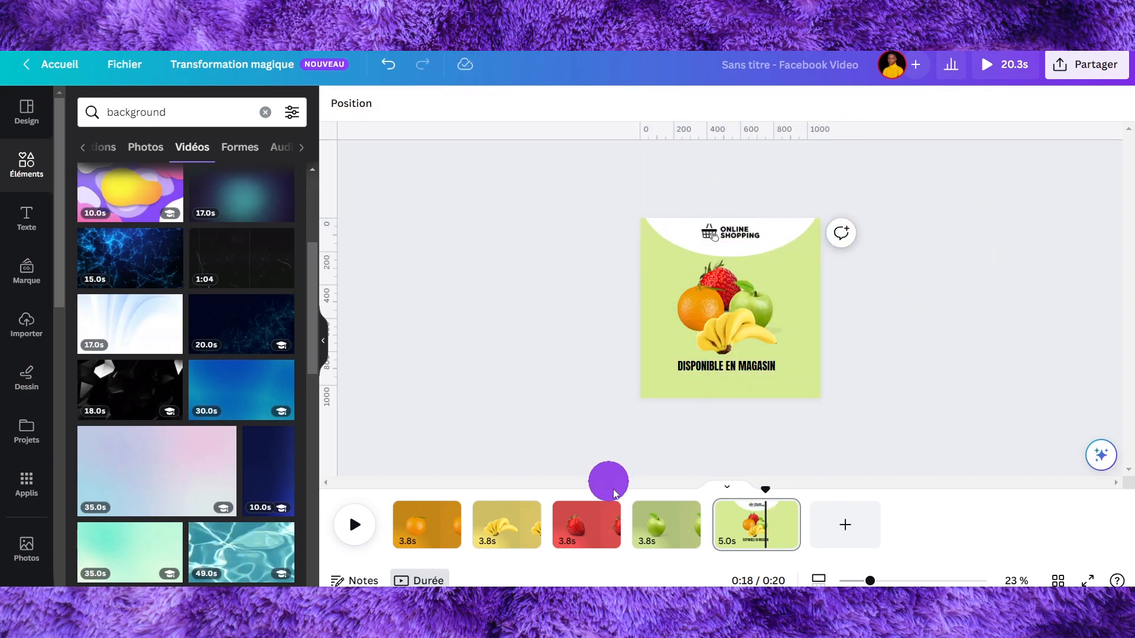
Review the orange, banana, strawberry and apple pages in turn, ending on the final page with the combined fruits.
left_click(425, 524)
left_click(520, 532)
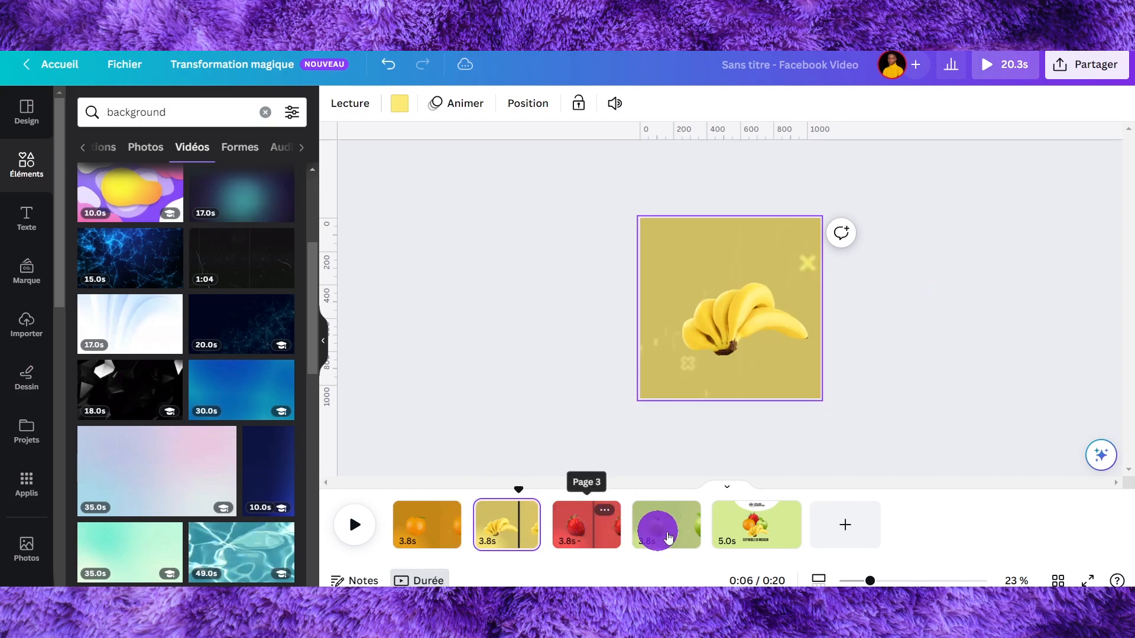
left_click(725, 535)
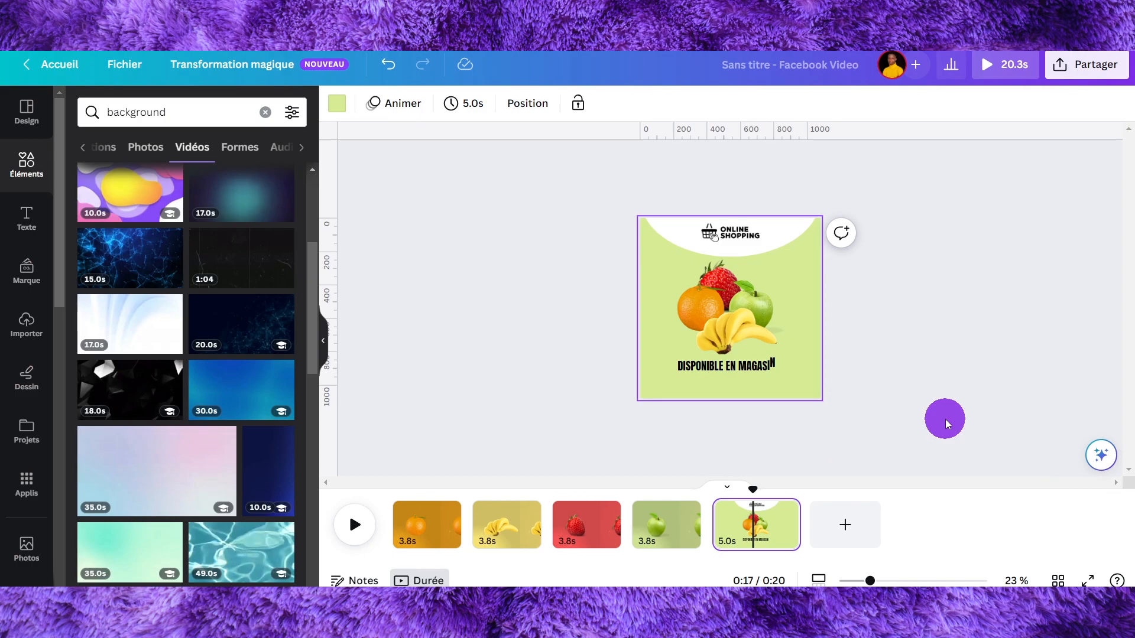
left_click(425, 531)
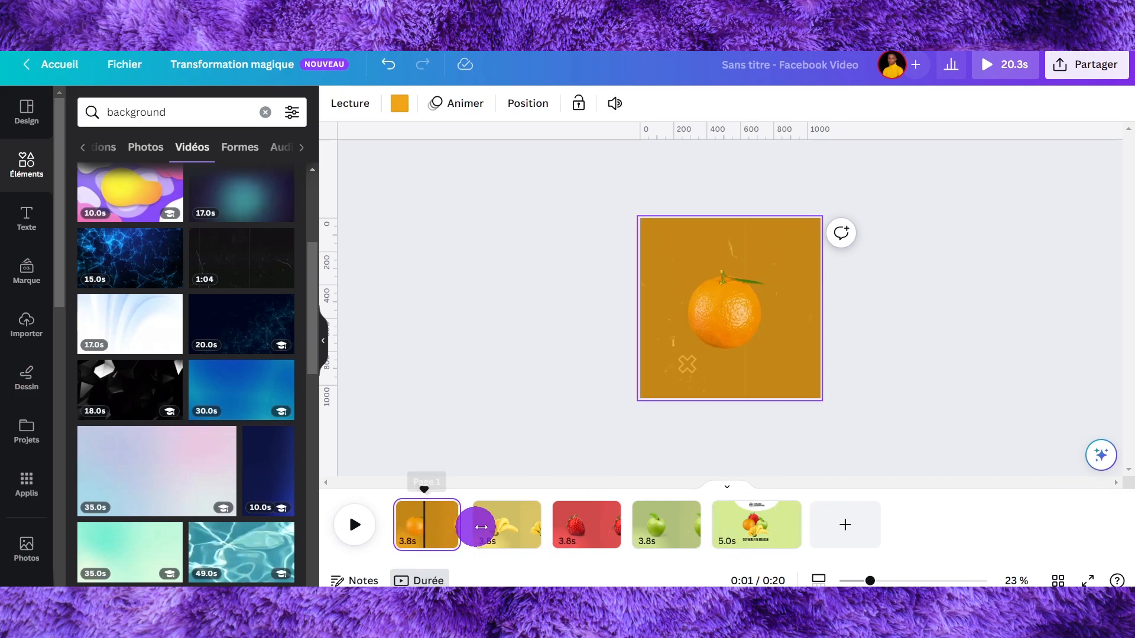
left_click(502, 535)
left_click(581, 526)
left_click(661, 526)
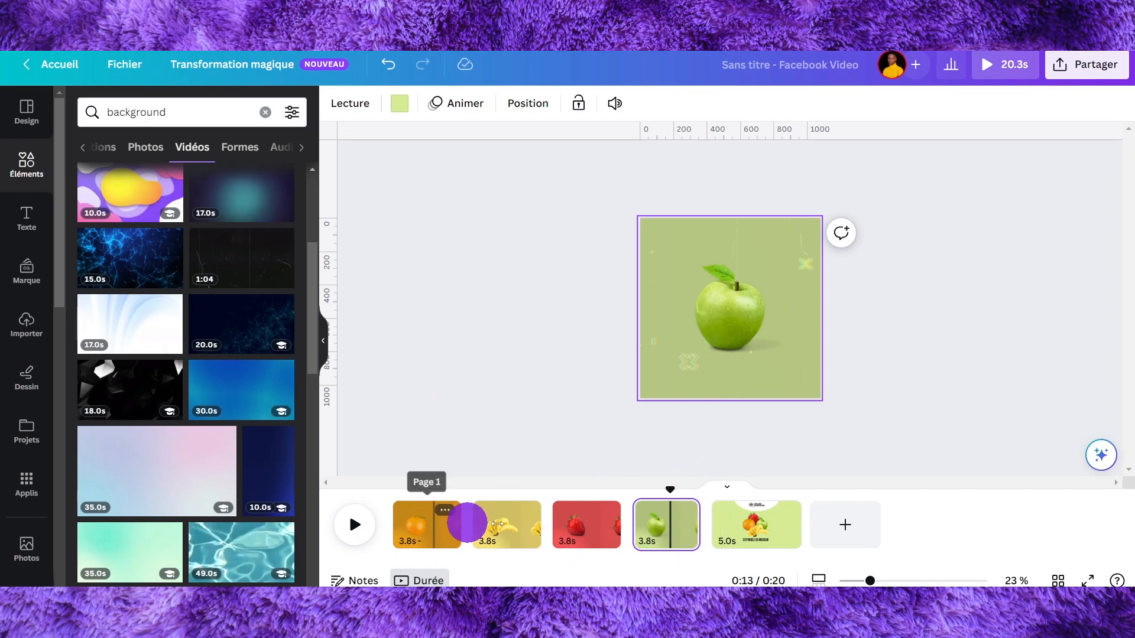
left_click(759, 523)
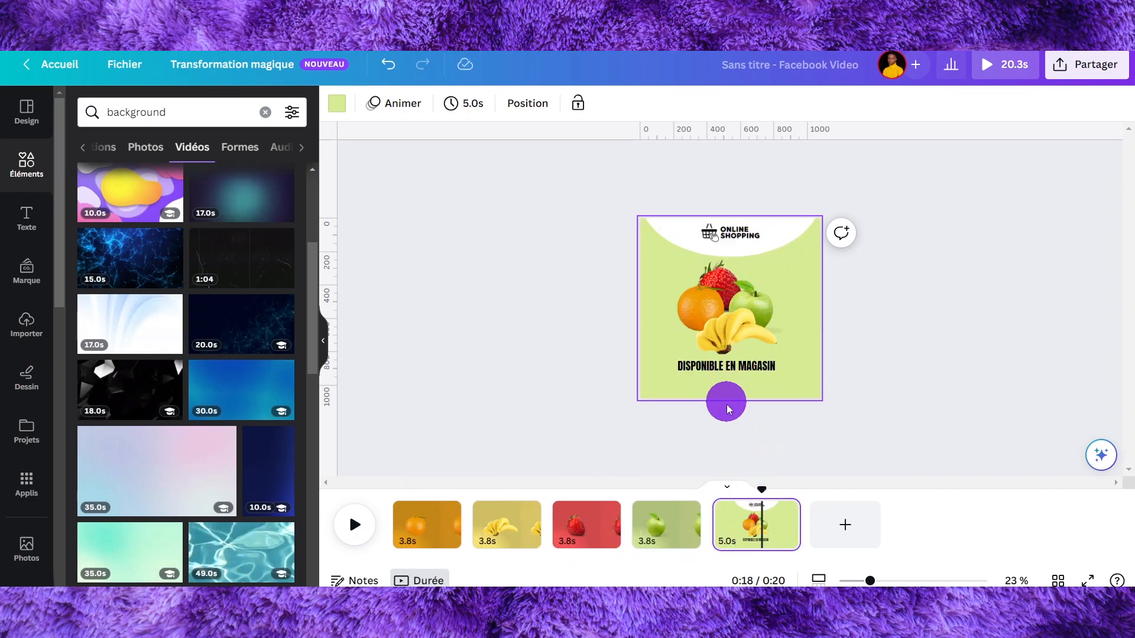
Examine the effect and animation options of the "DISPONIBLE EN MAGASIN" text on the final page.
left_click(739, 365)
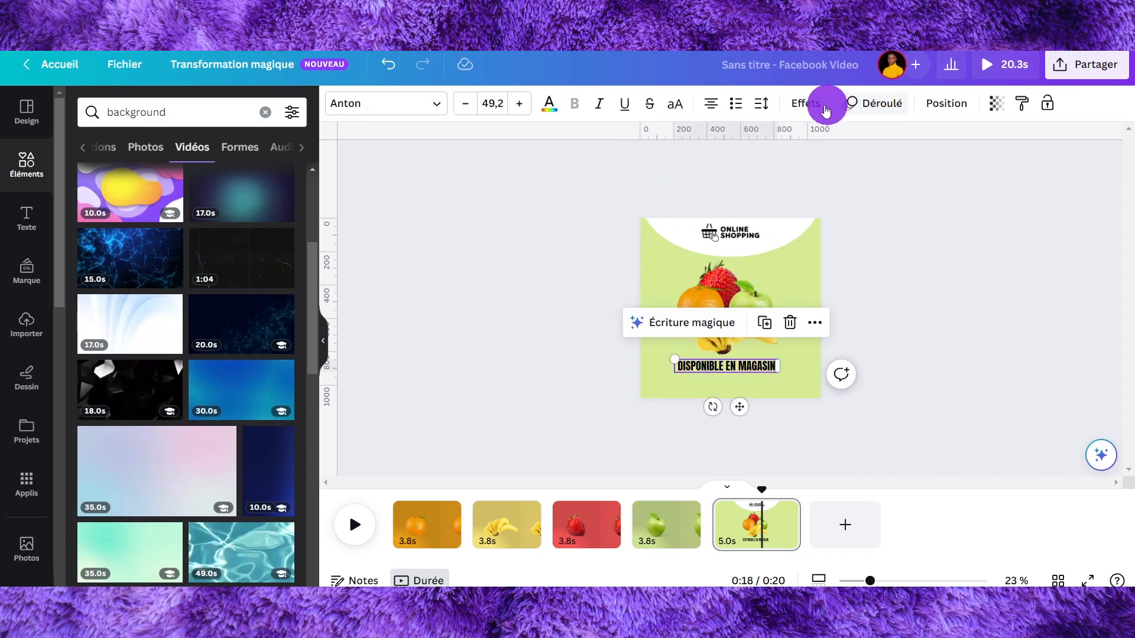
left_click(805, 104)
left_click(880, 104)
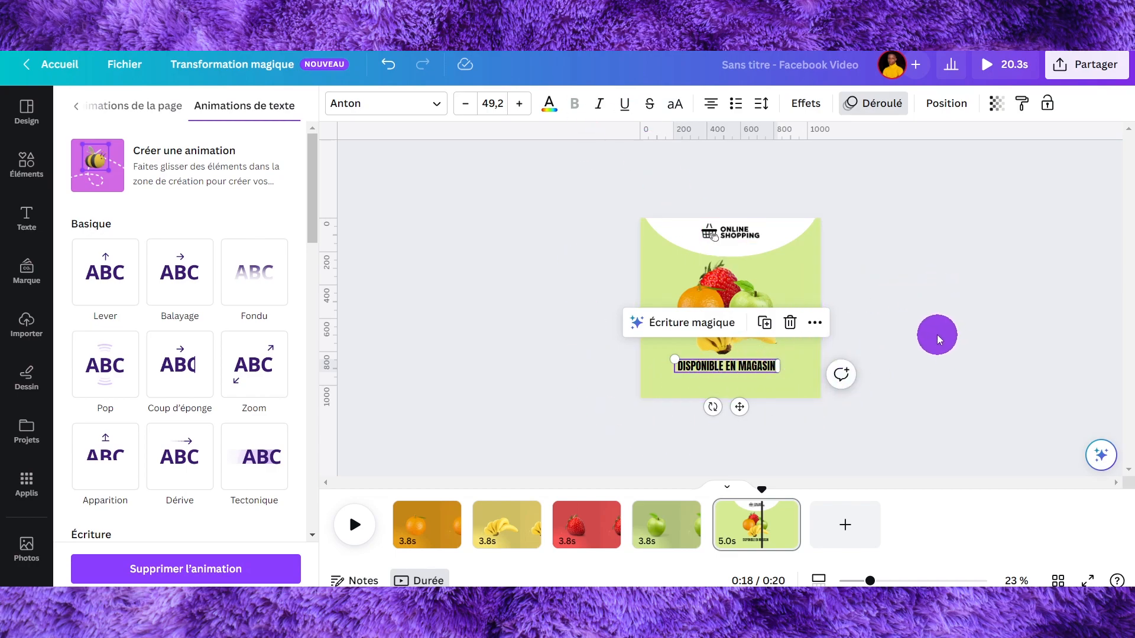
left_click(934, 332)
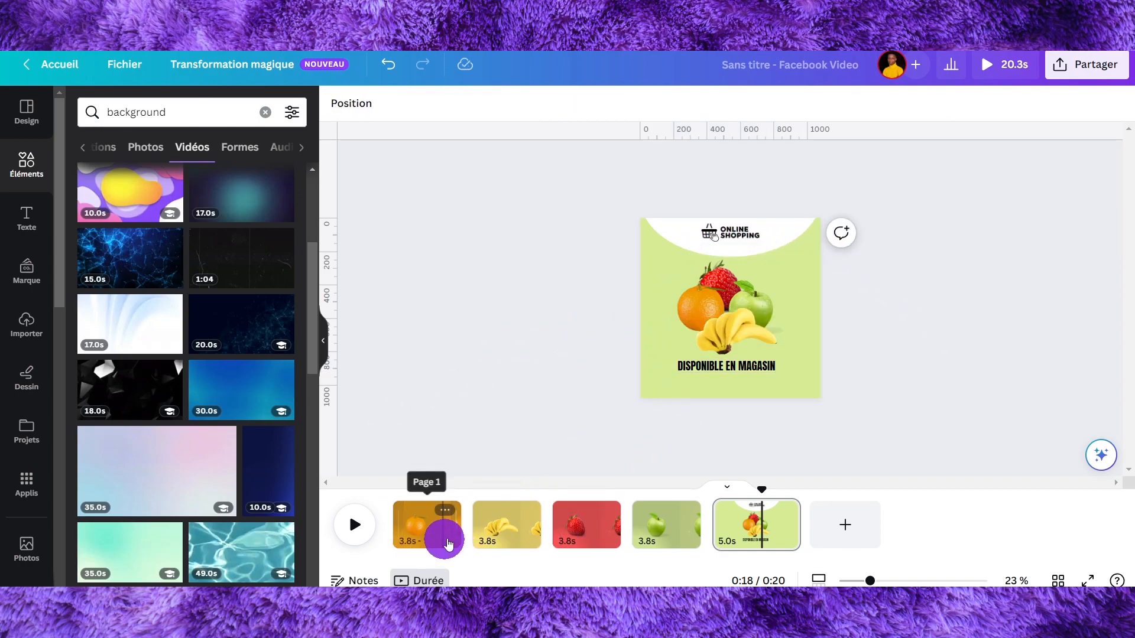
Add a Combiné transition between the orange and banana pages and set its duration to 1 second.
left_click_drag(458, 530, 435, 532)
key("ctrl+z")
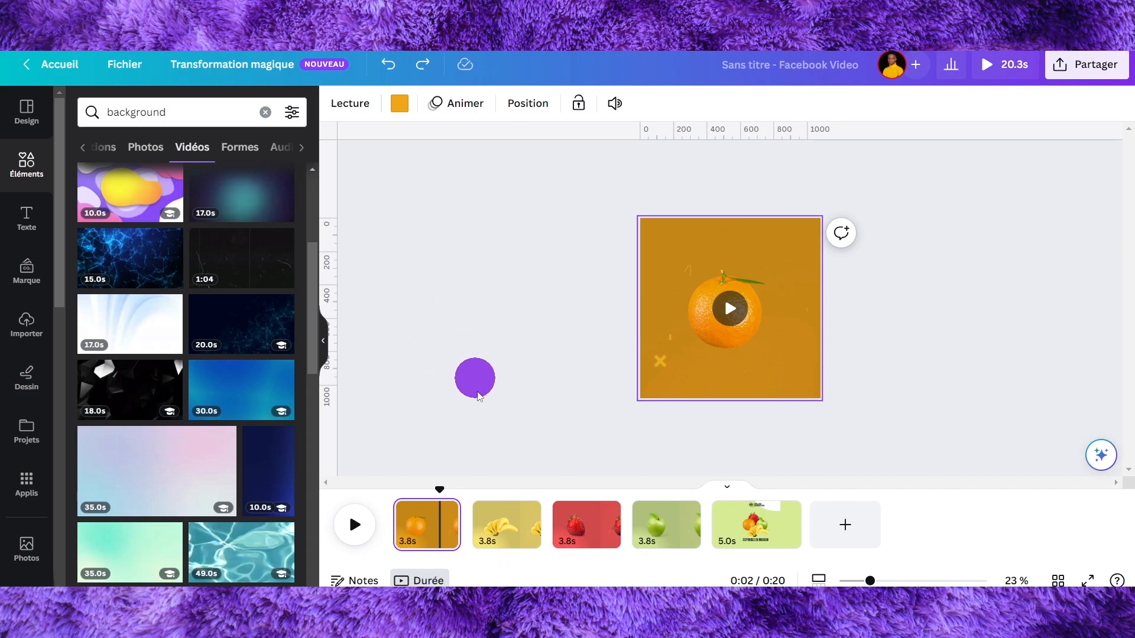
mouse_move(468, 502)
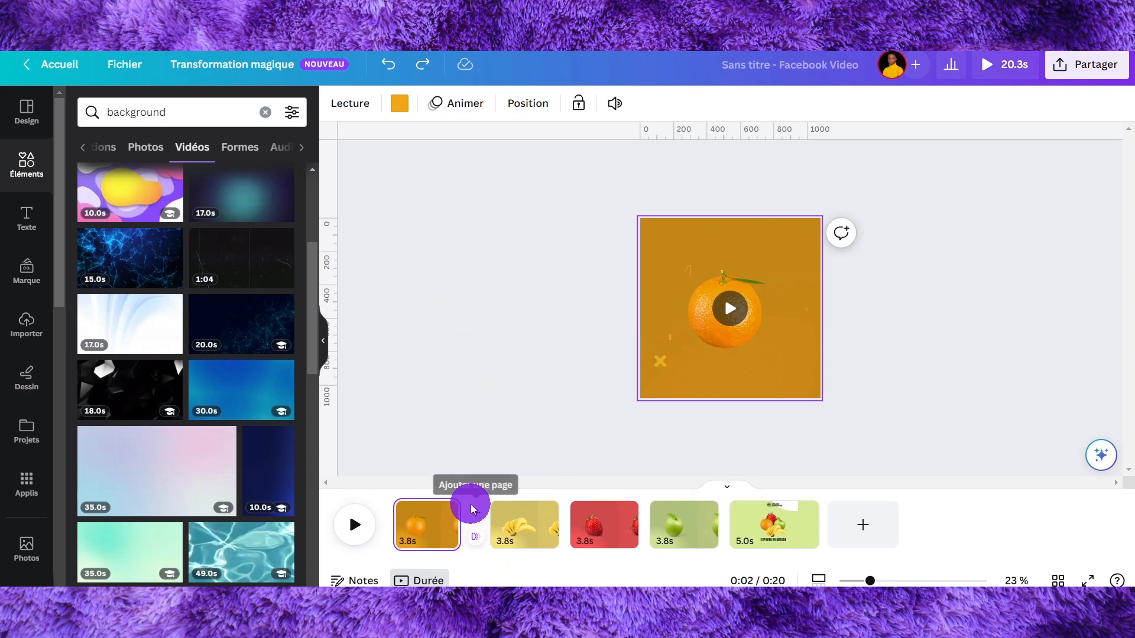
left_click(476, 539)
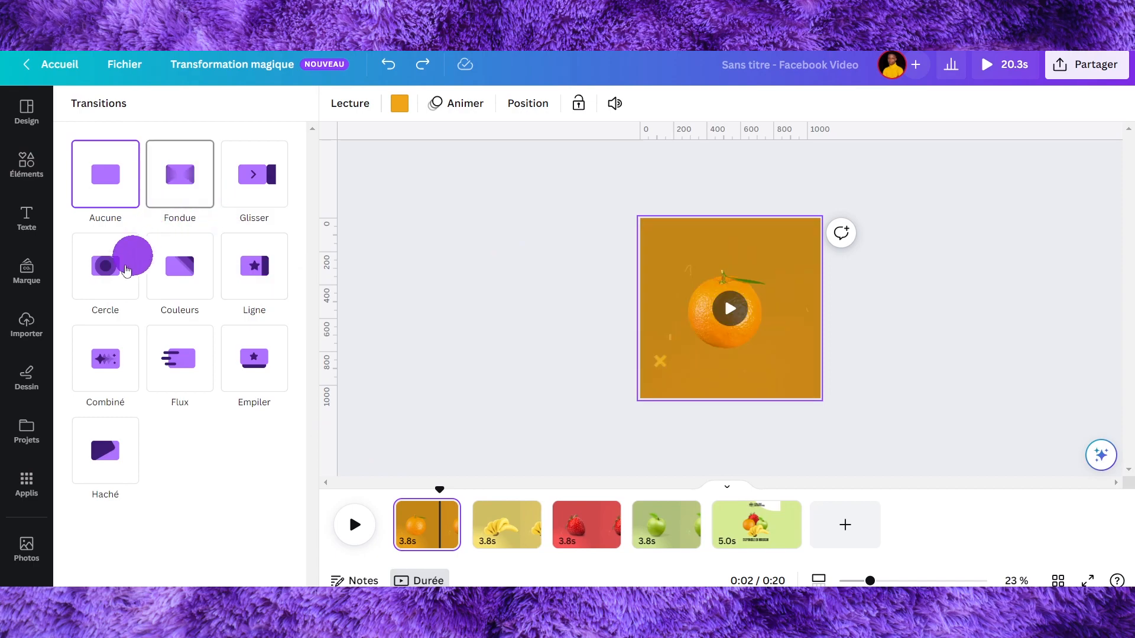
left_click(107, 356)
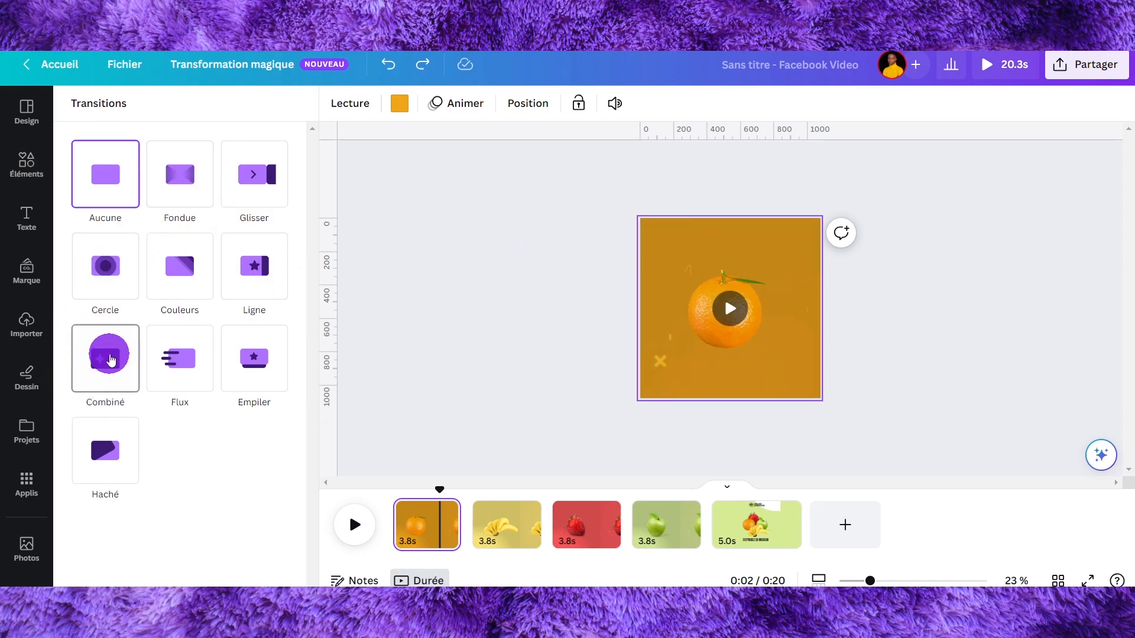
left_click(110, 358)
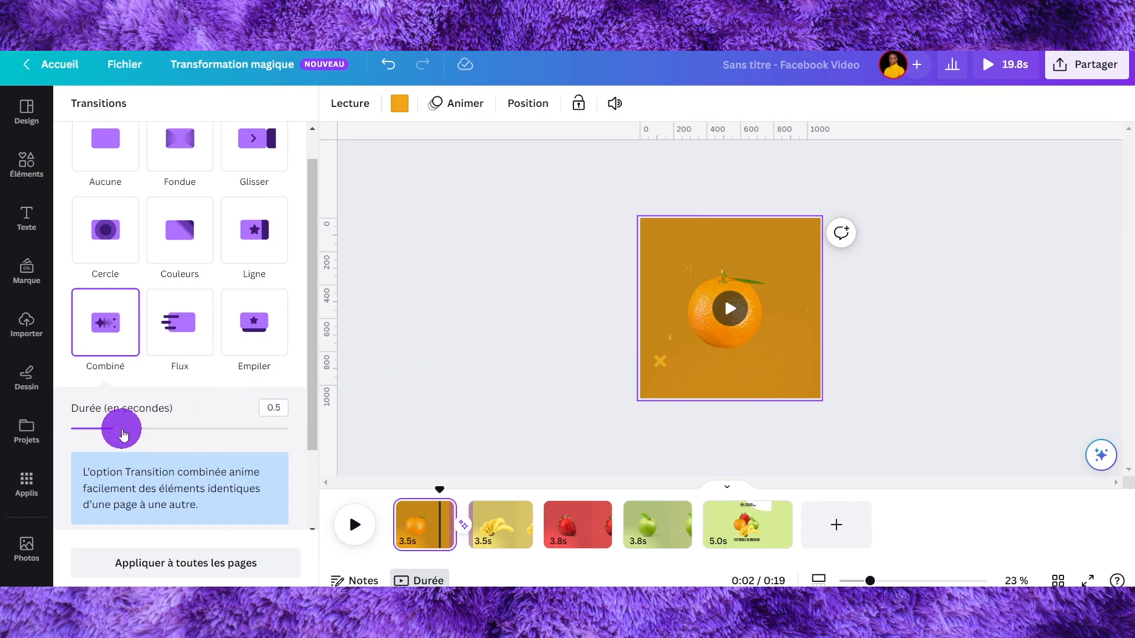
left_click_drag(133, 436, 195, 442)
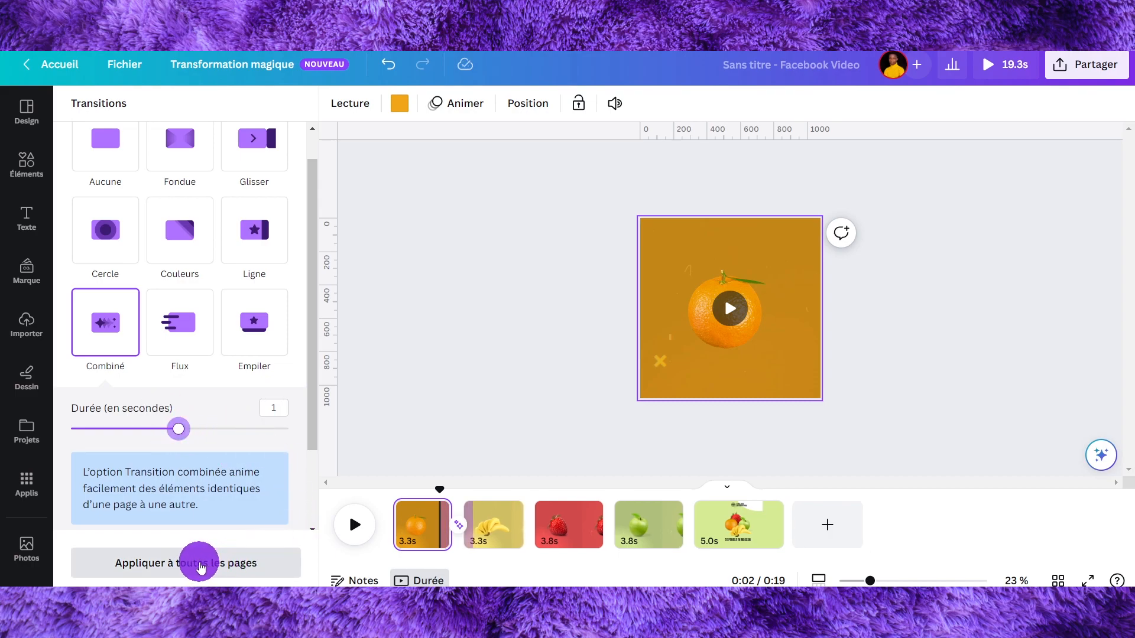
Apply the 1-second Combiné transition to all pages, and change the one before the final page to Haché with an upper-right origin.
left_click(198, 564)
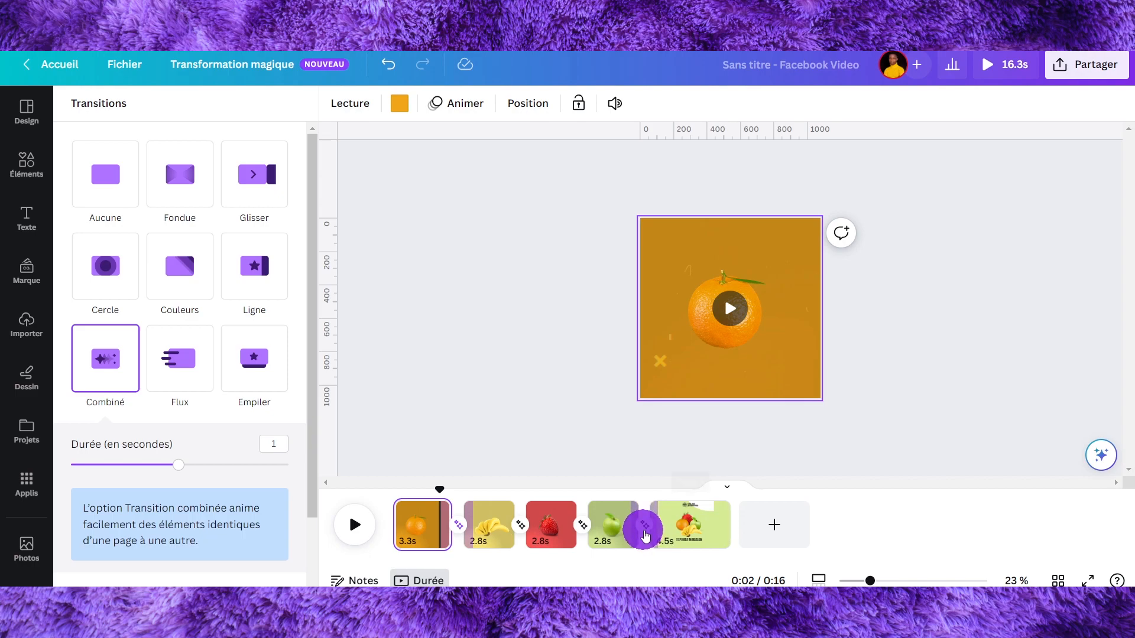
left_click(644, 524)
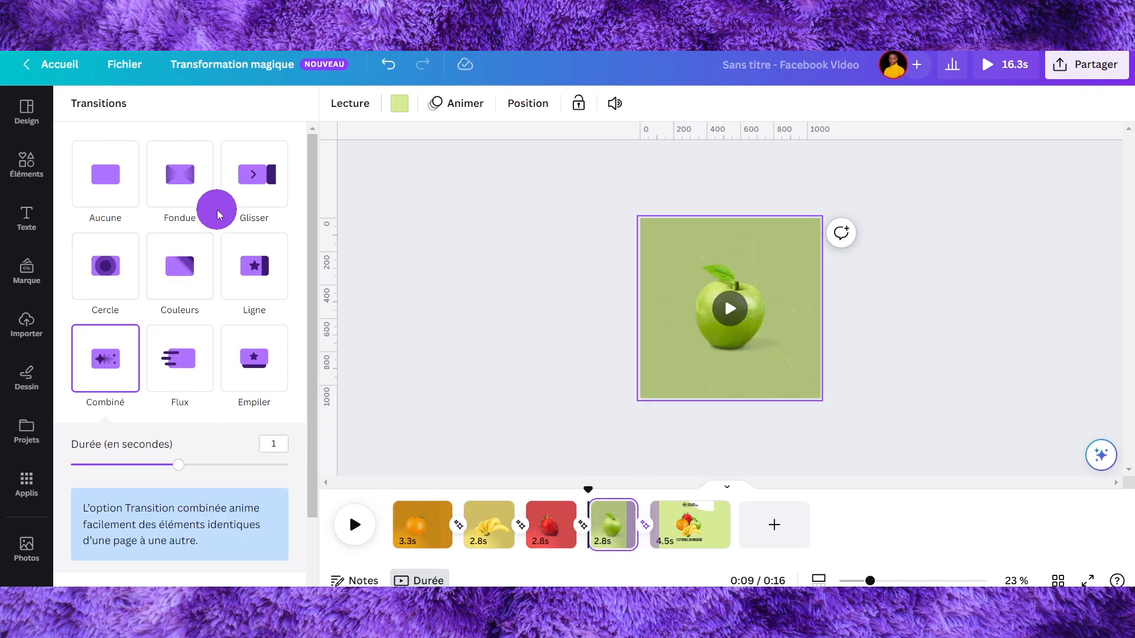
scroll(215, 208, "down", 2)
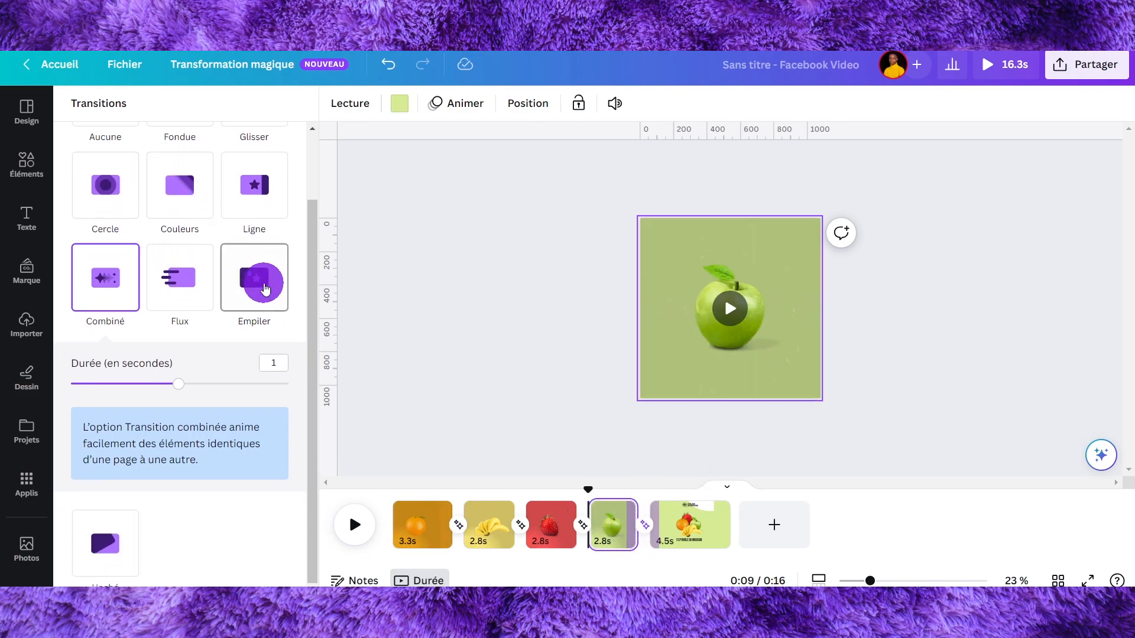
left_click(266, 289)
scroll(183, 500, "up", 1)
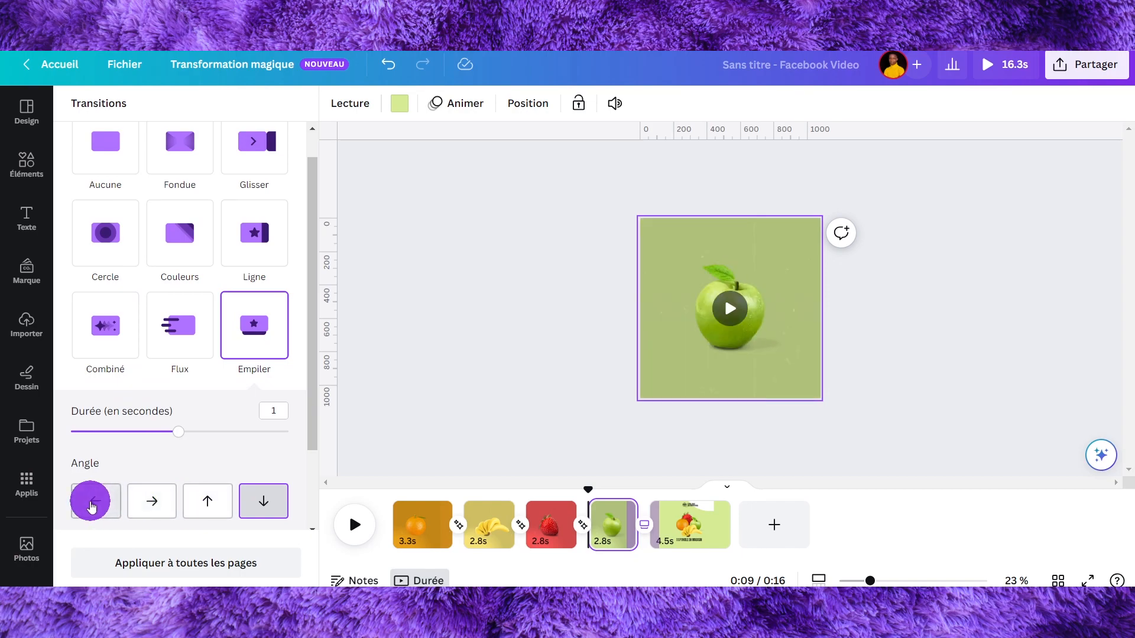
scroll(94, 496, "down", 2)
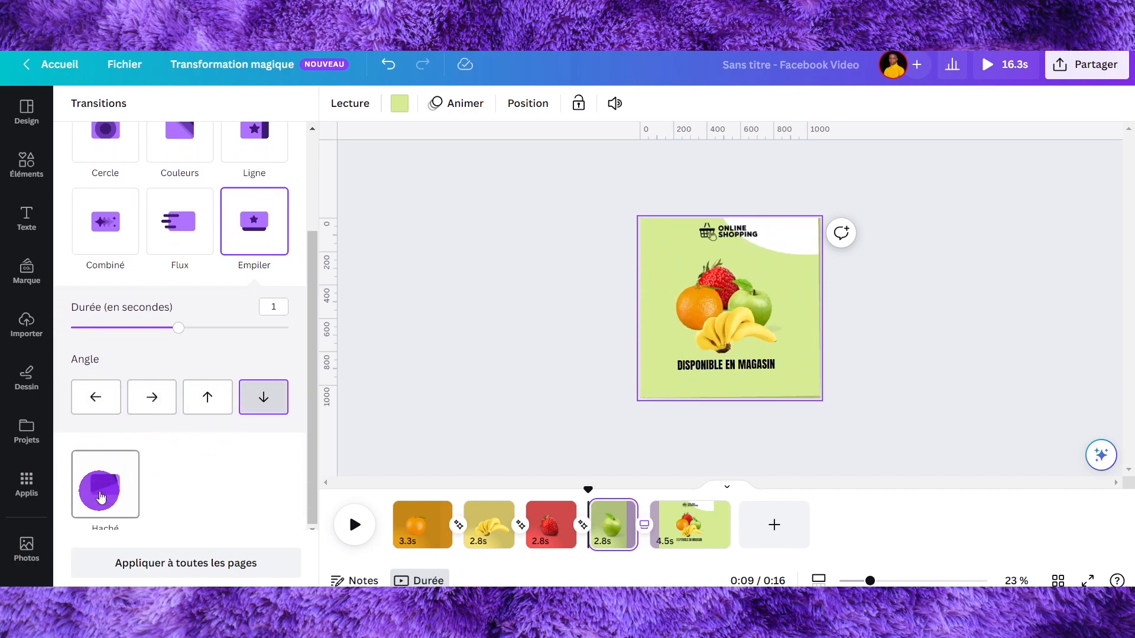
left_click(107, 485)
left_click(106, 227)
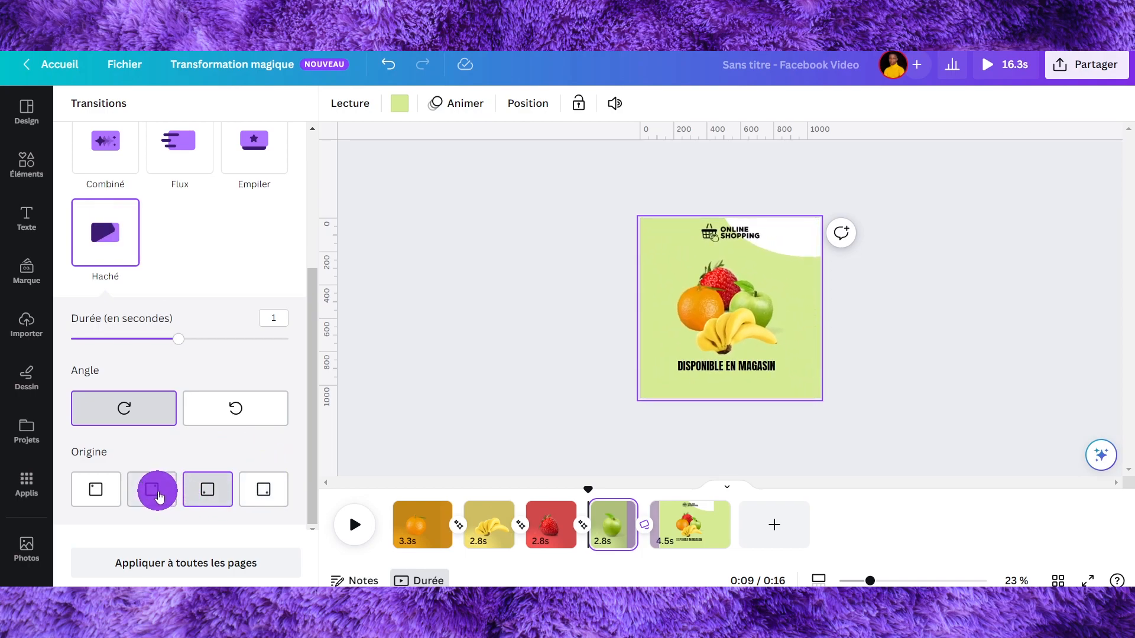
left_click(158, 498)
left_click(612, 493)
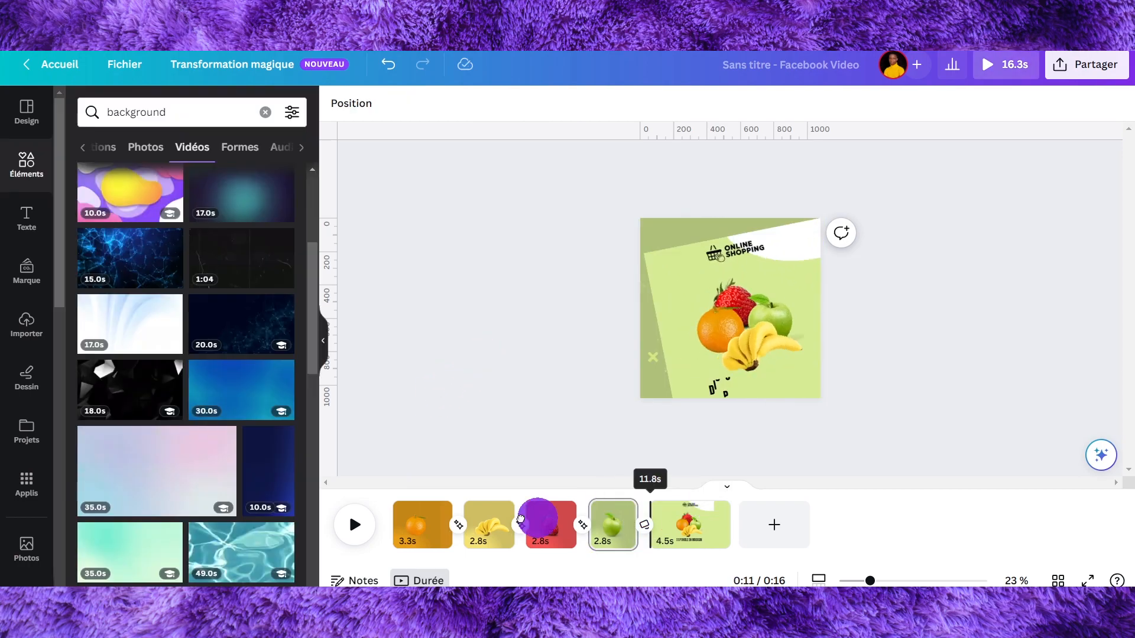
Trim the background video on the orange page to 1.5 seconds.
left_click(416, 525)
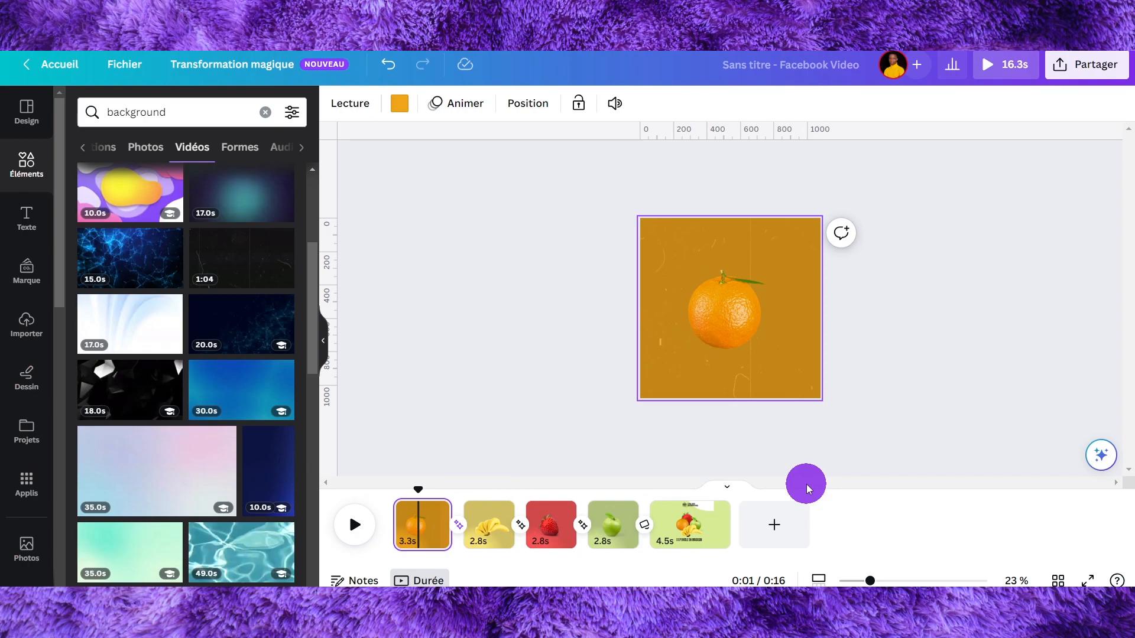
double_click(405, 542)
left_click(364, 99)
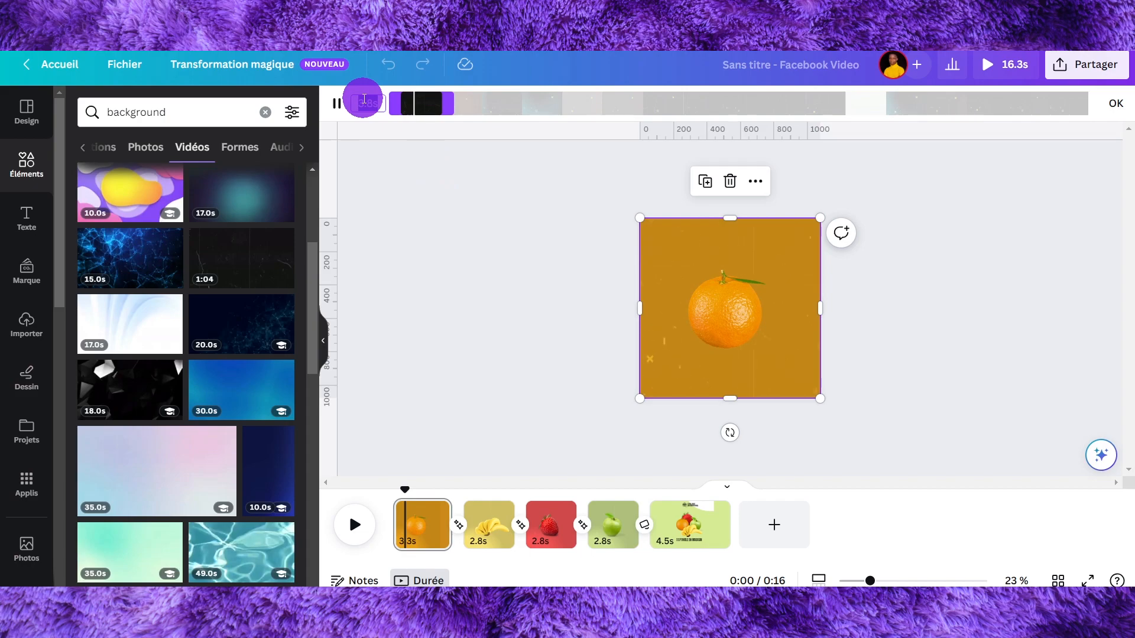
type("1.5")
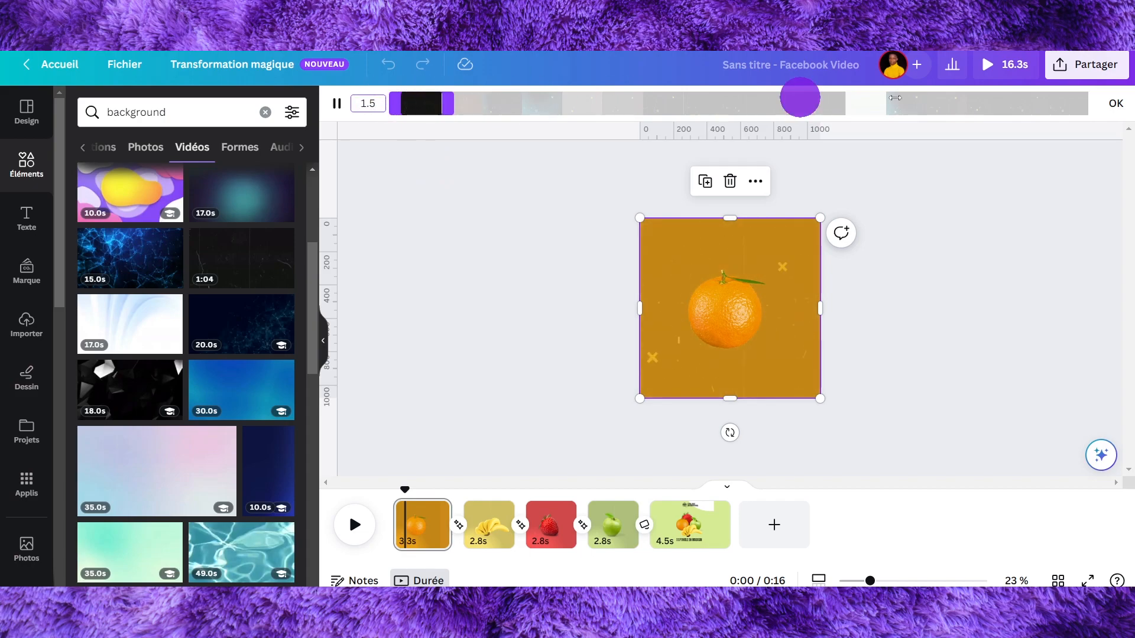
left_click(1116, 104)
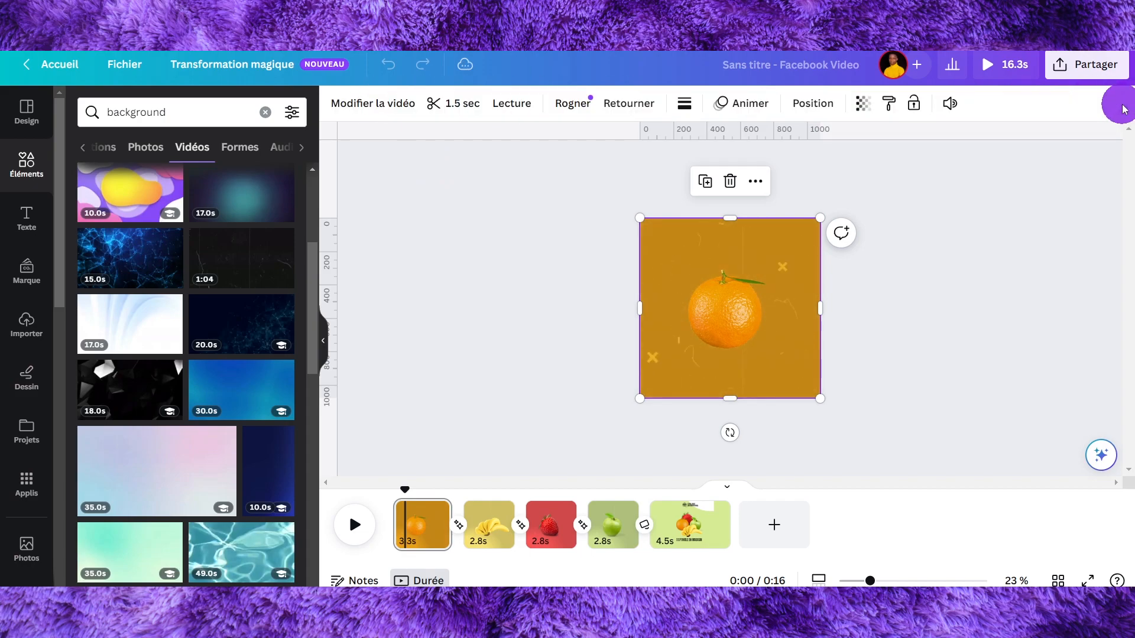
Shorten the orange, banana, strawberry and apple pages to 1.5 seconds each and the final page to 2 seconds.
left_click(430, 520)
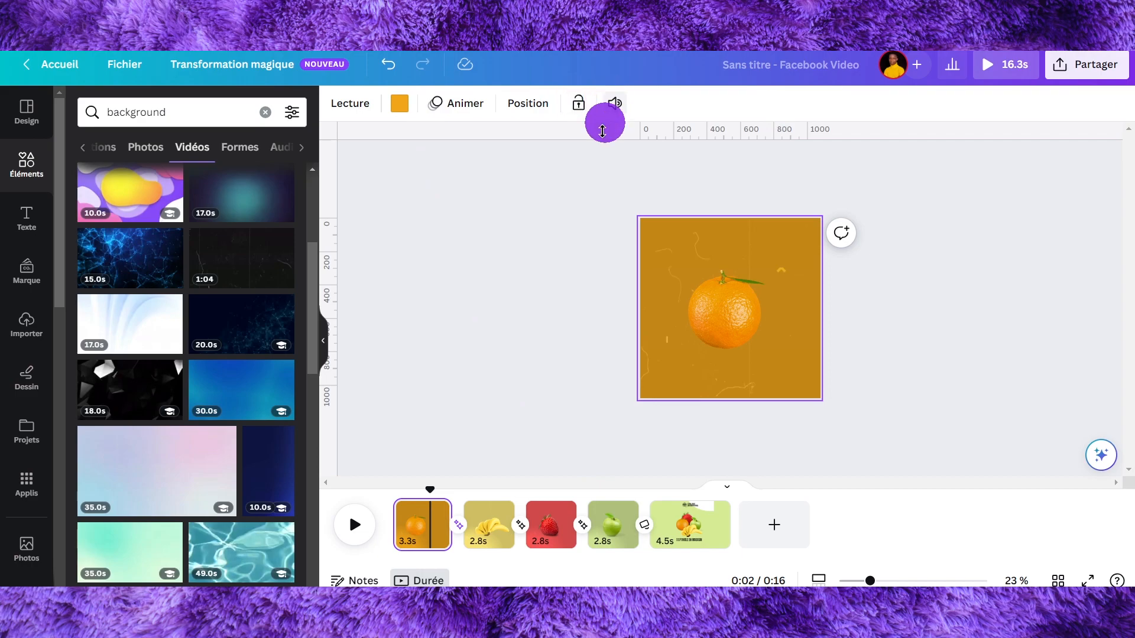
left_click_drag(447, 509, 409, 512)
left_click(454, 526)
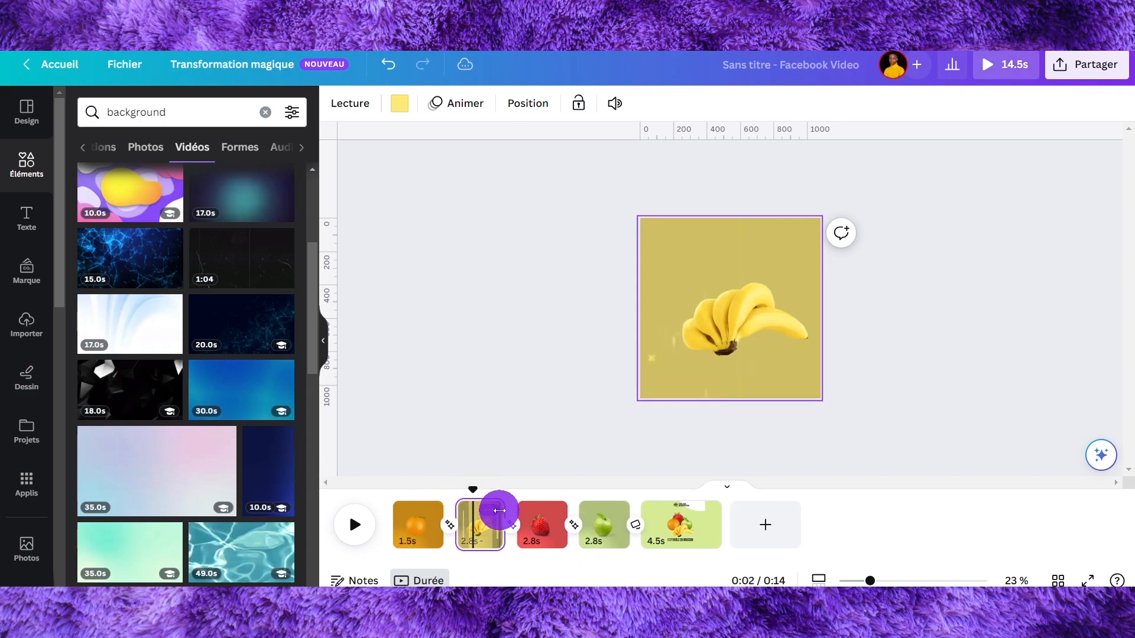
left_click_drag(499, 508, 481, 505)
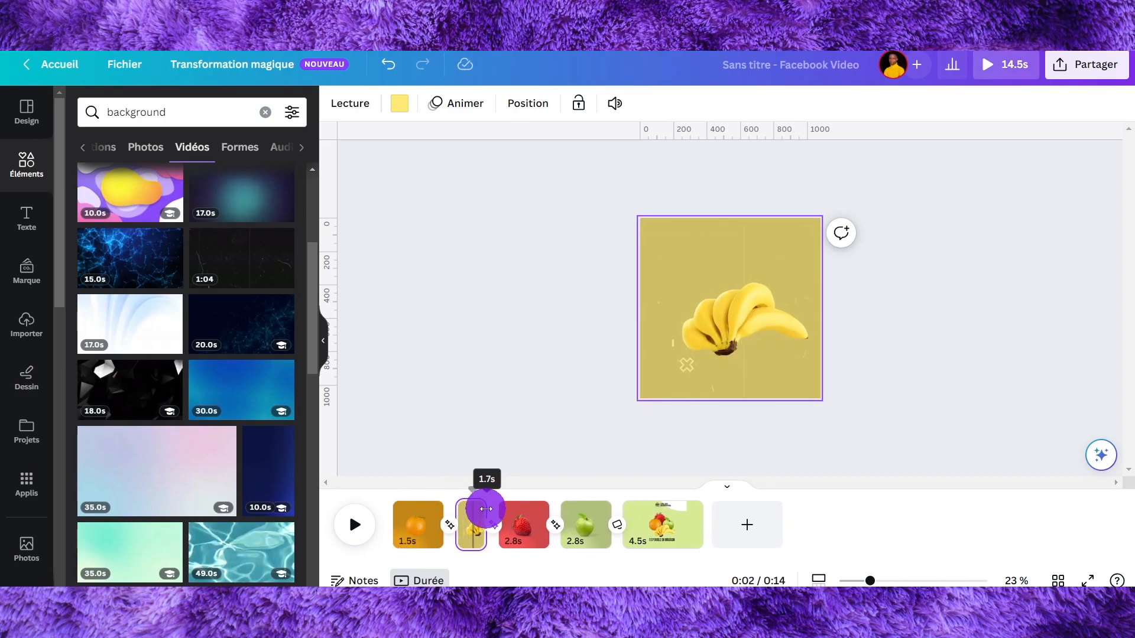
left_click(537, 525)
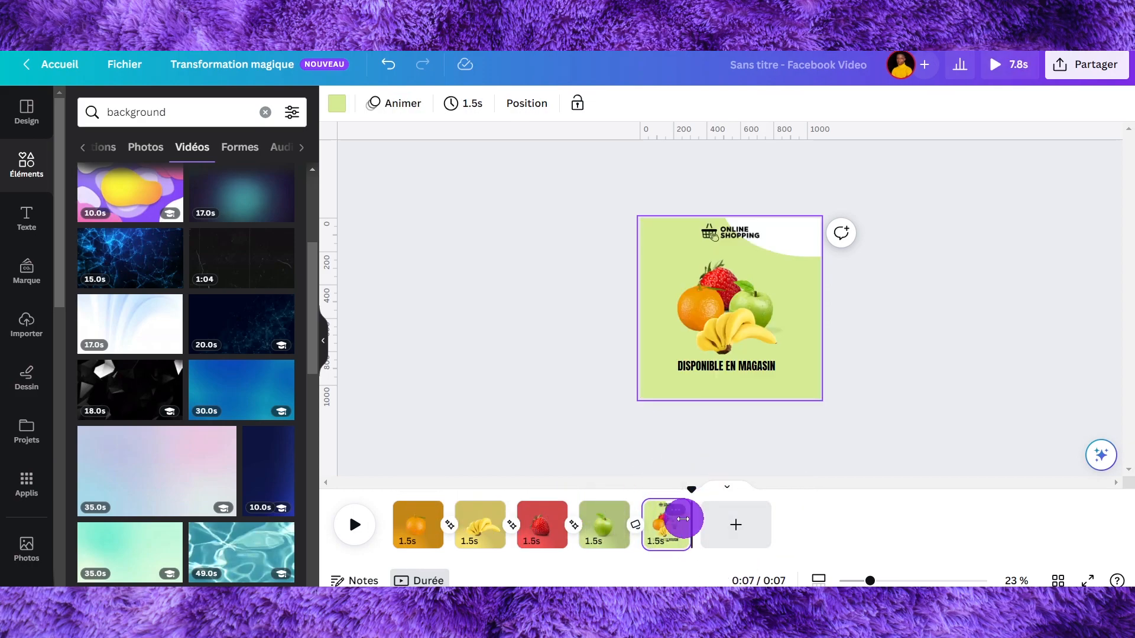
mouse_move(682, 519)
left_mouse_down()
mouse_move(701, 520)
mouse_move(691, 520)
left_mouse_up()
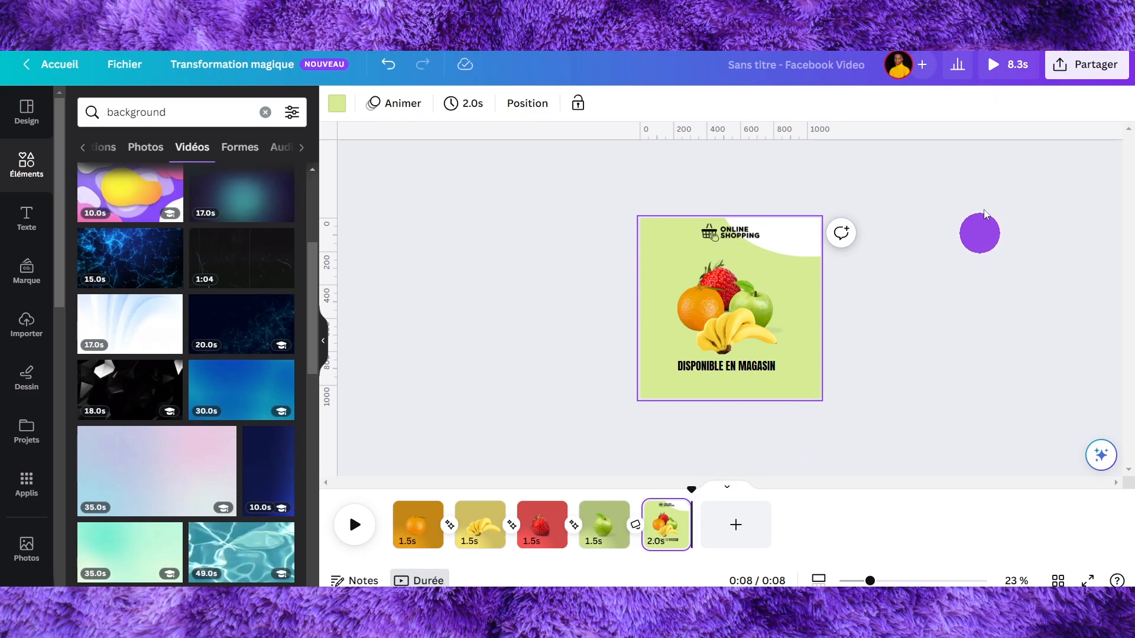
Preview the full video and return the playhead to the orange page.
left_click(992, 67)
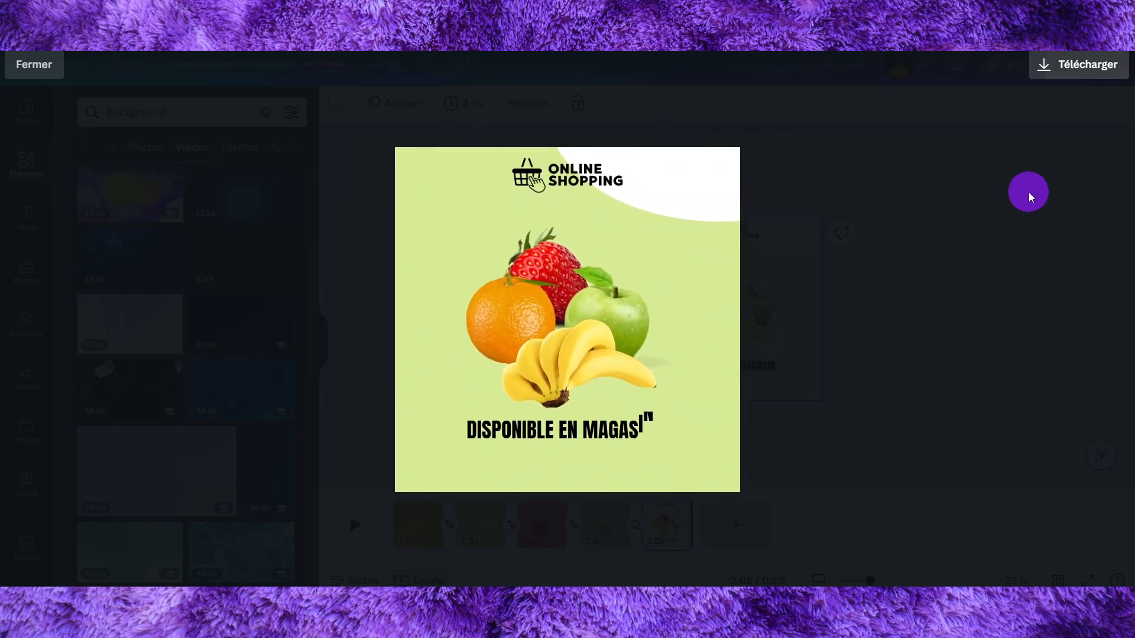
left_click(1028, 193)
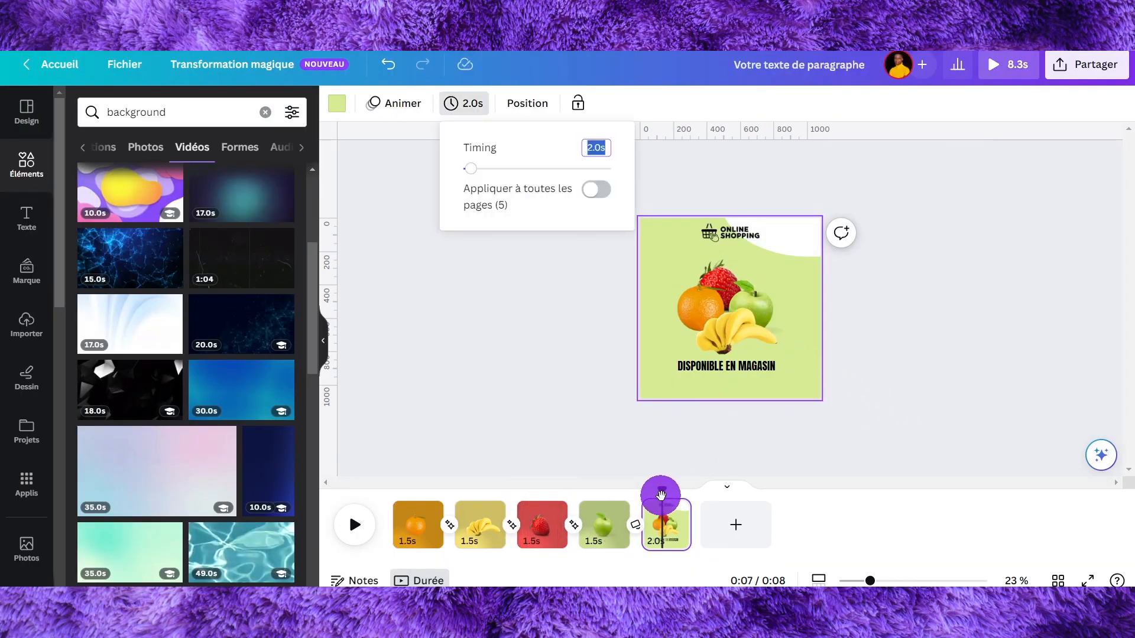
left_click_drag(661, 495, 414, 495)
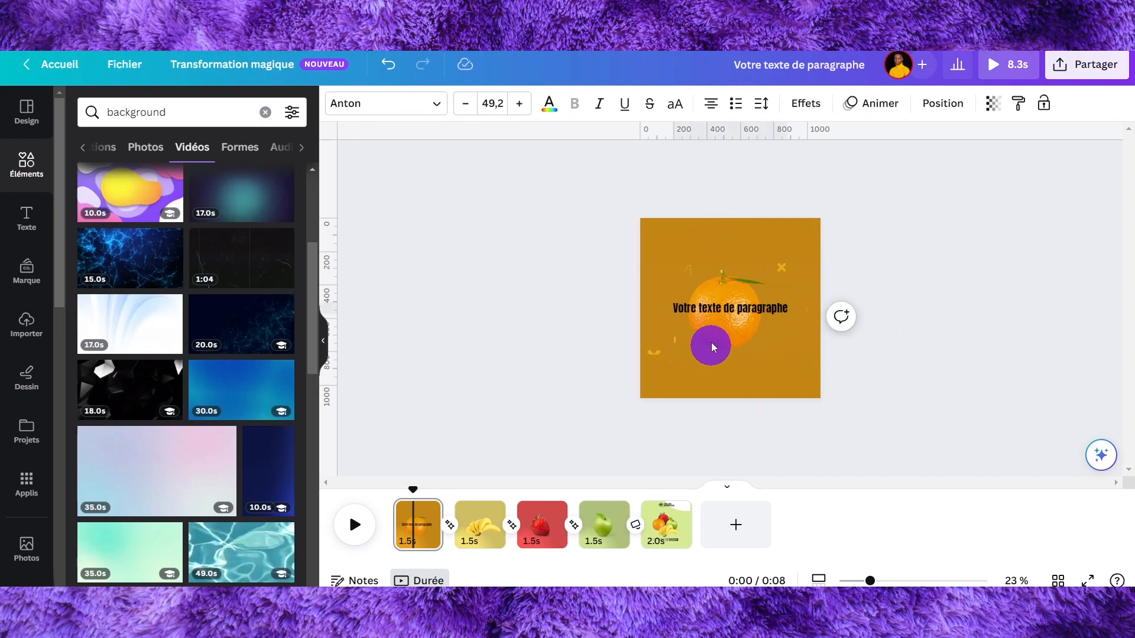
Replace the placeholder paragraph text on the orange page with "Orange".
left_click(696, 312)
left_click(686, 307)
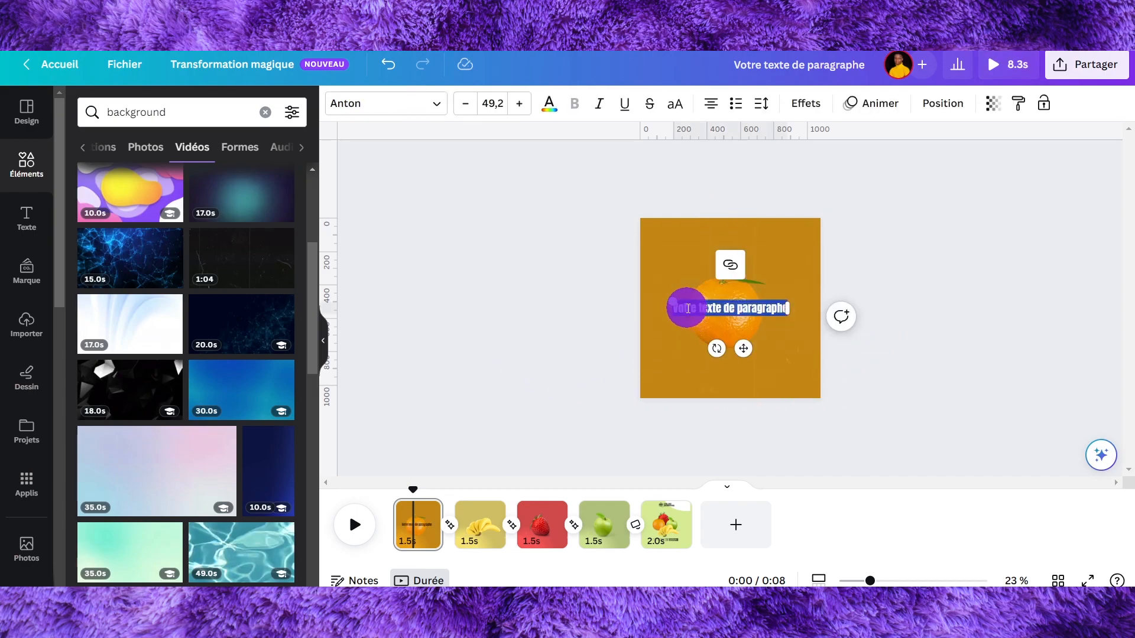
type("Orange")
key("BackSpace")
key("BackSpace")
type("ge")
Add the lines "Bannane", "Fraise" and "Pomme" below "Orange" in the same text box, separated by blank lines.
key("Return")
key("Return")
key("Return")
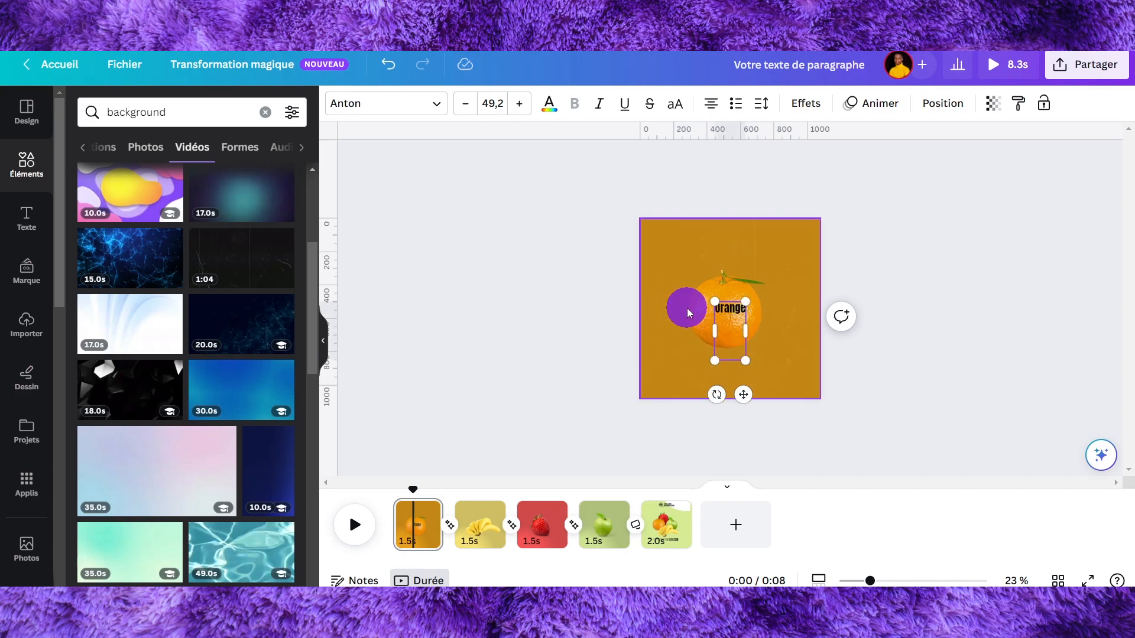
key("BackSpace")
type("Bann")
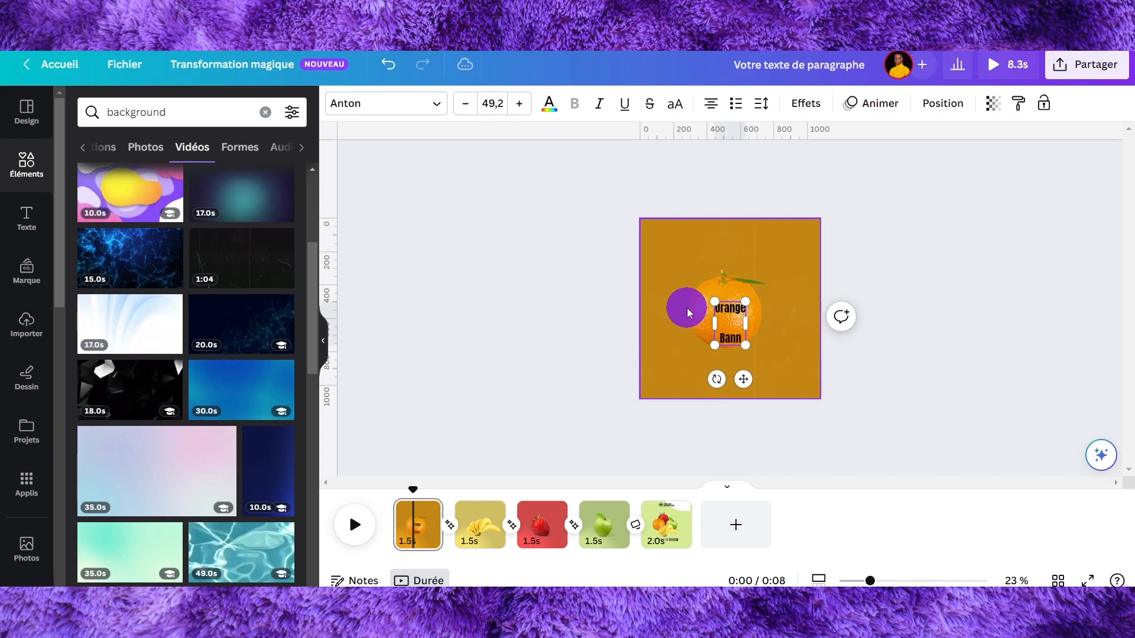
type("ane")
key("Return")
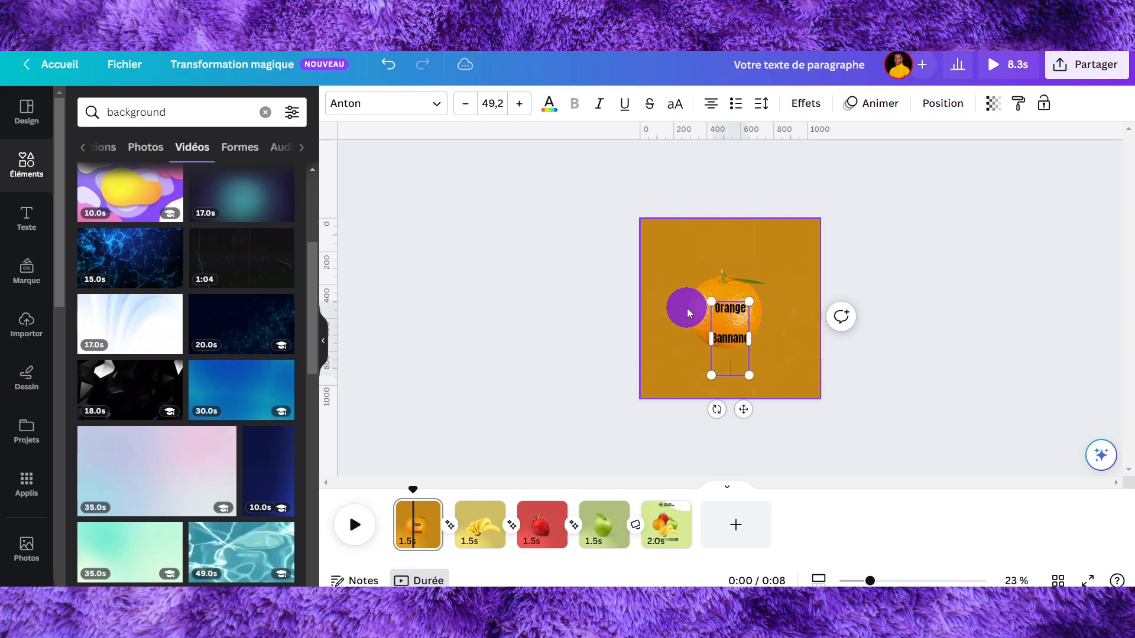
type("Fraise")
key("Return")
type("pomme")
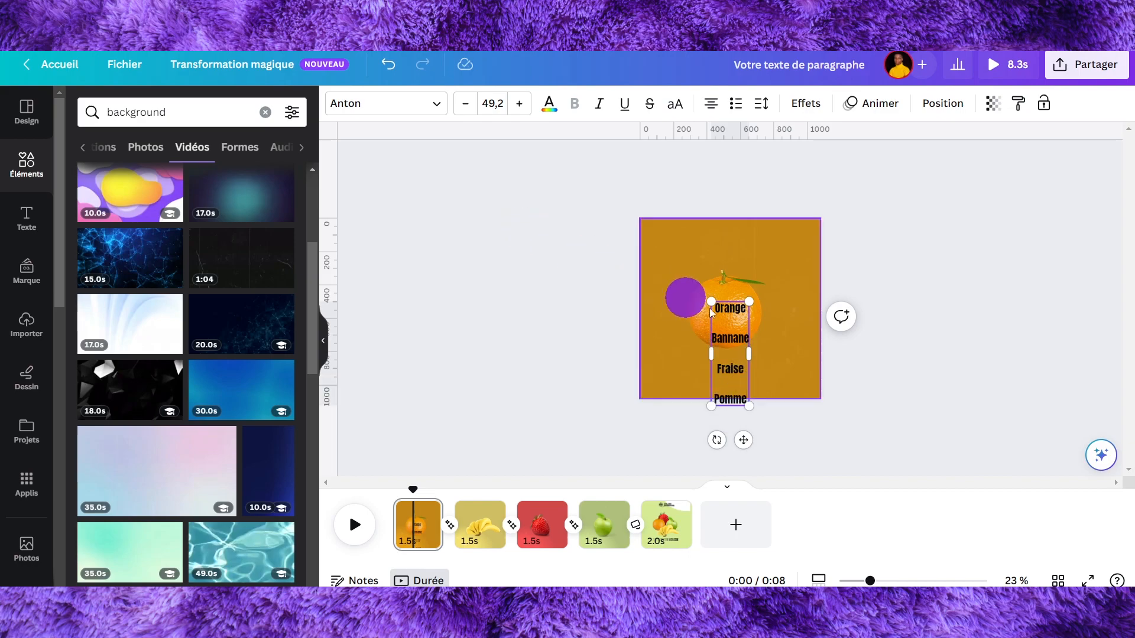
Insert blank lines after "Orange" until "Bannane" falls below the page's lower edge.
left_click(741, 321)
key("Return")
key("Return")
key("Return")
key("Return")
key("Return")
key("Return")
key("Return")
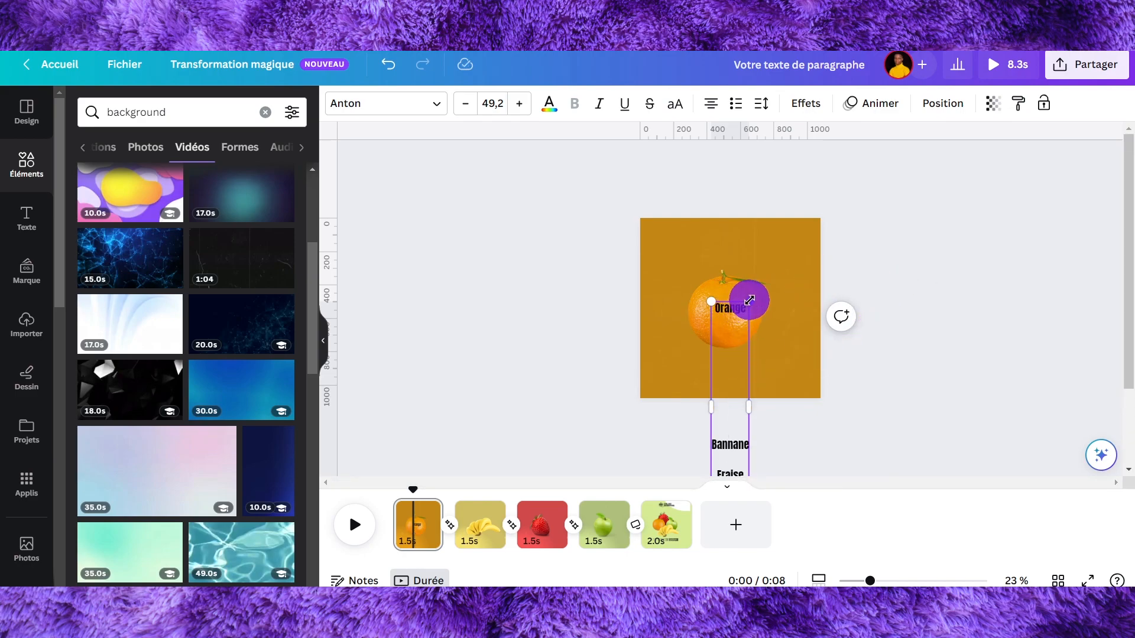
Enlarge the fruit-name text to size 62,2 and position it so "Orange" sits above the orange.
left_click_drag(748, 300, 800, 248)
left_click(560, 226)
left_click_drag(747, 280, 737, 281)
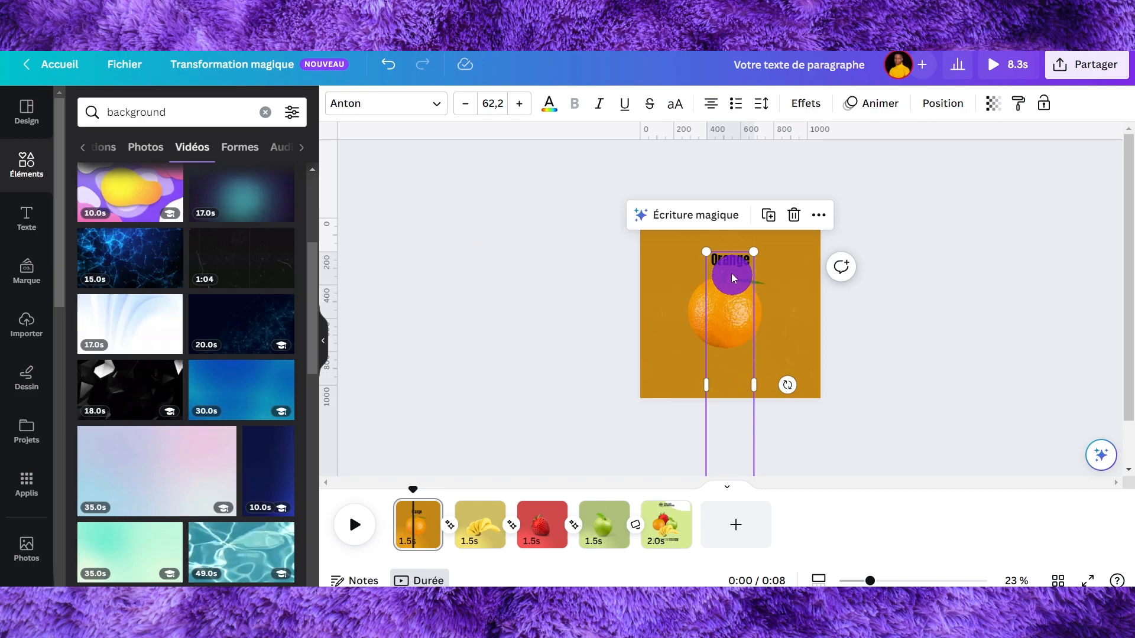
Reduce the fruit-name text to size 27,4 and paste blank lines between "Bannane" and "Fraise".
scroll(887, 308, "down", 1)
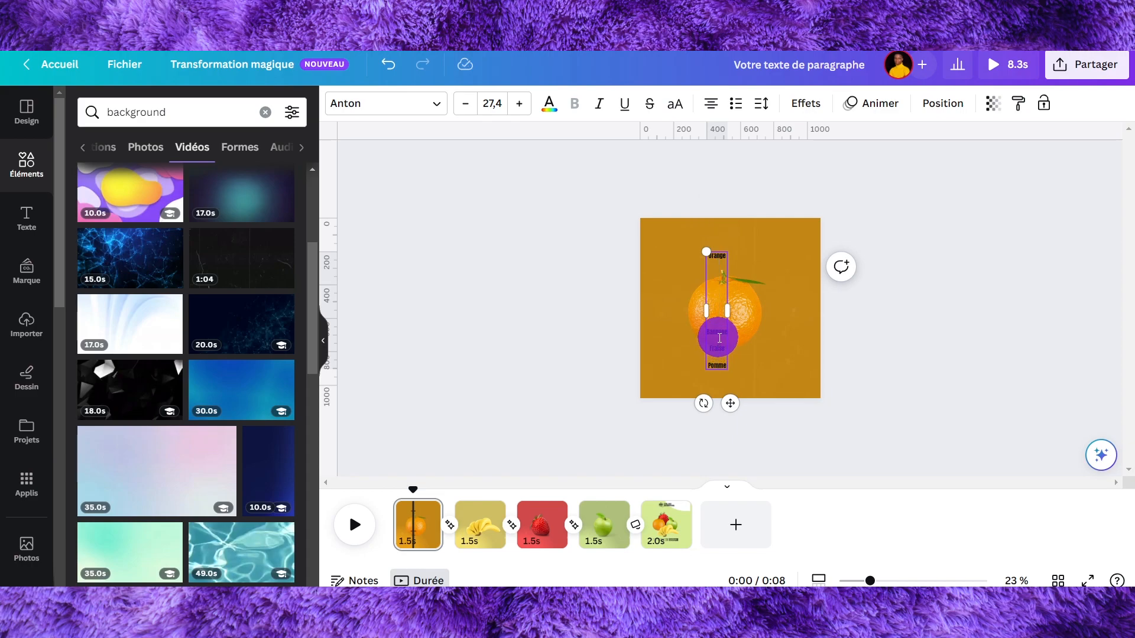
key("ctrl+v")
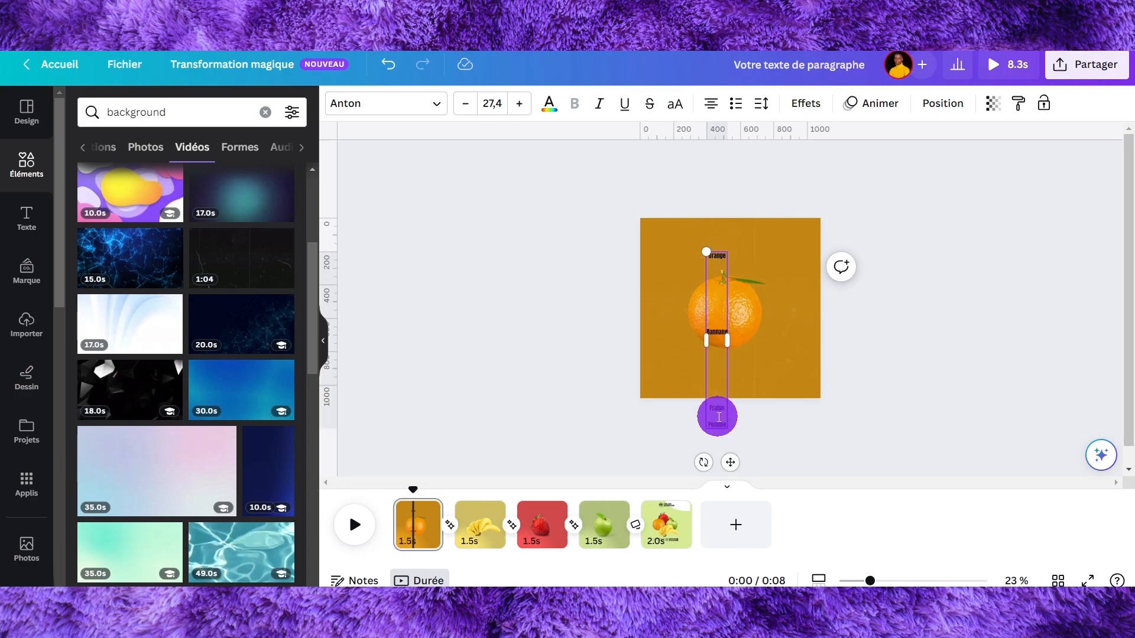
left_click(937, 267)
Enlarge the fruit-name text to size 52,8 and centre it horizontally with "Orange" just above the orange.
left_click(706, 276)
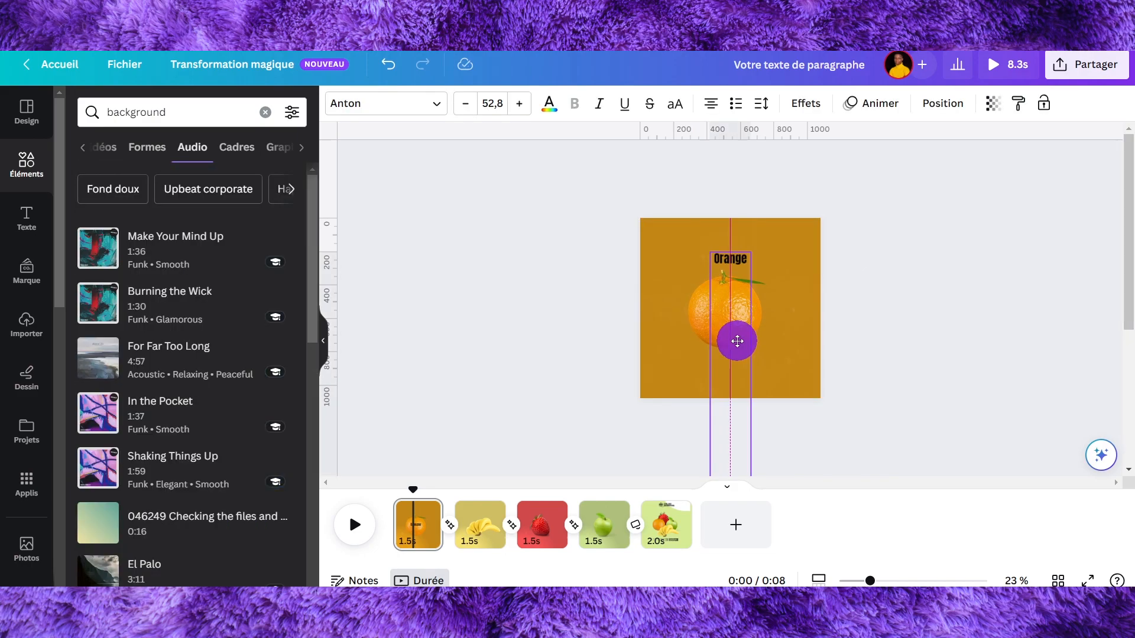
left_click_drag(737, 341, 737, 341)
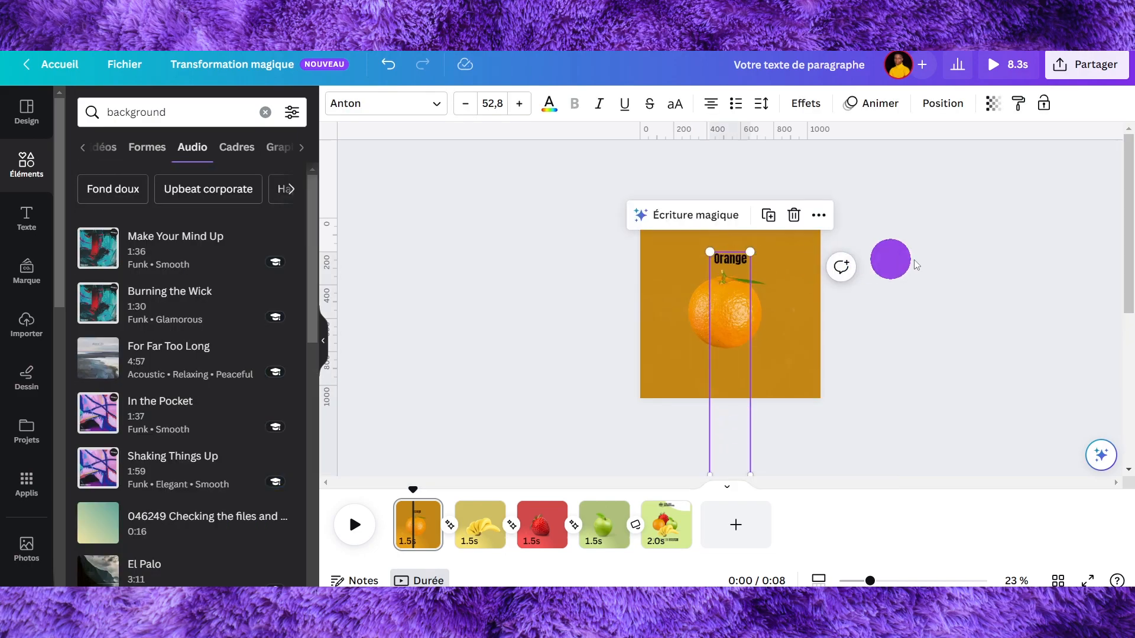
left_click(967, 253)
left_click_drag(735, 258, 738, 258)
left_click(977, 239)
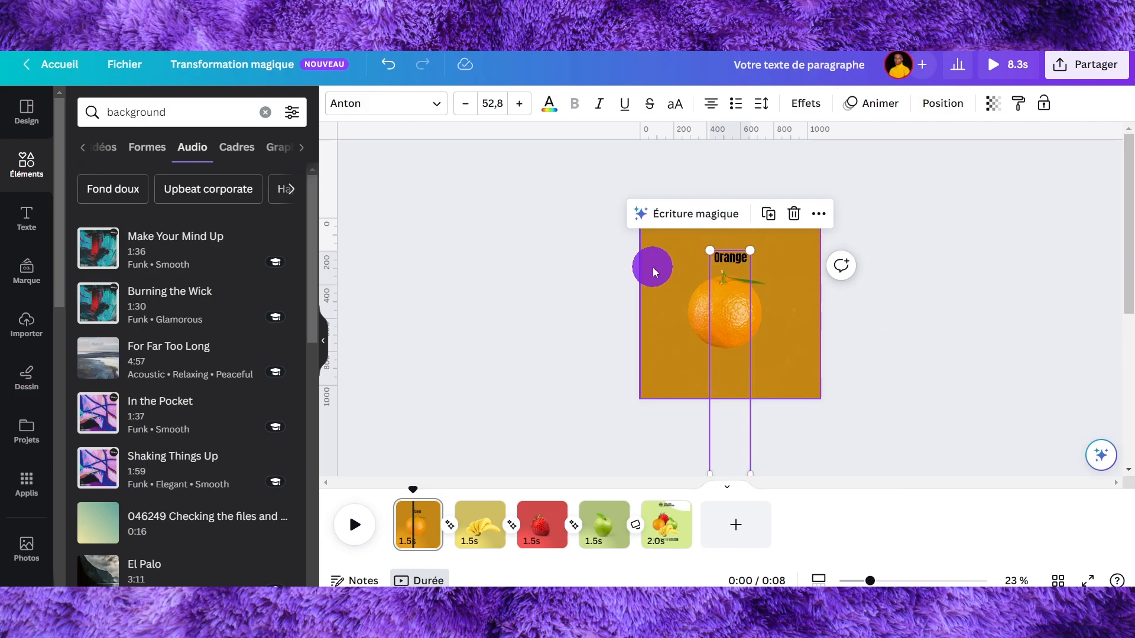
Copy the fruit-name text from the orange page onto the banana page.
right_click(701, 251)
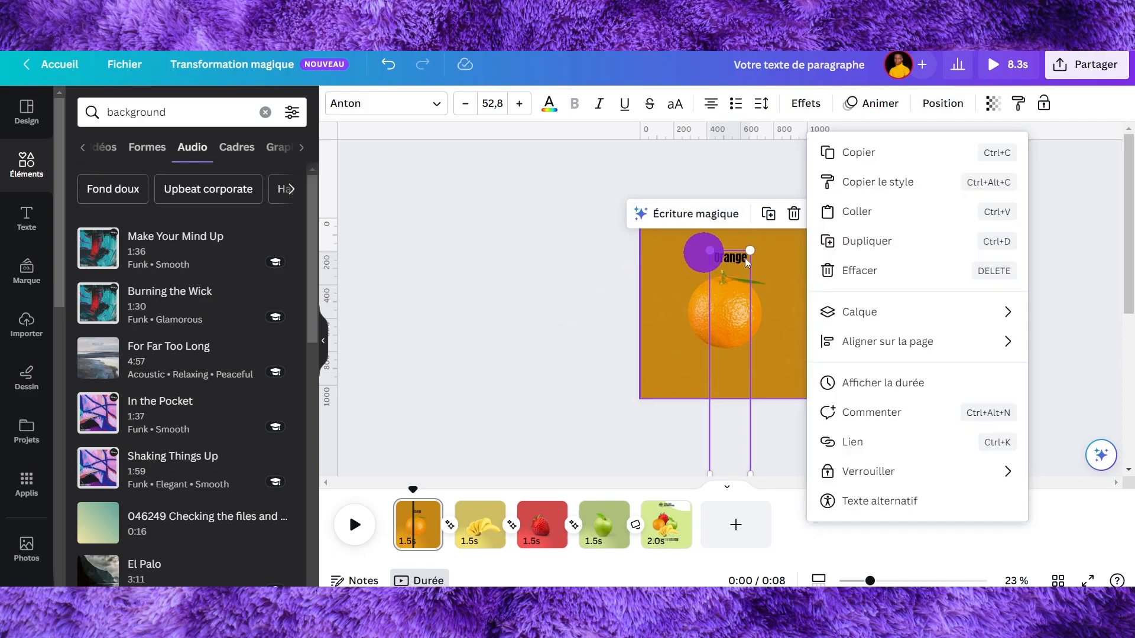
left_click(923, 155)
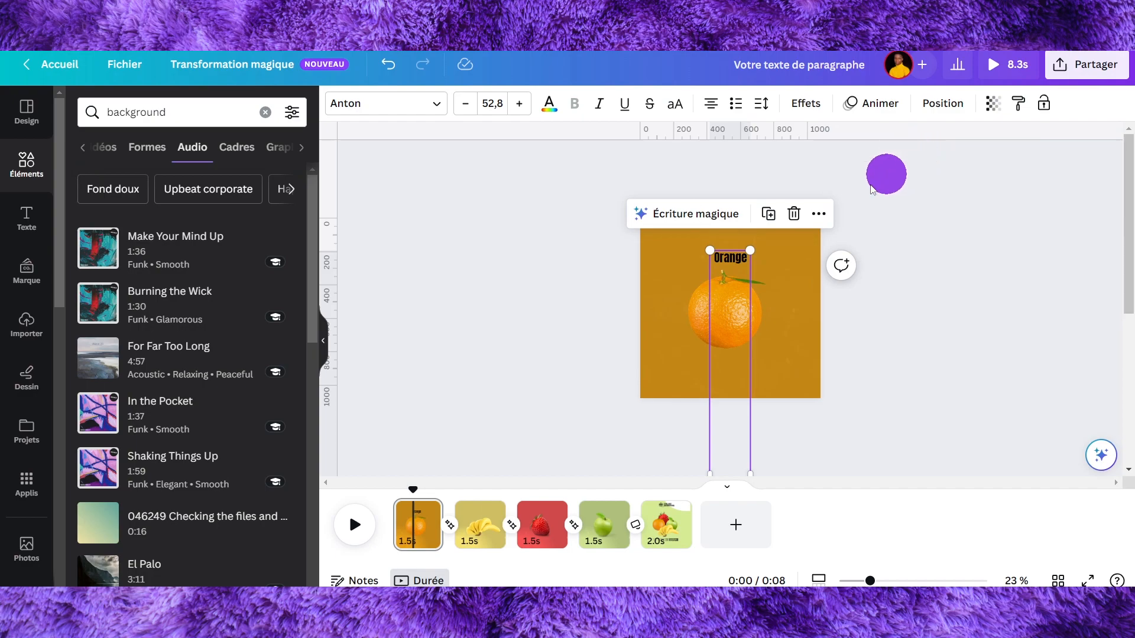
left_click(482, 526)
key("ctrl+v")
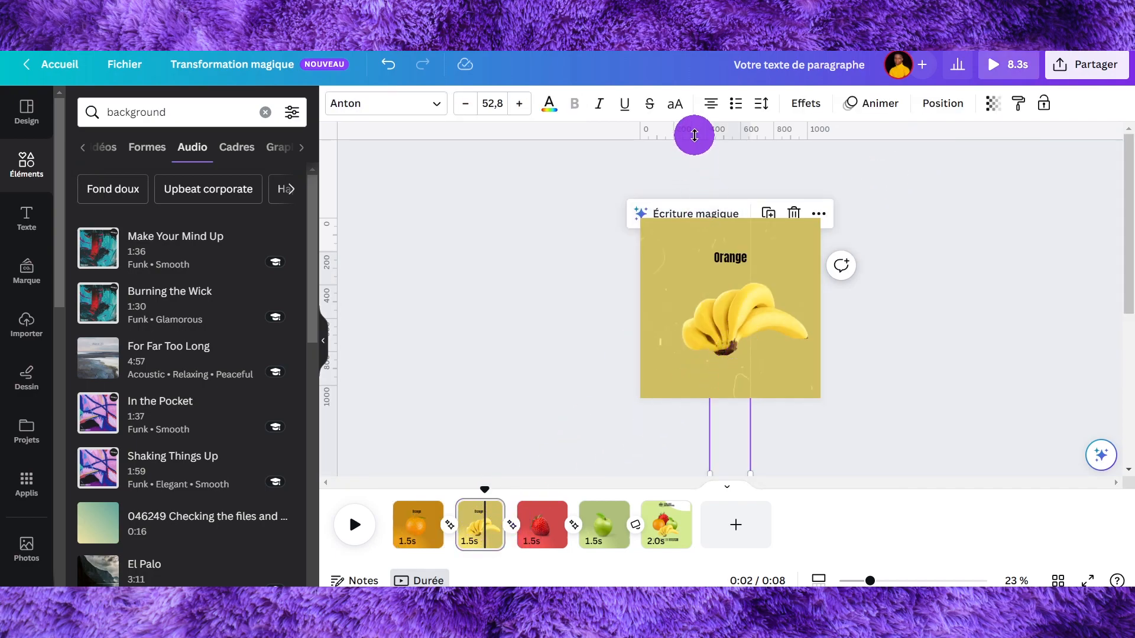
Move the text on the banana page upward until "Bannane" sits above the bananas.
left_click_drag(701, 219, 703, 258)
left_click_drag(332, 241, 730, 278)
left_click_drag(747, 433, 747, 273)
Place the fruit-name text on the strawberry page and move it upward until "Fraise" sits above the strawberry.
left_click(539, 541)
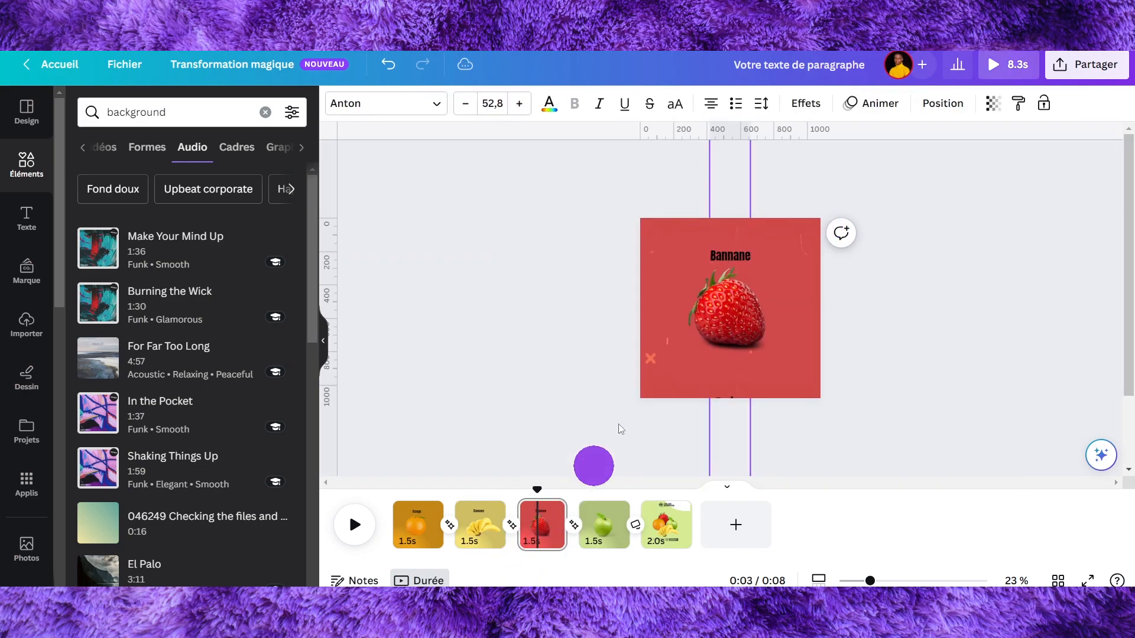
left_click(740, 271)
left_click_drag(744, 417, 745, 266)
Copy the fruit-name text onto the apple page and move it upward until "Pomme" sits above the apple.
key("ctrl+c")
left_click(601, 526)
key("ctrl+v")
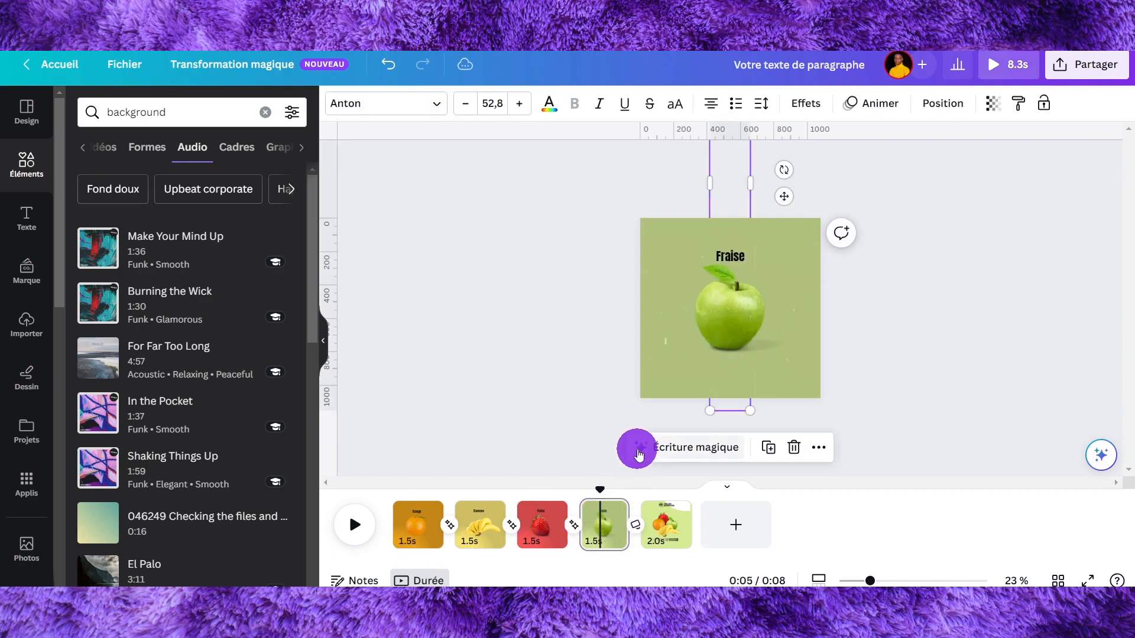
mouse_move(732, 383)
left_mouse_down()
mouse_move(732, 364)
mouse_move(735, 403)
left_mouse_up()
left_click_drag(735, 403, 733, 256)
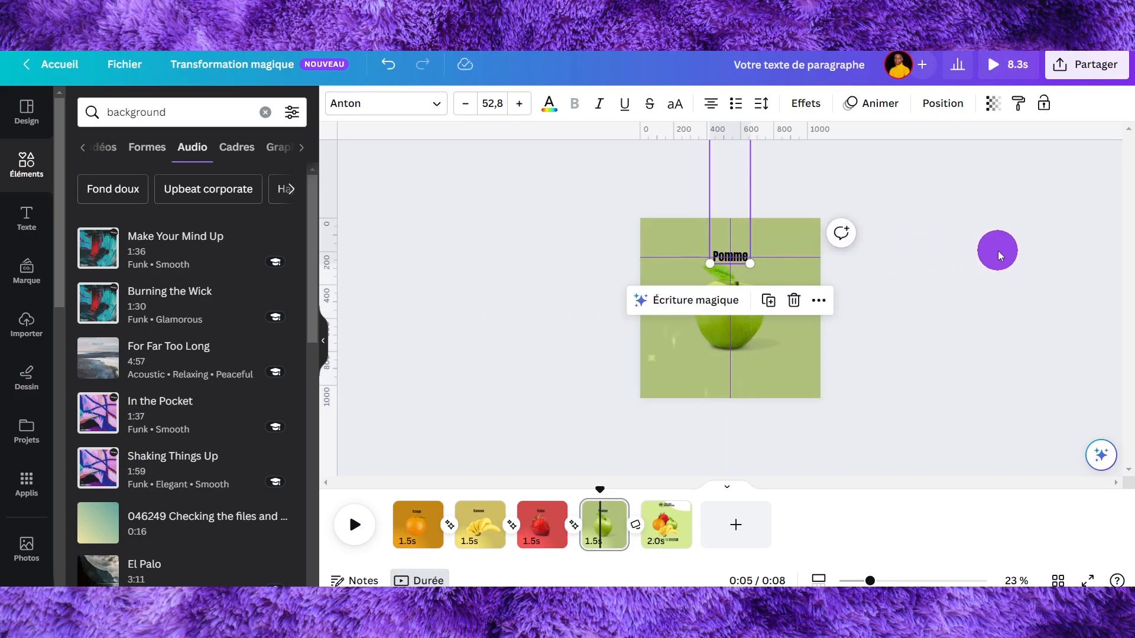
Return to the start of the timeline and preview the full video.
left_click(997, 255)
left_click_drag(592, 489, 378, 508)
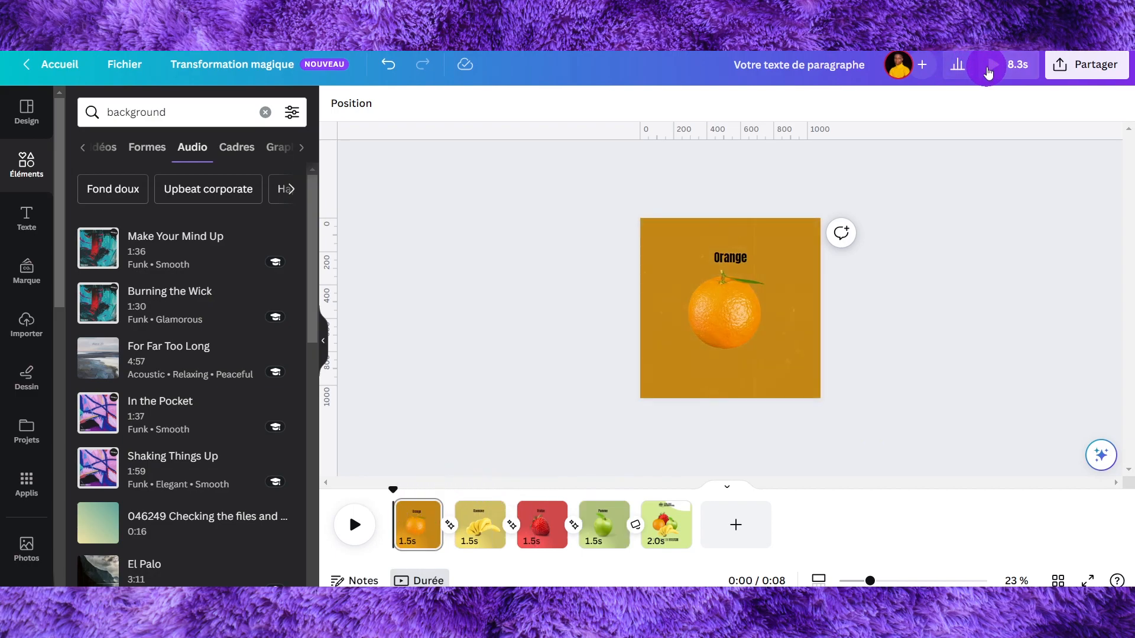
left_click(986, 71)
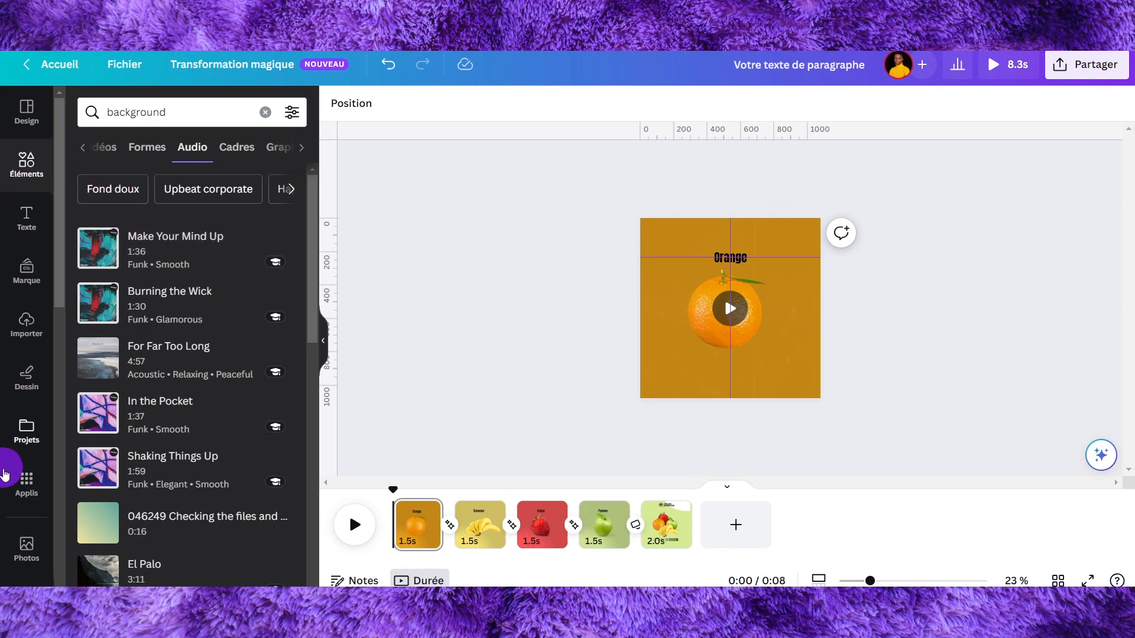
Search the audio library for "grasshopper" and add the track "Grasshopper's Dance" to the video.
scroll(4, 476, "down", 3)
left_click(12, 465)
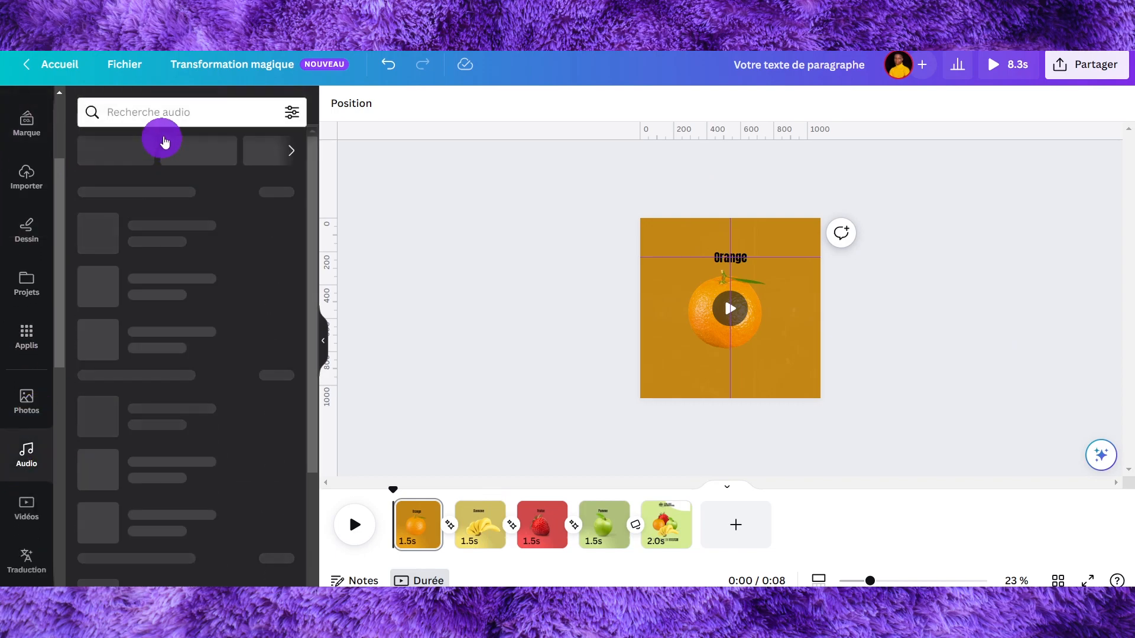
left_click(172, 117)
type("grasshoppe")
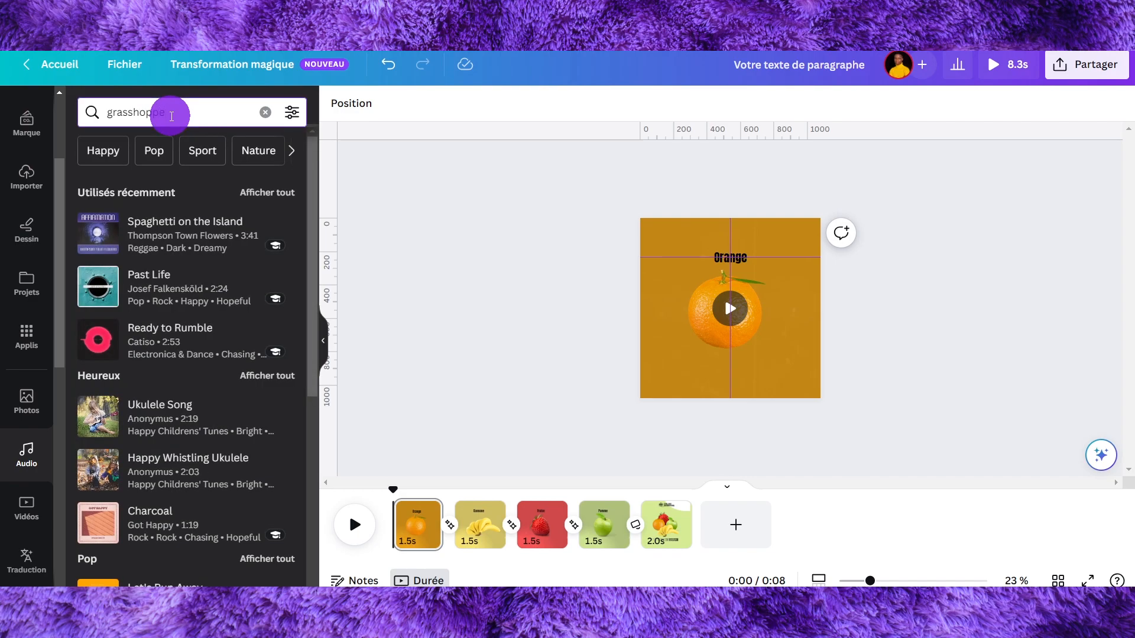
type("r")
key("Return")
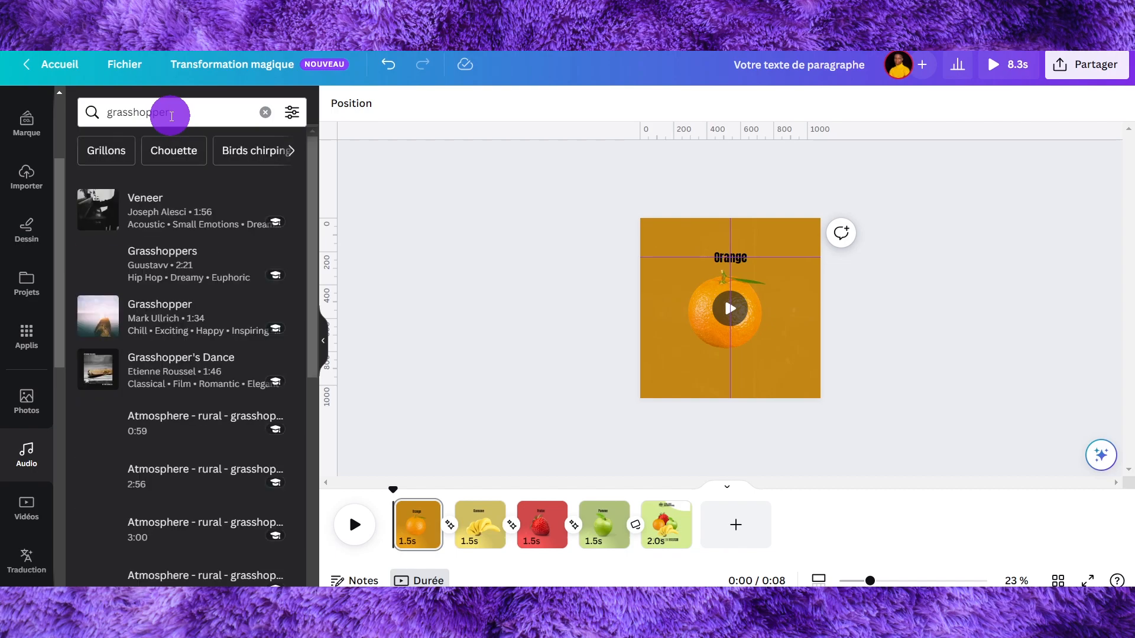
scroll(228, 355, "down", 2)
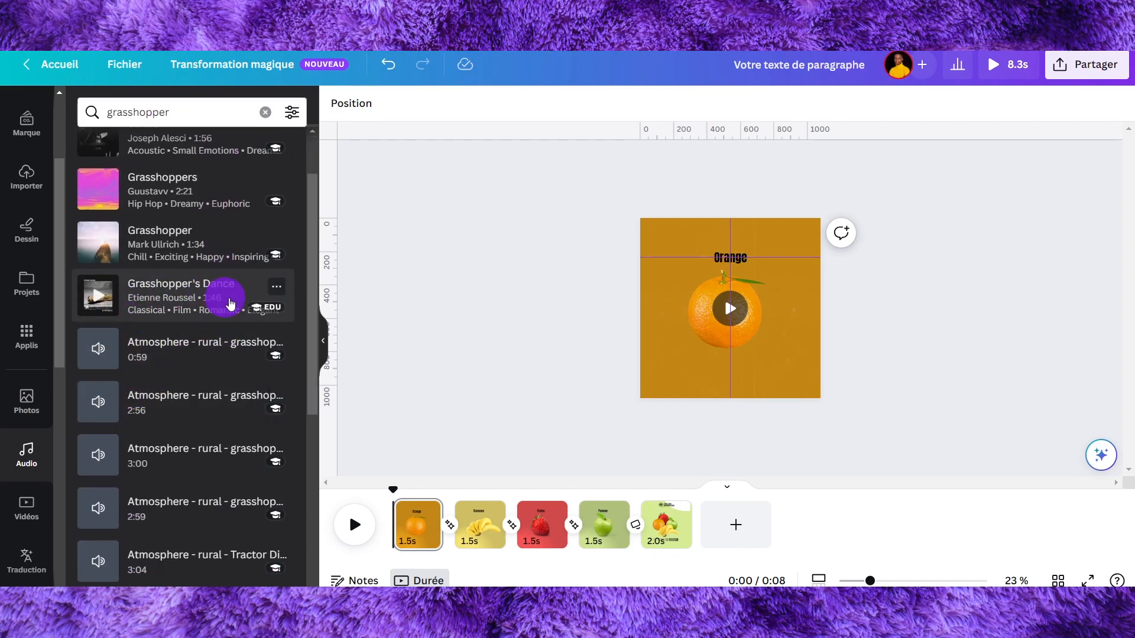
scroll(159, 355, "up", 2)
mouse_move(109, 382)
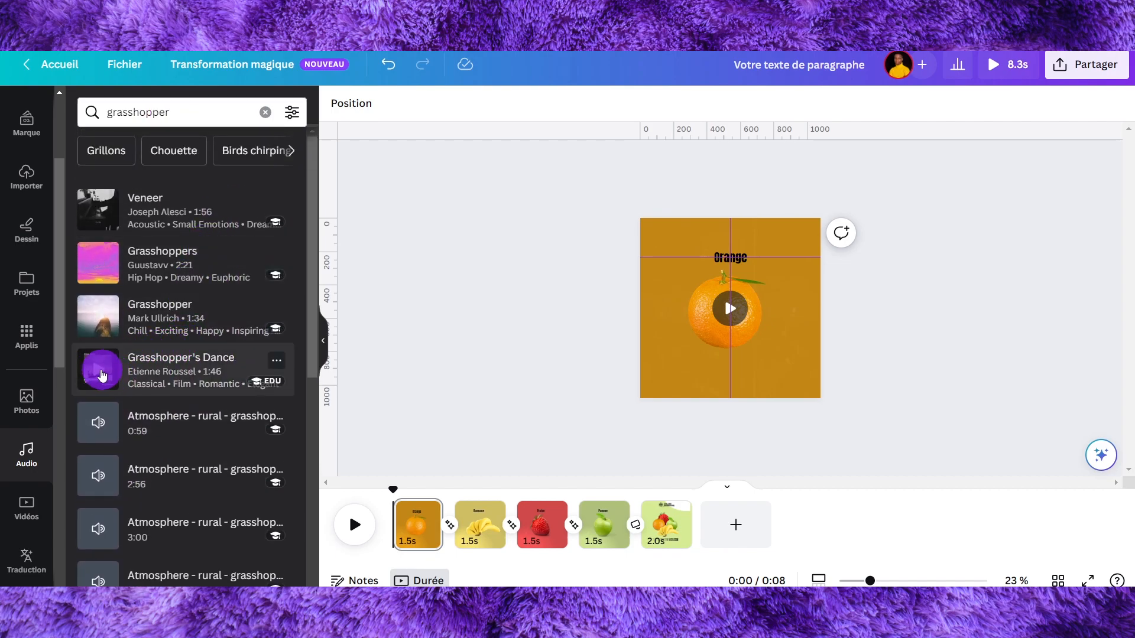
left_click(192, 370)
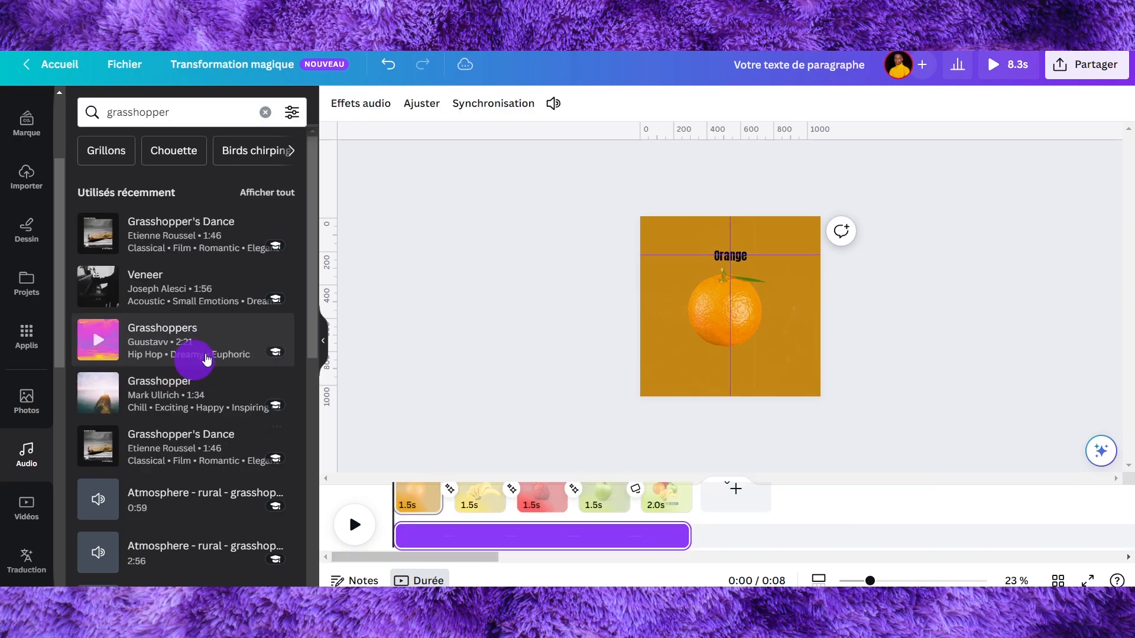
Set the volume of the "Grasshopper's Dance" track to 50.
left_click(555, 104)
left_click_drag(605, 174, 575, 175)
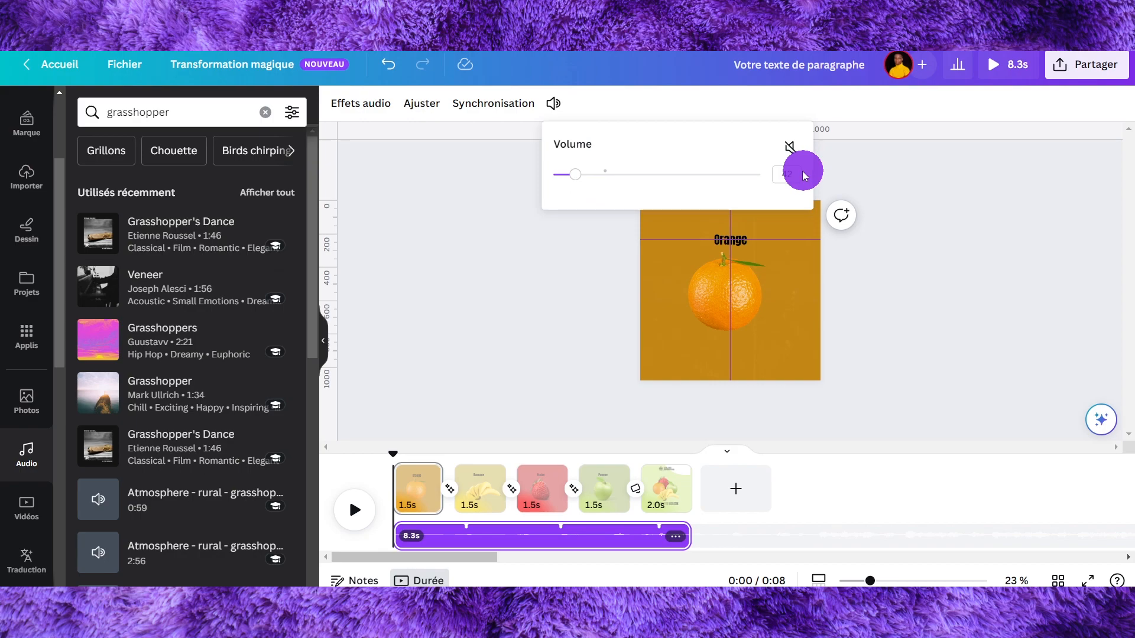
left_click(779, 169)
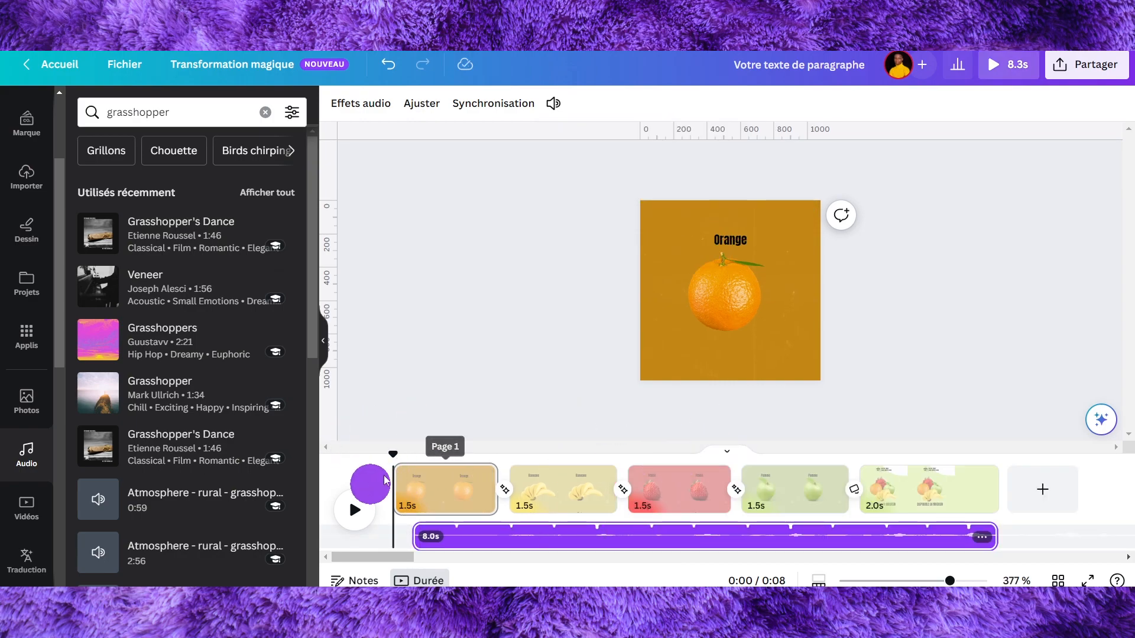
Preview the video with its music, check the track's volume setting, and play the timeline again.
left_click(1001, 64)
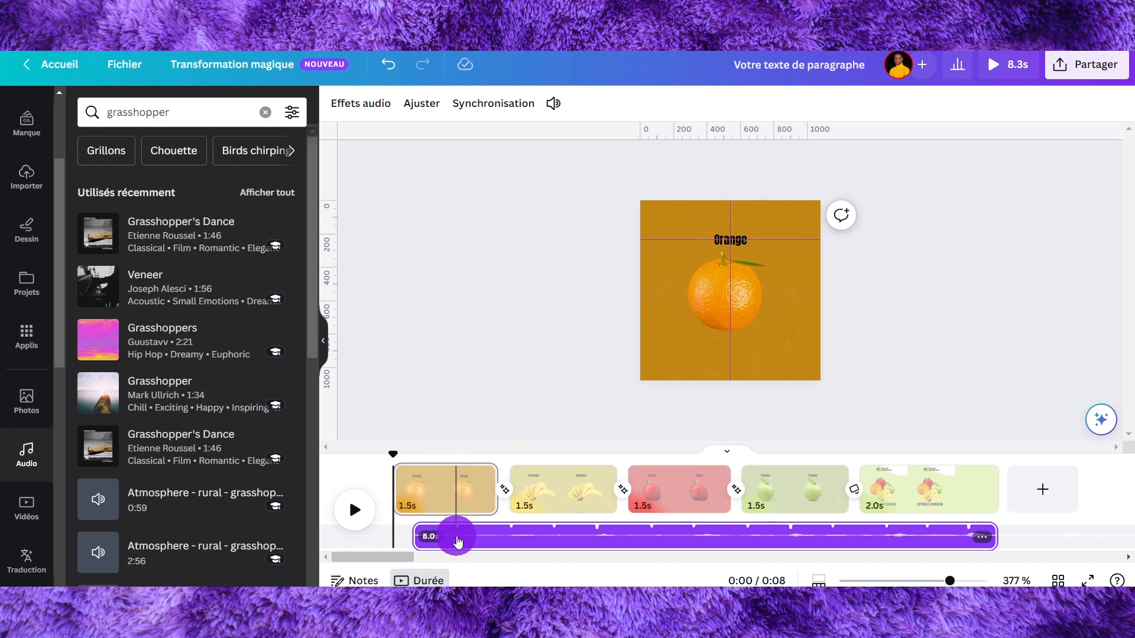
left_click(554, 104)
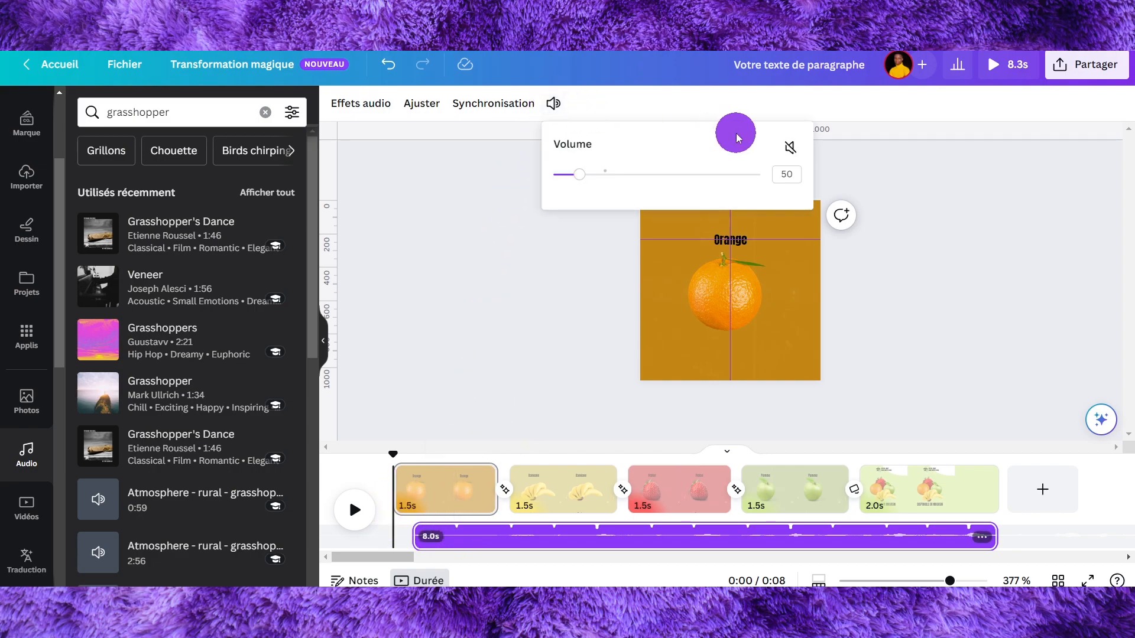
left_click(449, 322)
key("space")
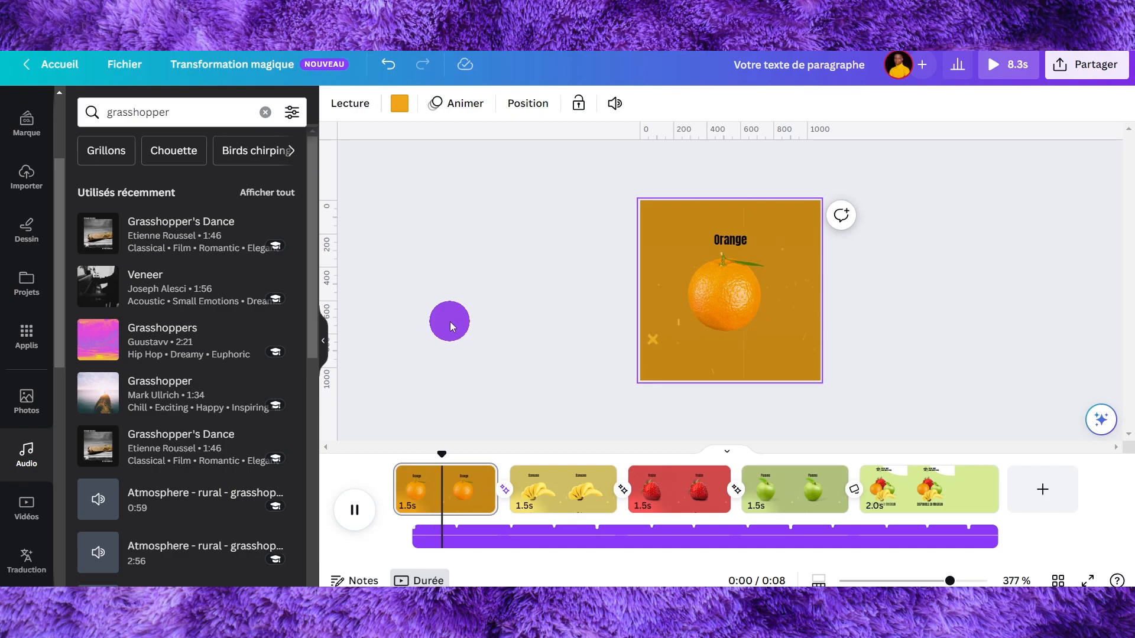